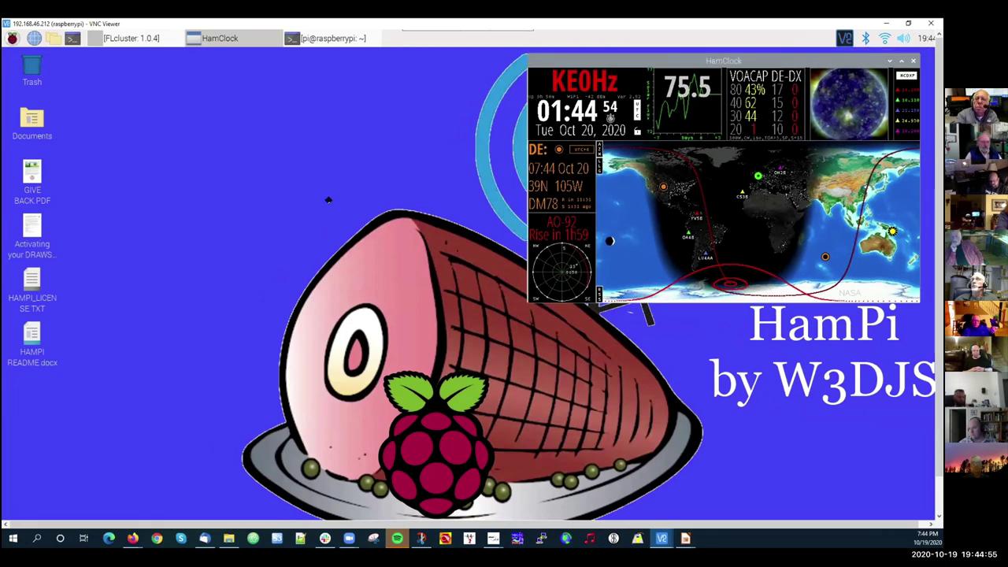
- Move the HamClock window to the middle of the desktop, view its stopwatch page and return to the main display
{"action": "left_click_drag", "start_coordinate": [417, 198], "coordinate": [77, 320]}
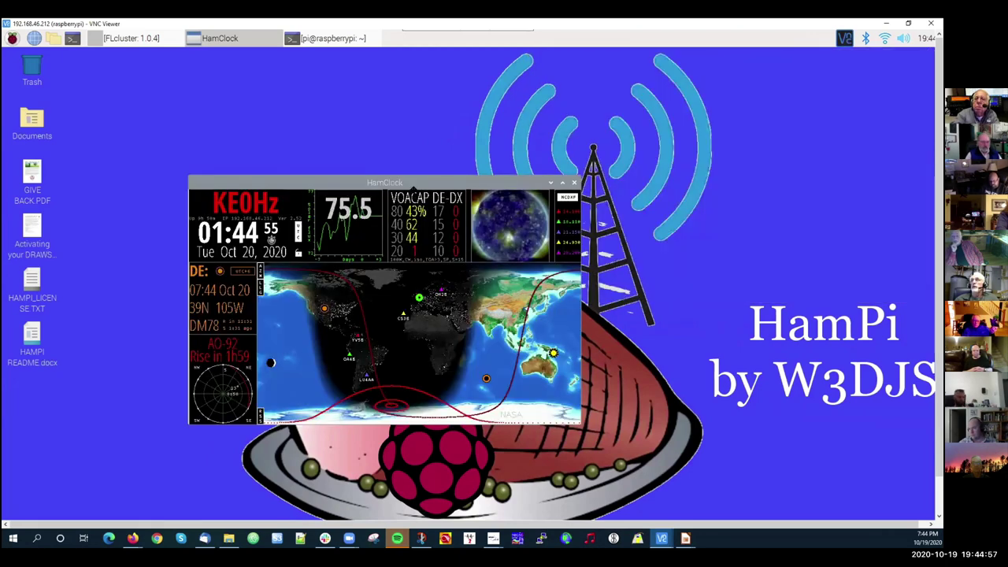
{"action": "left_click_drag", "start_coordinate": [384, 182], "coordinate": [400, 233]}
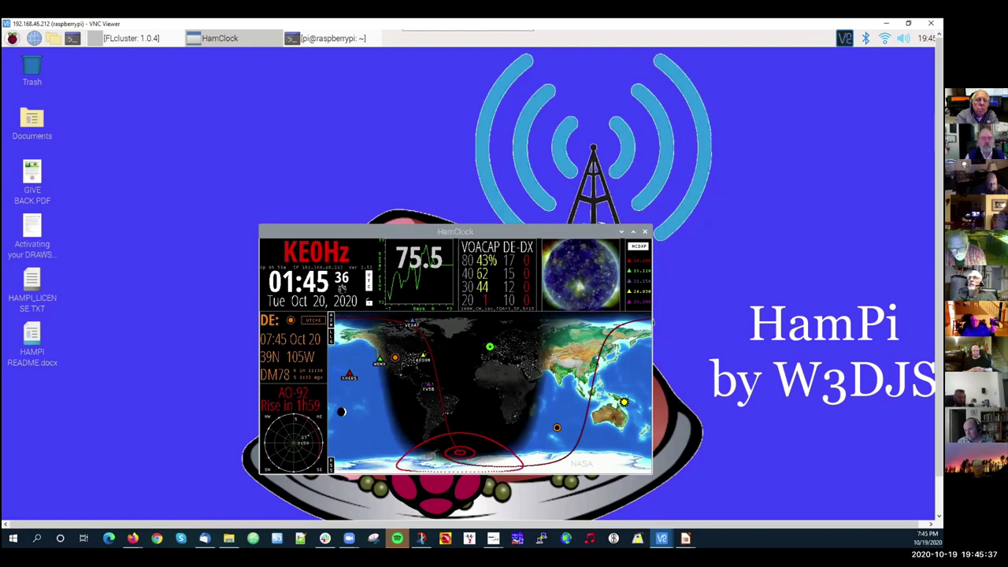
{"action": "left_click", "coordinate": [341, 288]}
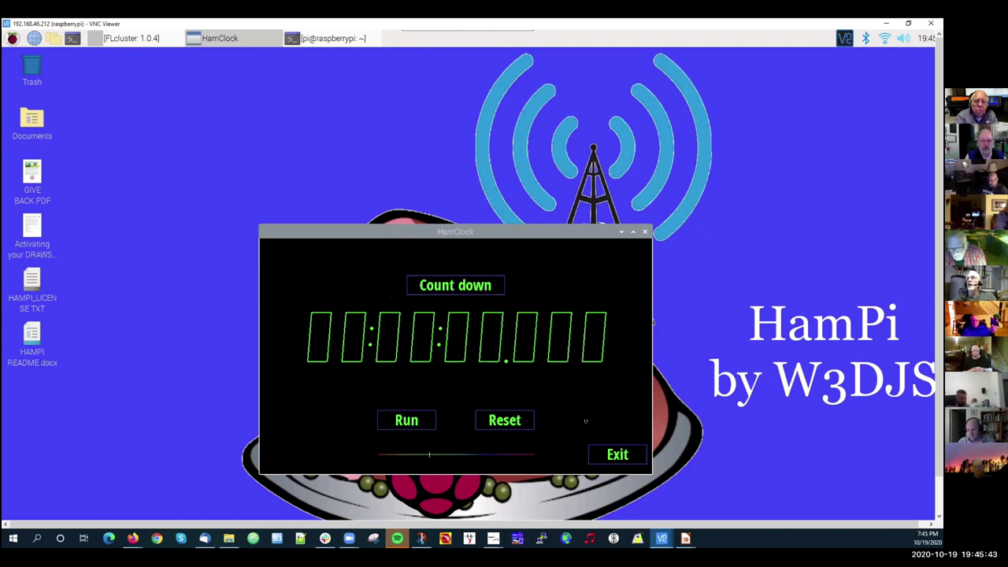
{"action": "left_click", "coordinate": [618, 455]}
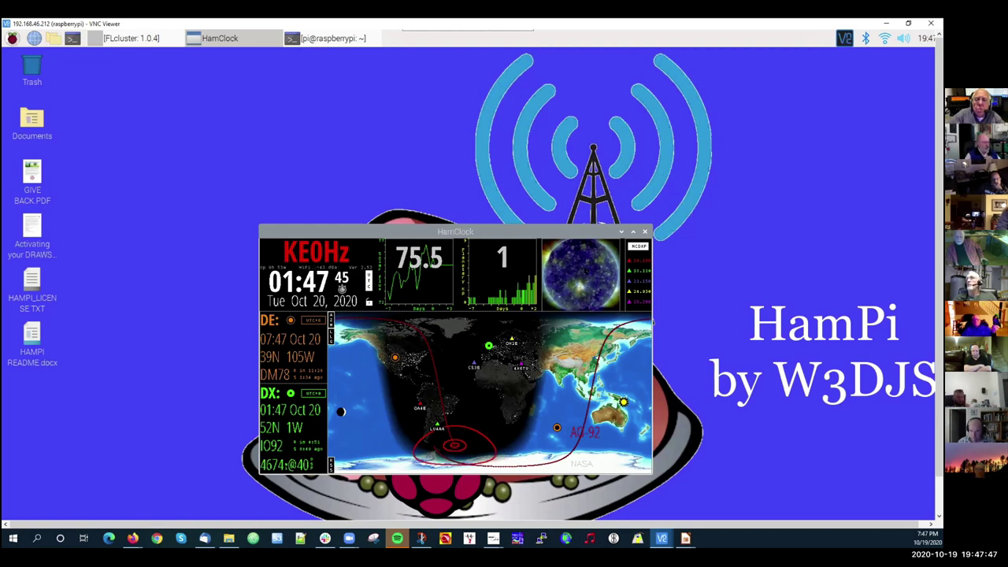
- Switch the HamClock solar image pane to NOAA SpaceWx and set the DX location on Japan at 37N 137E
{"action": "left_click", "coordinate": [586, 279]}
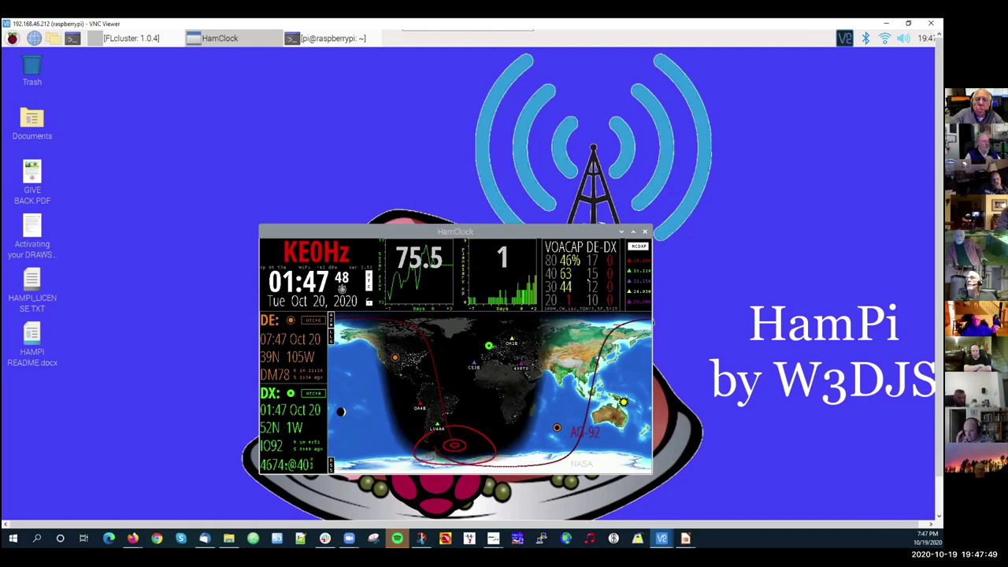
{"action": "left_click", "coordinate": [613, 249]}
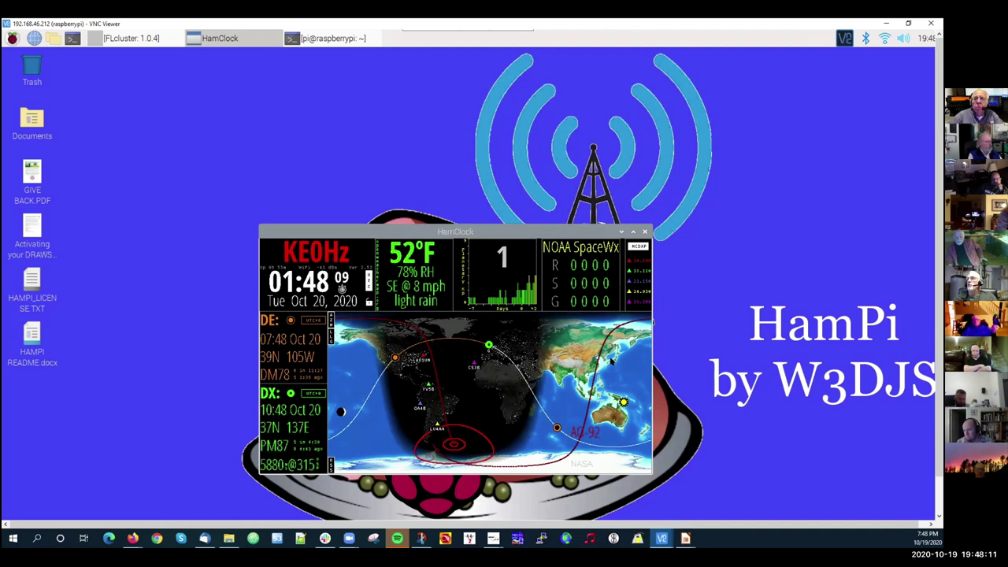
{"action": "left_click", "coordinate": [611, 361]}
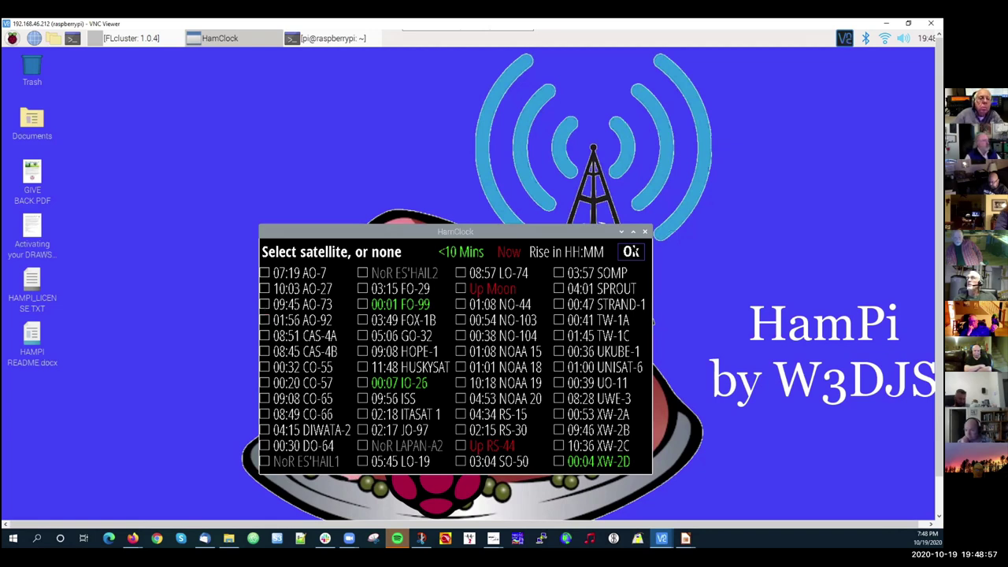
- Choose FO-99 as the satellite tracked in HamClock and move its window to the desktop's upper-right corner
{"action": "left_click", "coordinate": [631, 251]}
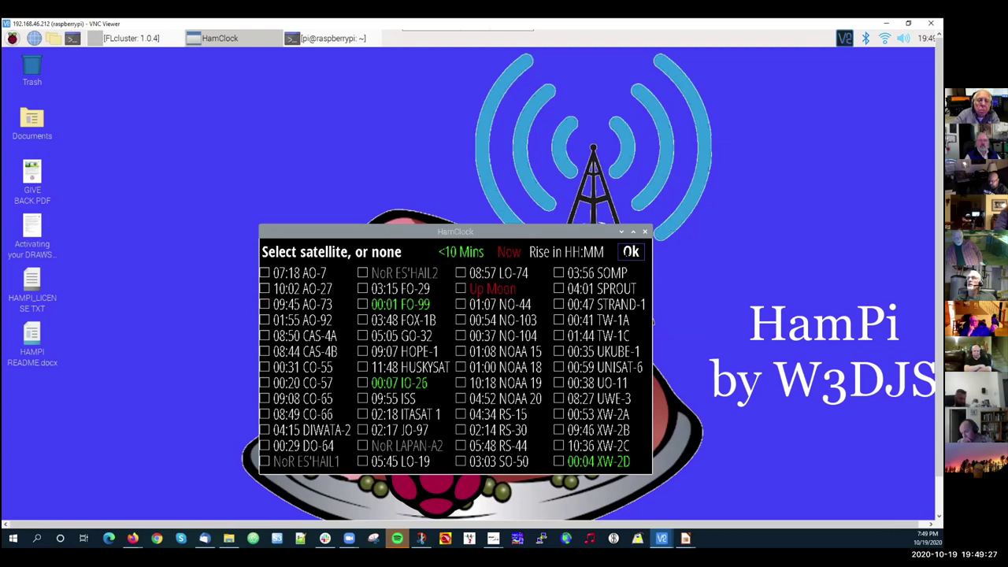
{"action": "left_click", "coordinate": [363, 304]}
{"action": "left_click", "coordinate": [631, 251]}
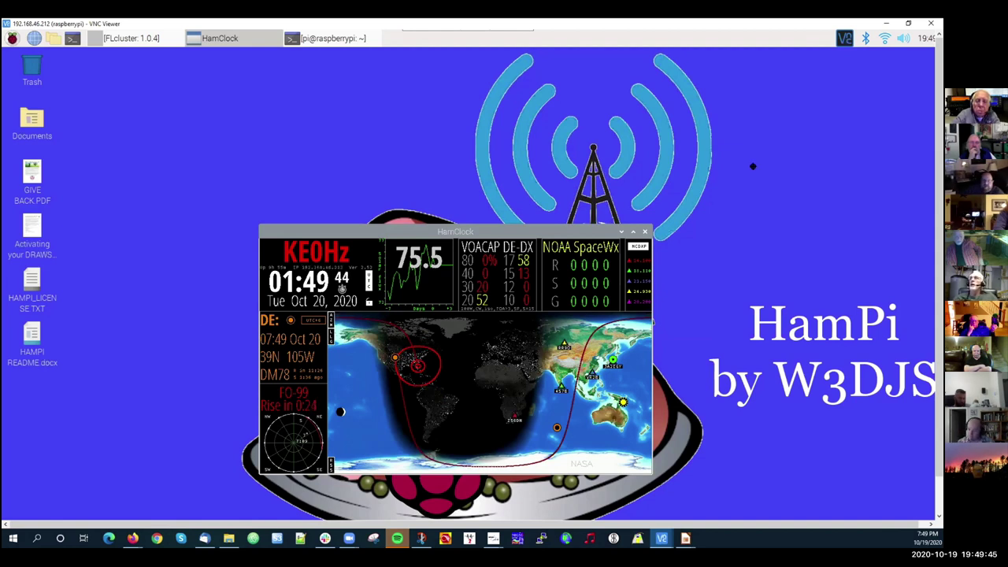
{"action": "left_click_drag", "start_coordinate": [848, 77], "coordinate": [802, 69]}
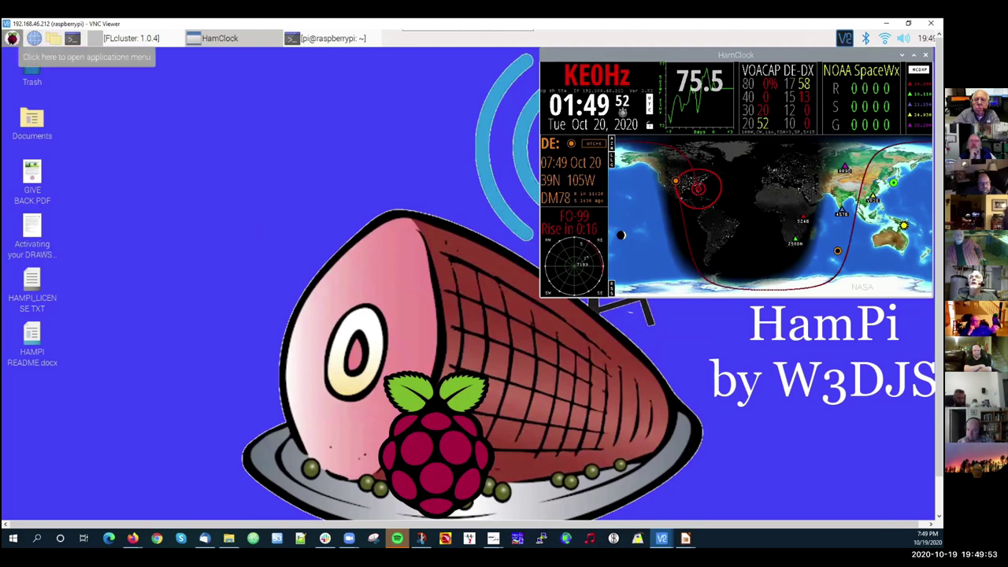
- Look through the installed application categories and launch the GTK Smith Chart Calculator from the Hamradio calculators
{"action": "left_click", "coordinate": [11, 38]}
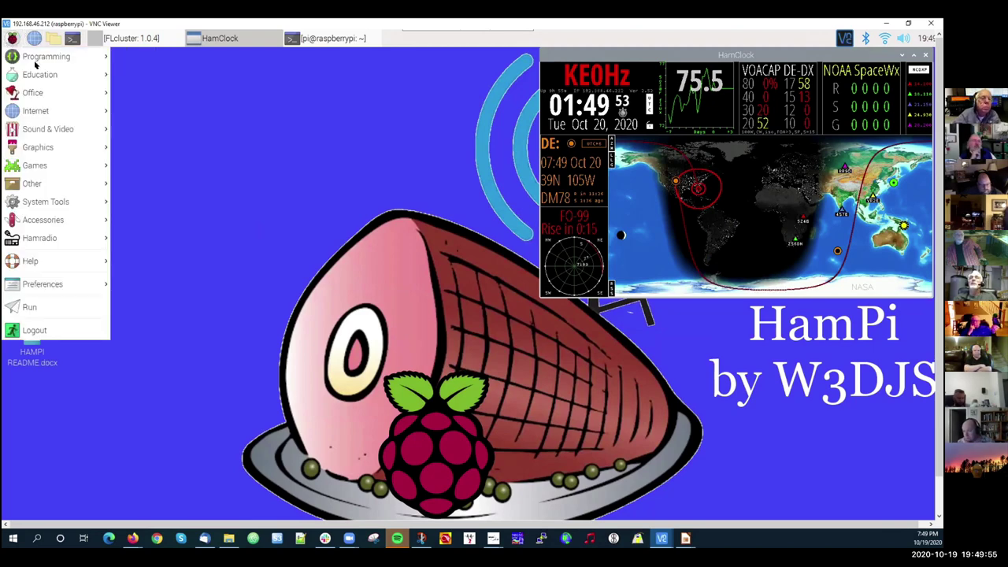
{"action": "mouse_move", "coordinate": [21, 57]}
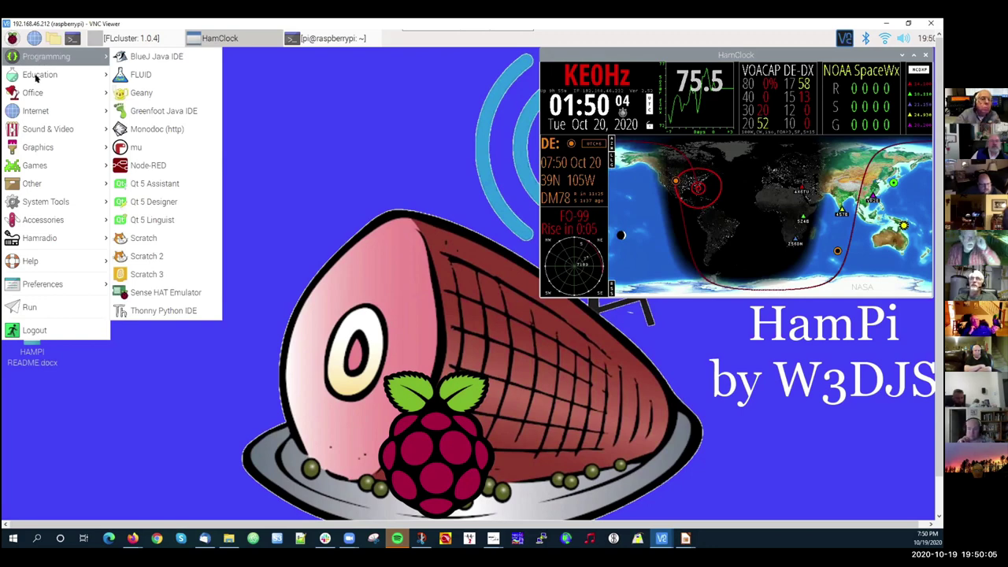
{"action": "mouse_move", "coordinate": [31, 94]}
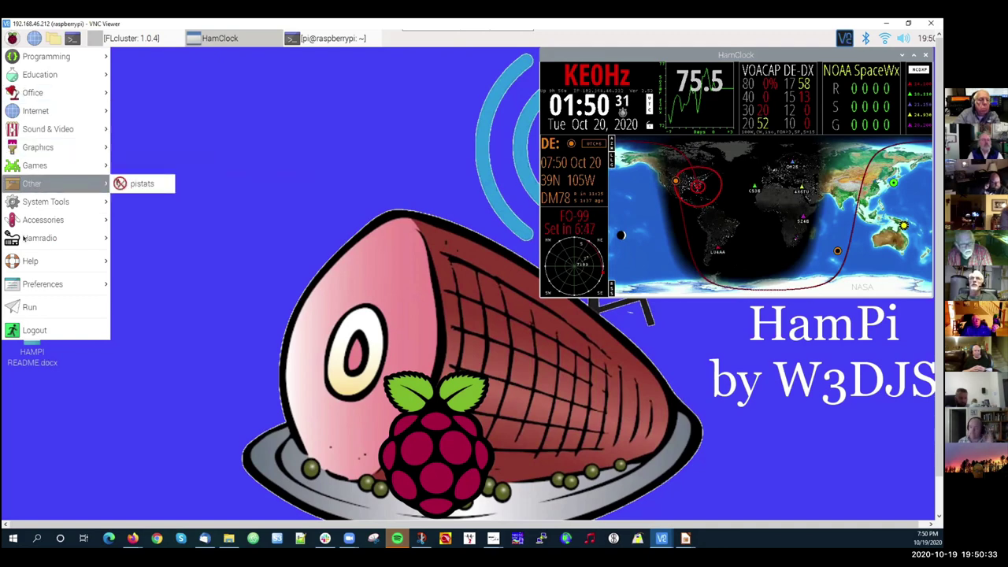
{"action": "mouse_move", "coordinate": [34, 237]}
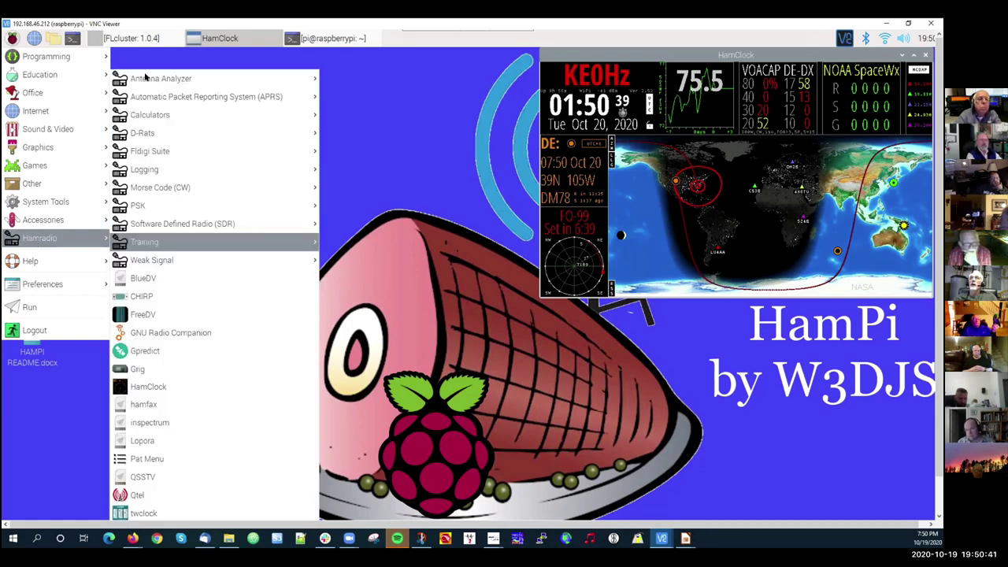
{"action": "mouse_move", "coordinate": [145, 78]}
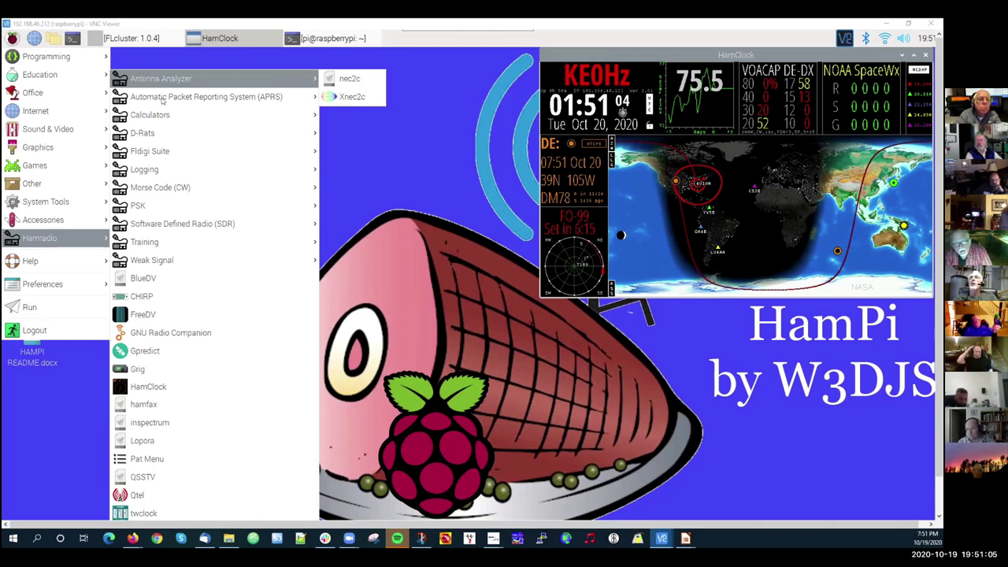
{"action": "mouse_move", "coordinate": [159, 97]}
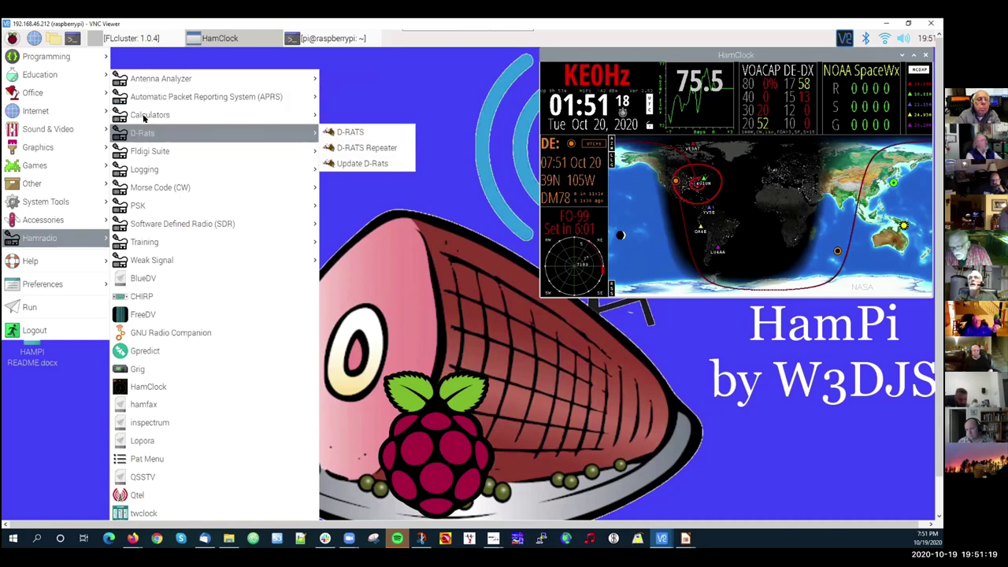
{"action": "mouse_move", "coordinate": [145, 116]}
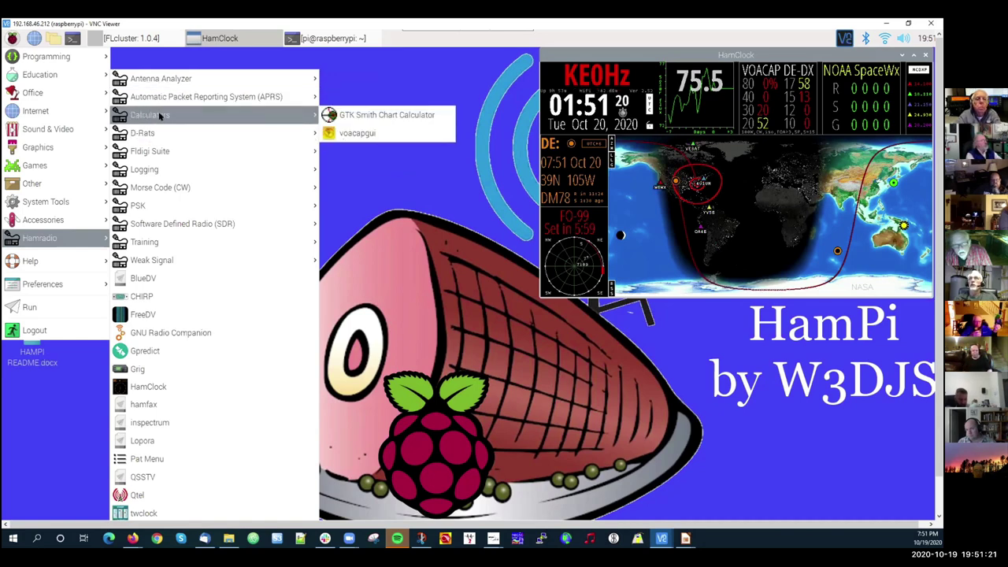
{"action": "left_click", "coordinate": [377, 114]}
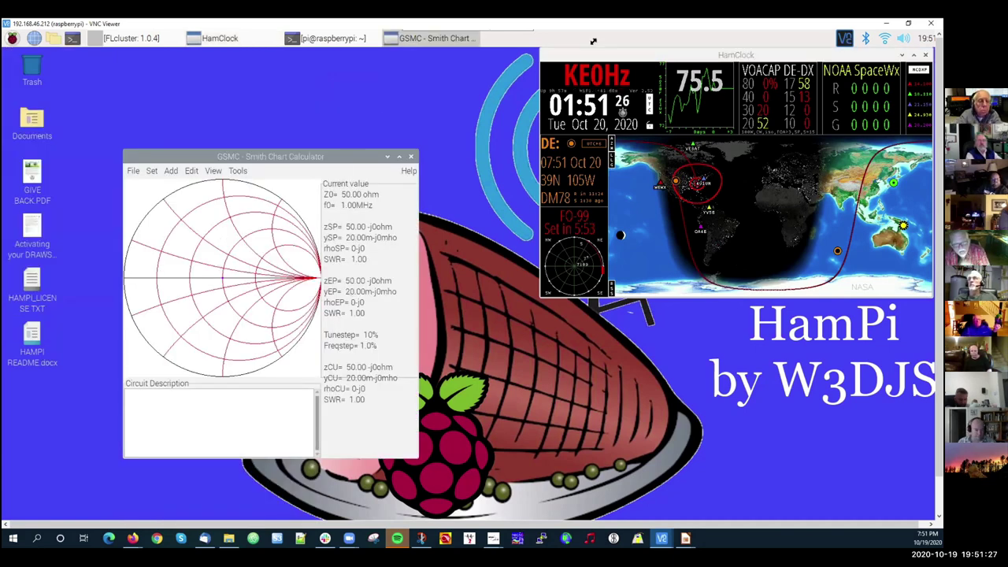
- Enlarge the Smith Chart Calculator window in width and height so the chart is drawn larger
{"action": "left_click_drag", "start_coordinate": [594, 41], "coordinate": [594, 44]}
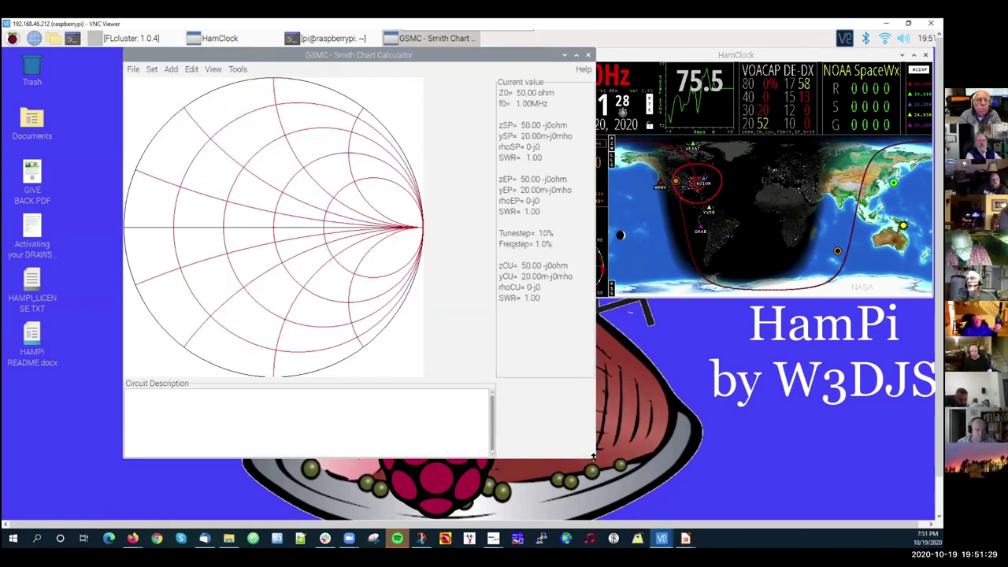
{"action": "left_click_drag", "start_coordinate": [593, 457], "coordinate": [593, 481]}
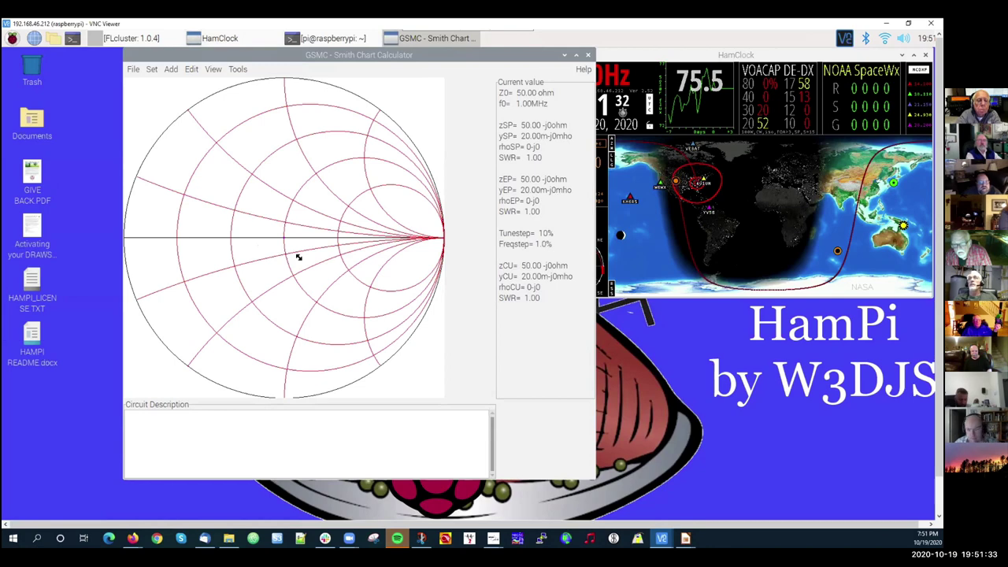
{"action": "left_click_drag", "start_coordinate": [300, 260], "coordinate": [506, 401]}
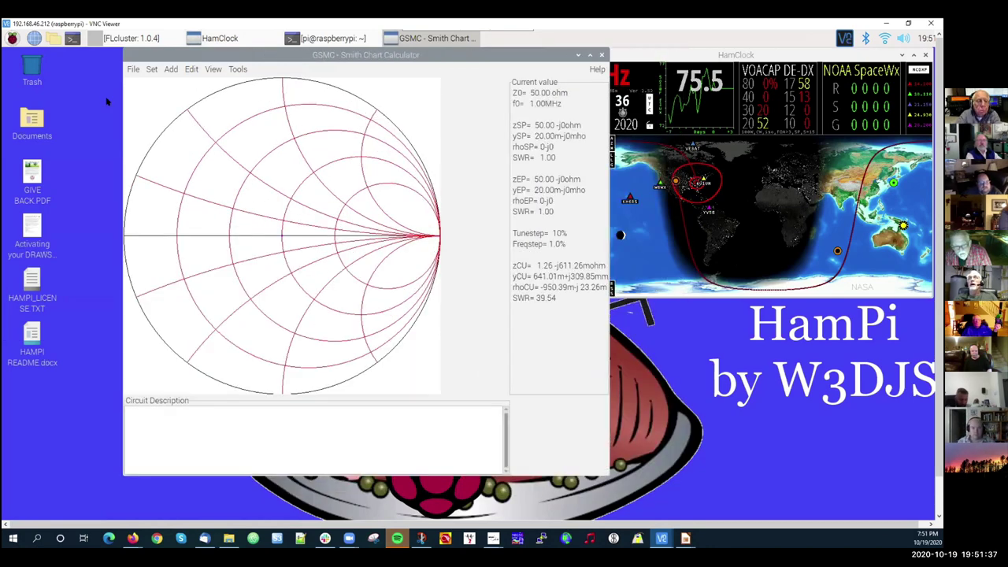
- Load the saved work file transmission_line.gdt from /home/pi into the Smith Chart Calculator
{"action": "left_click", "coordinate": [132, 70]}
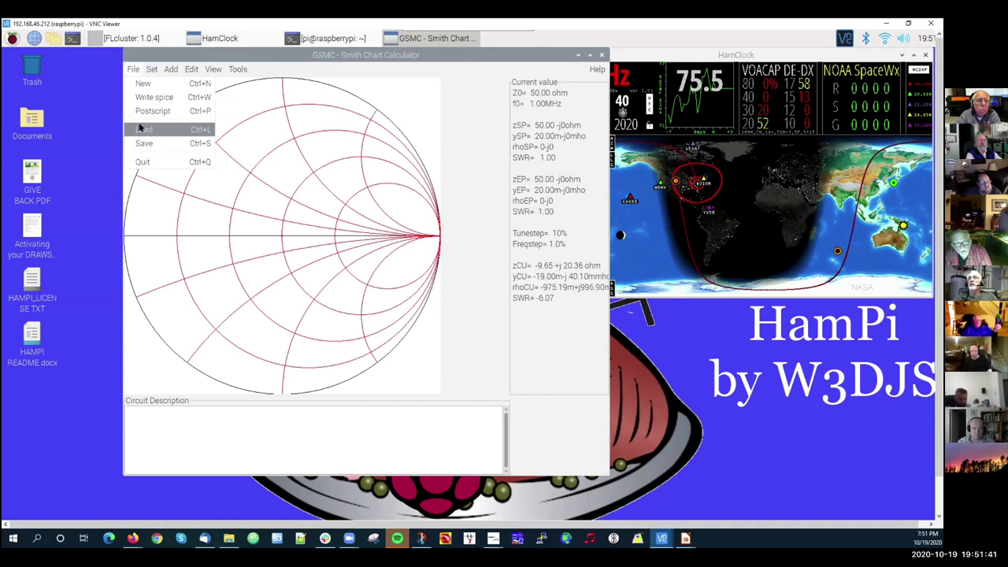
{"action": "key", "text": "Down"}
{"action": "left_click", "coordinate": [141, 128]}
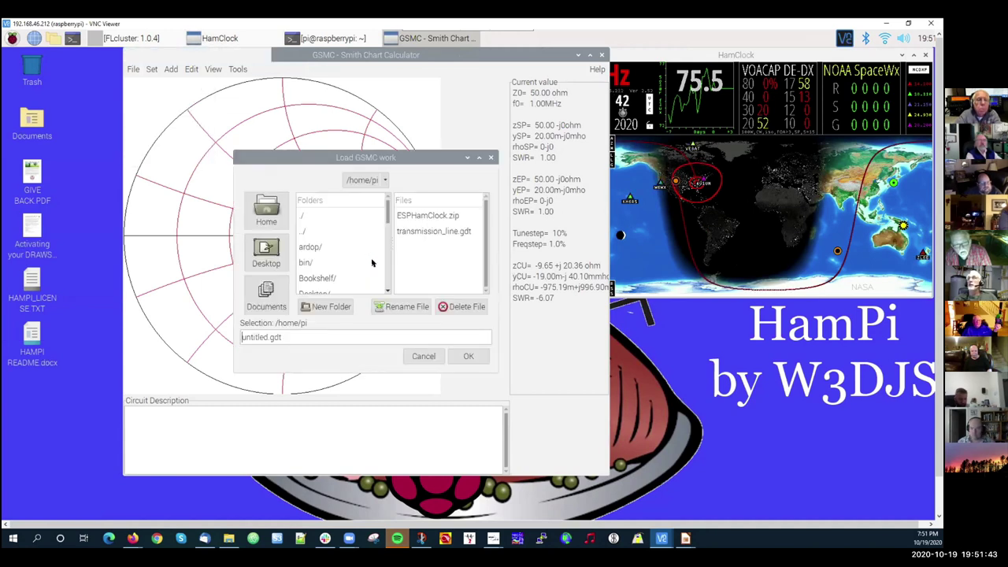
{"action": "left_click", "coordinate": [429, 231]}
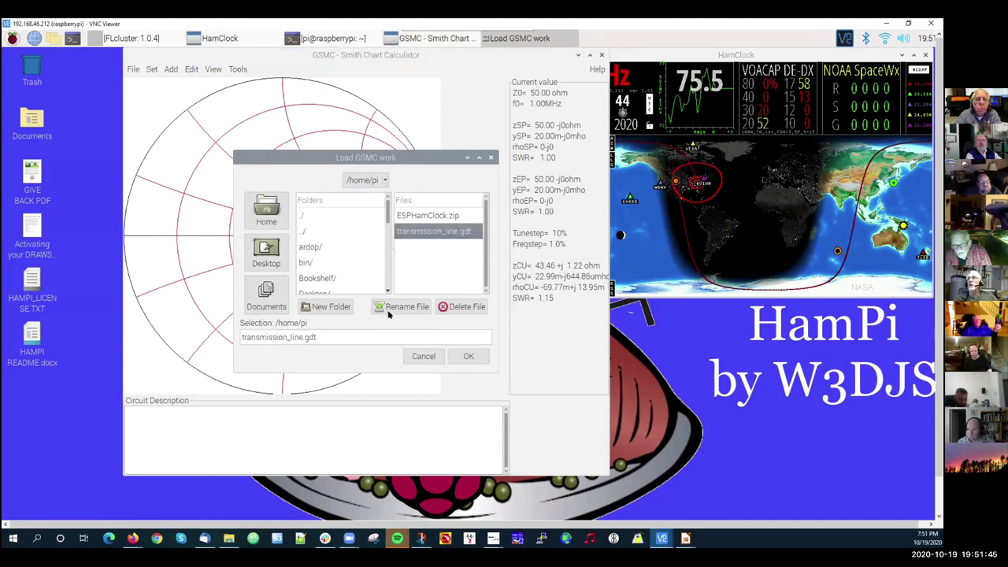
{"action": "left_click", "coordinate": [467, 357]}
{"action": "left_click", "coordinate": [465, 357]}
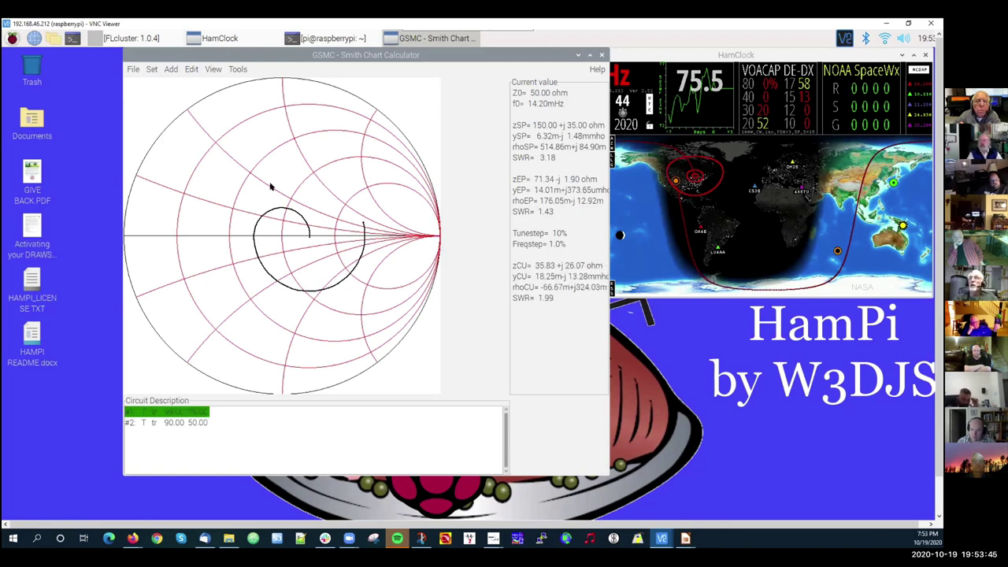
- Select the second transmission line in the circuit description and tune its length down to 74.38
{"action": "key", "text": "Down"}
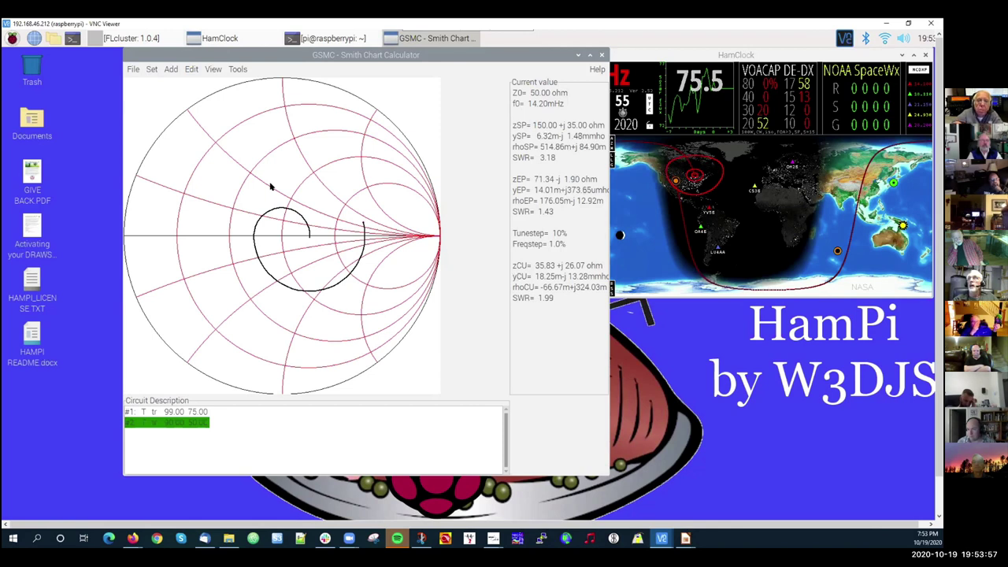
{"action": "key", "text": "Down"}
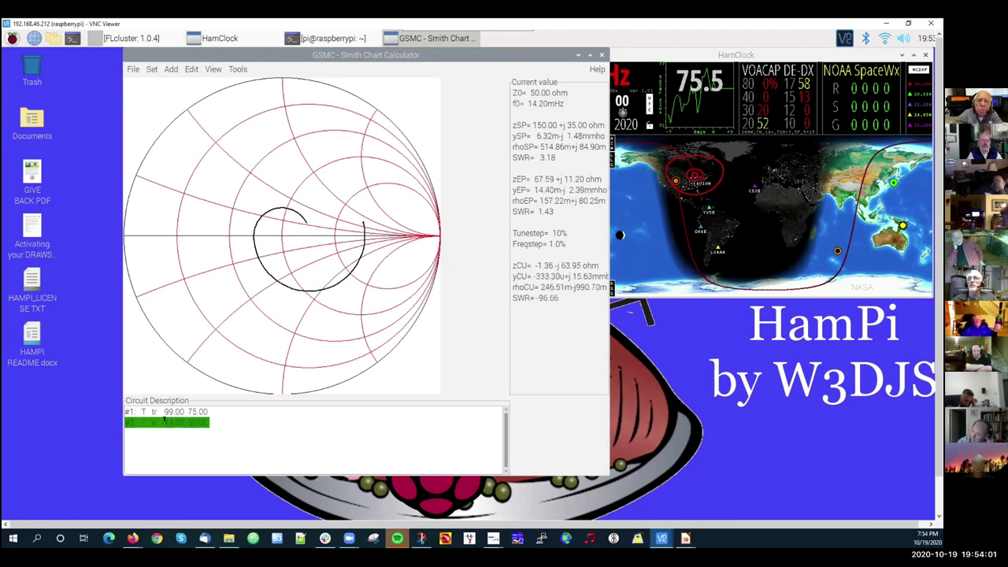
{"action": "left_click", "coordinate": [178, 422]}
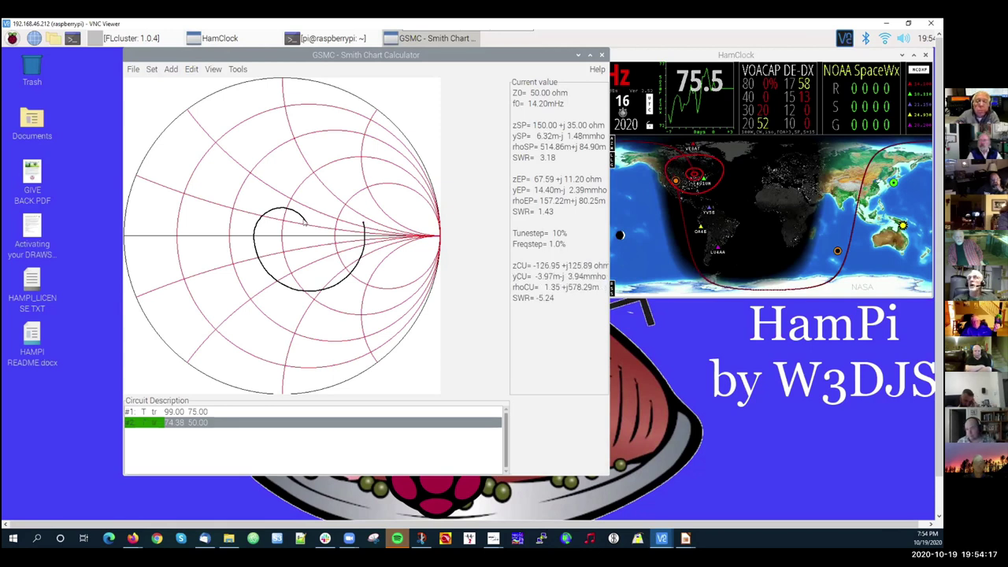
- Tune the second transmission line's length up to 454.90 to trace a full circle on the chart, and close the calculator
{"action": "key", "text": "Up"}
{"action": "key", "text": "Up"}
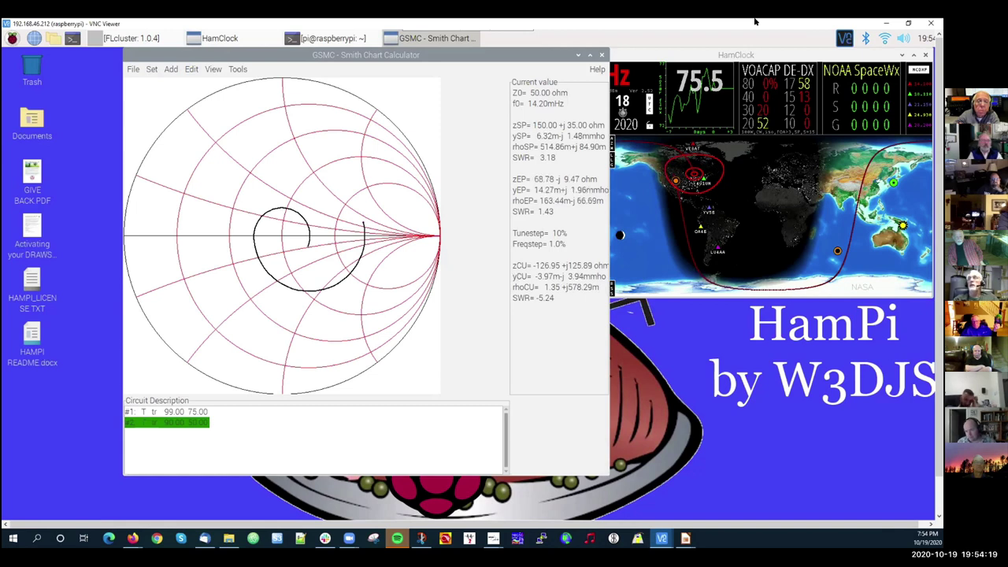
{"action": "key", "text": "Up"}
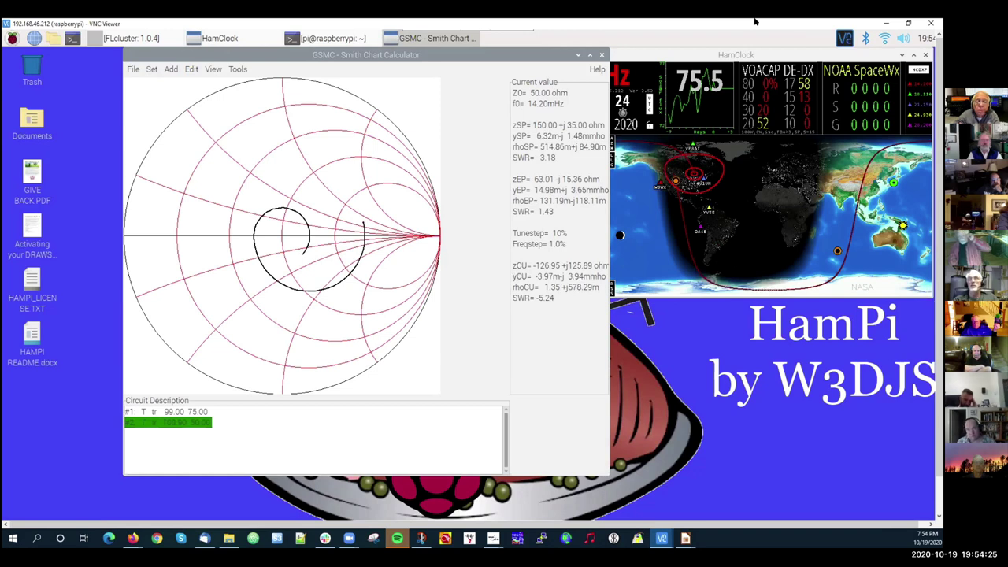
{"action": "key", "text": "Up"}
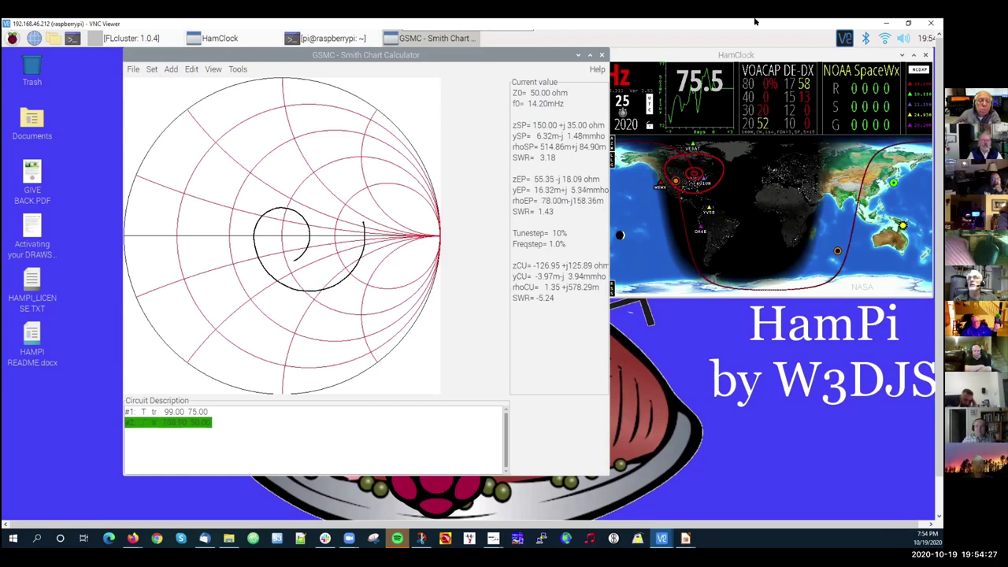
{"action": "key", "text": "Up"}
{"action": "key", "text": "Down"}
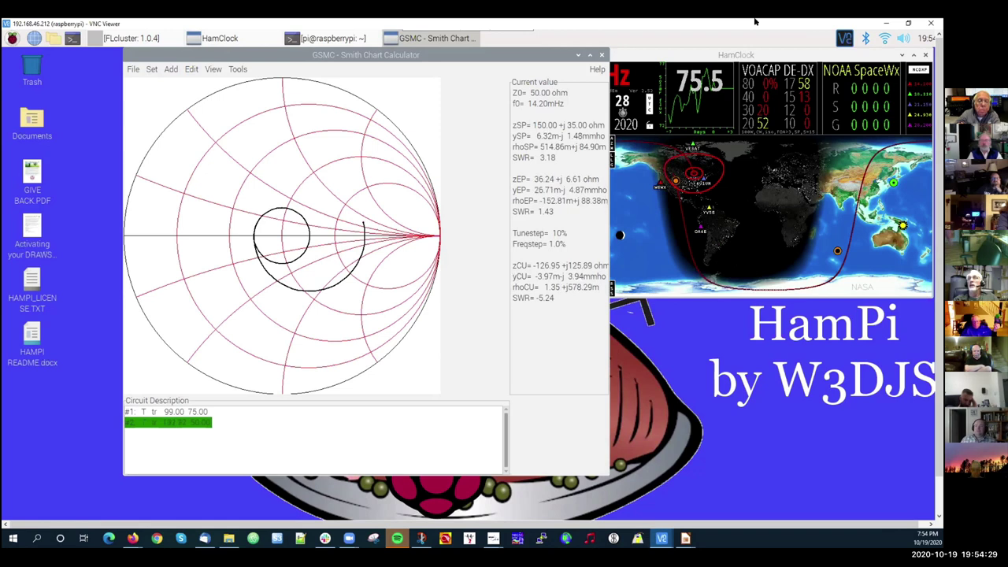
{"action": "key", "text": "Down"}
{"action": "key", "text": "Up"}
{"action": "key", "text": "Up"}
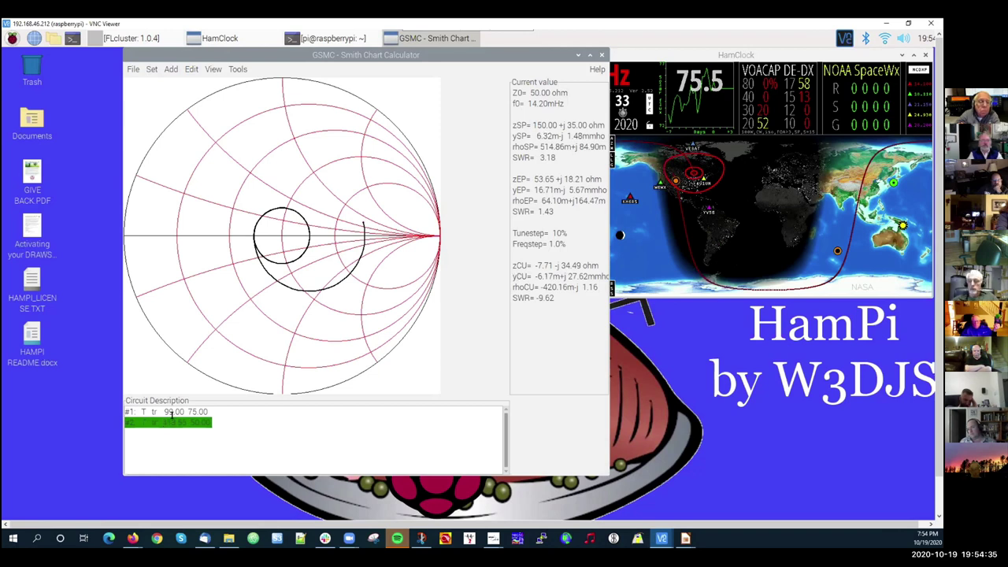
{"action": "key", "text": "Up"}
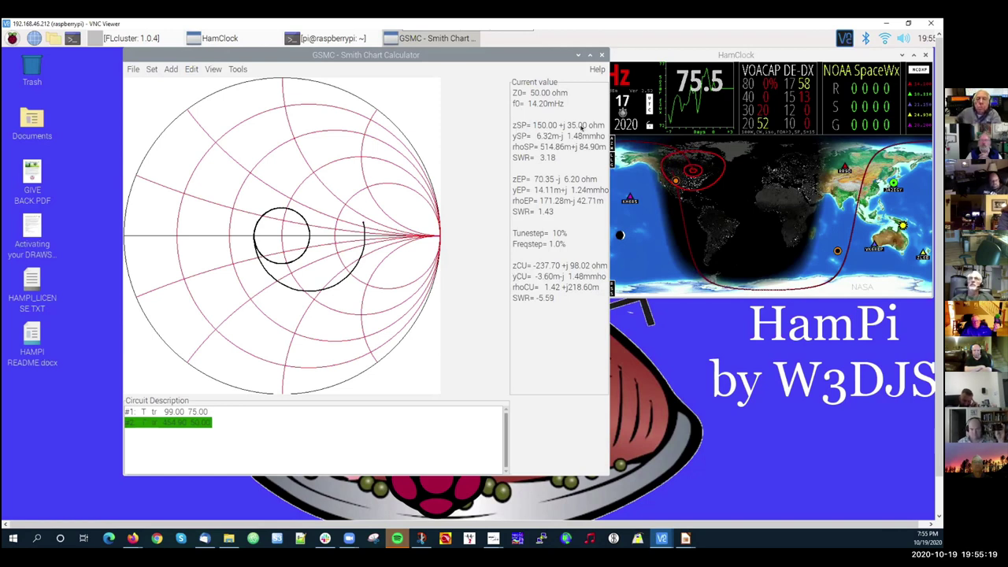
{"action": "left_click", "coordinate": [601, 55]}
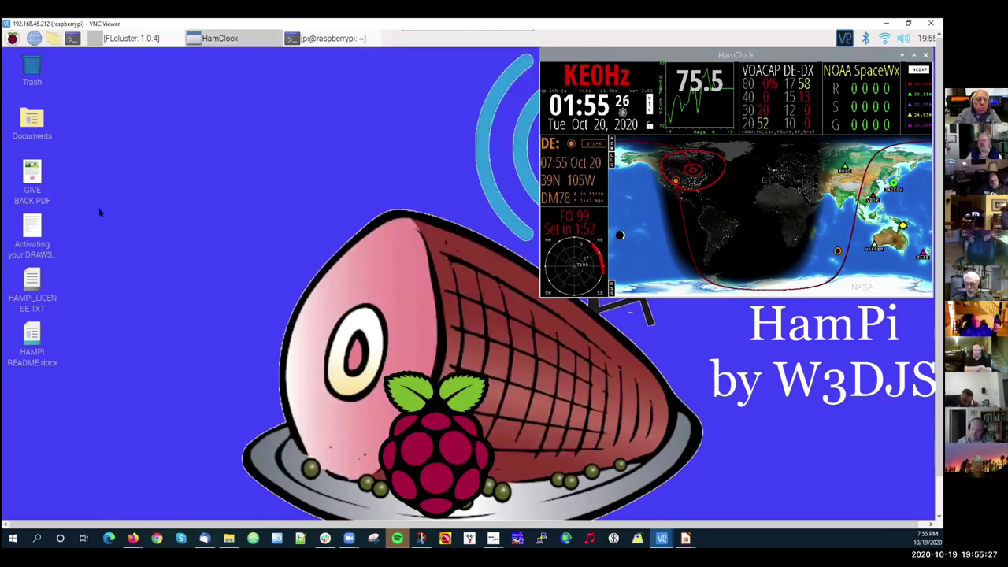
- Launch Fldigi from the Fldigi Suite in the desktop's ham radio program collection
{"action": "left_click", "coordinate": [12, 38]}
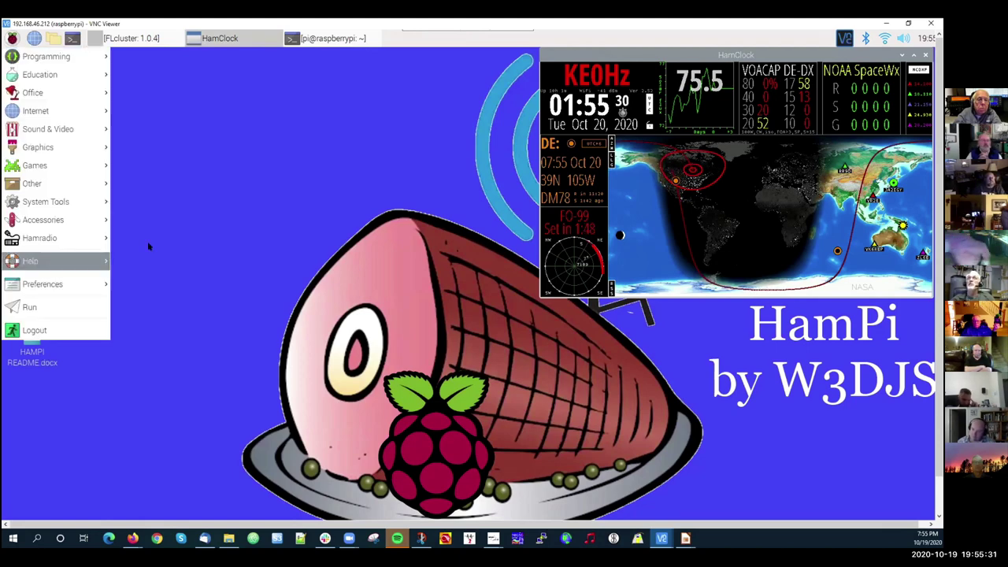
{"action": "mouse_move", "coordinate": [39, 238]}
{"action": "mouse_move", "coordinate": [140, 135]}
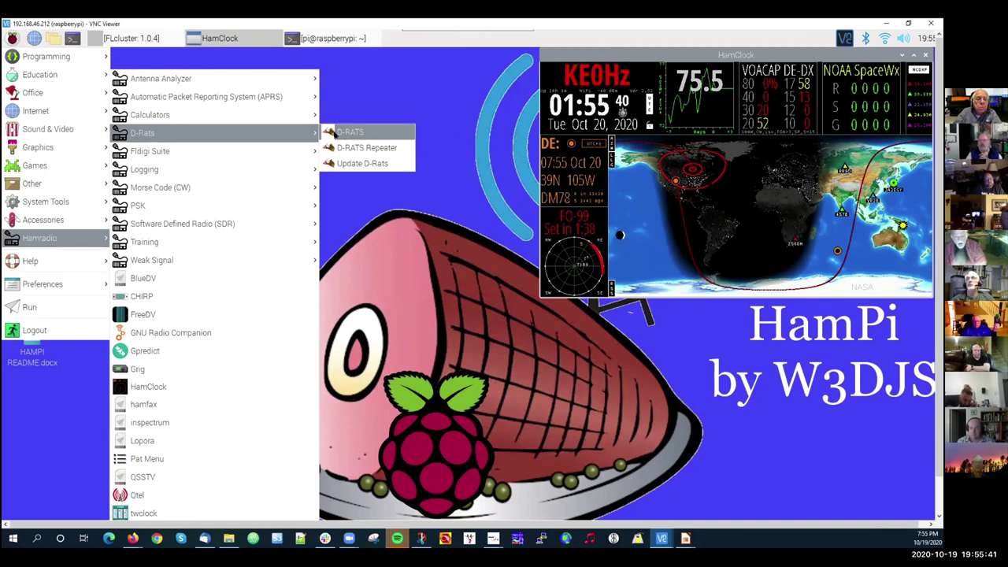
{"action": "mouse_move", "coordinate": [145, 153]}
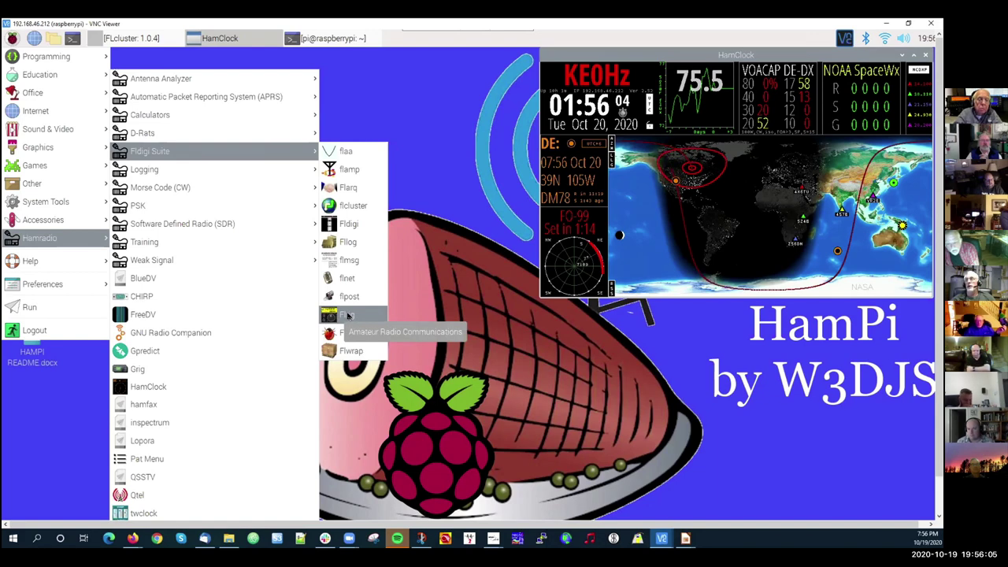
{"action": "left_click", "coordinate": [377, 116]}
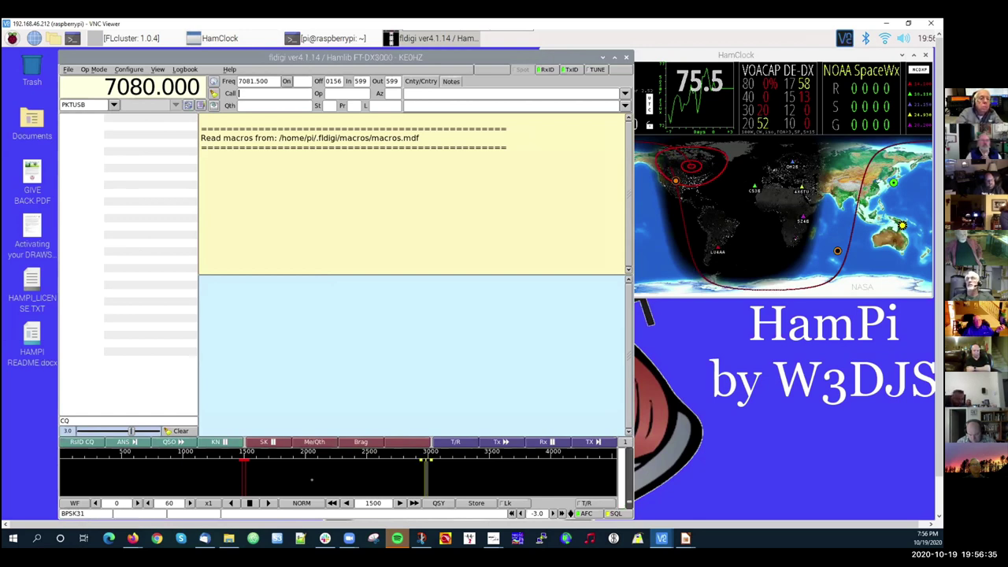
- Look through Fldigi's operating modes, including the THOR variants, and its logbook options
{"action": "left_click", "coordinate": [312, 479]}
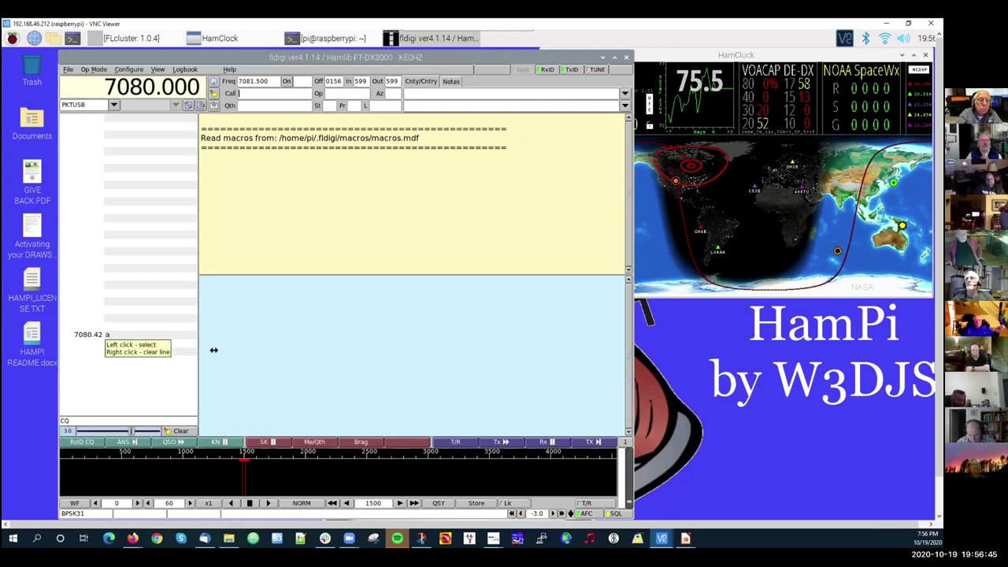
{"action": "left_click", "coordinate": [94, 69]}
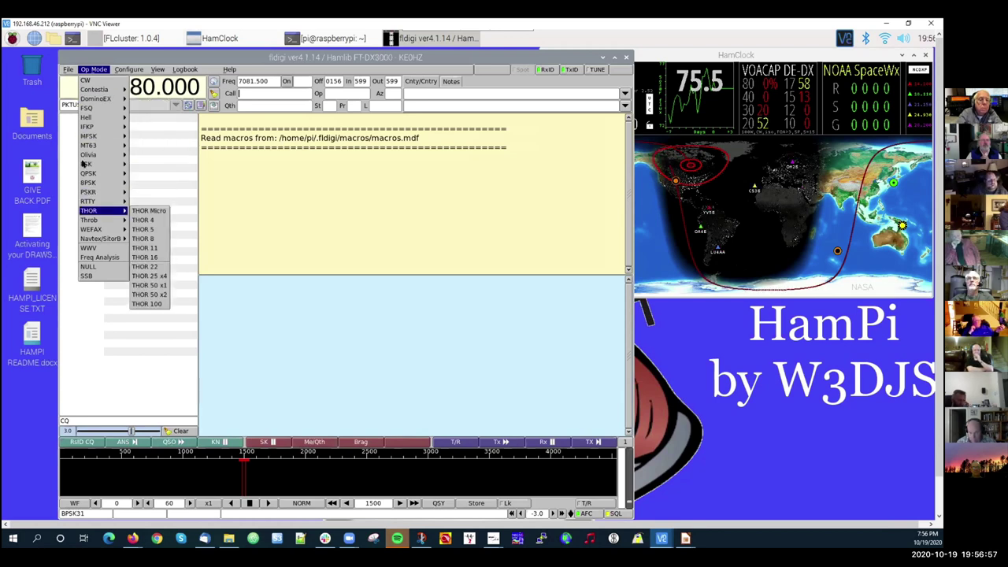
{"action": "mouse_move", "coordinate": [87, 155]}
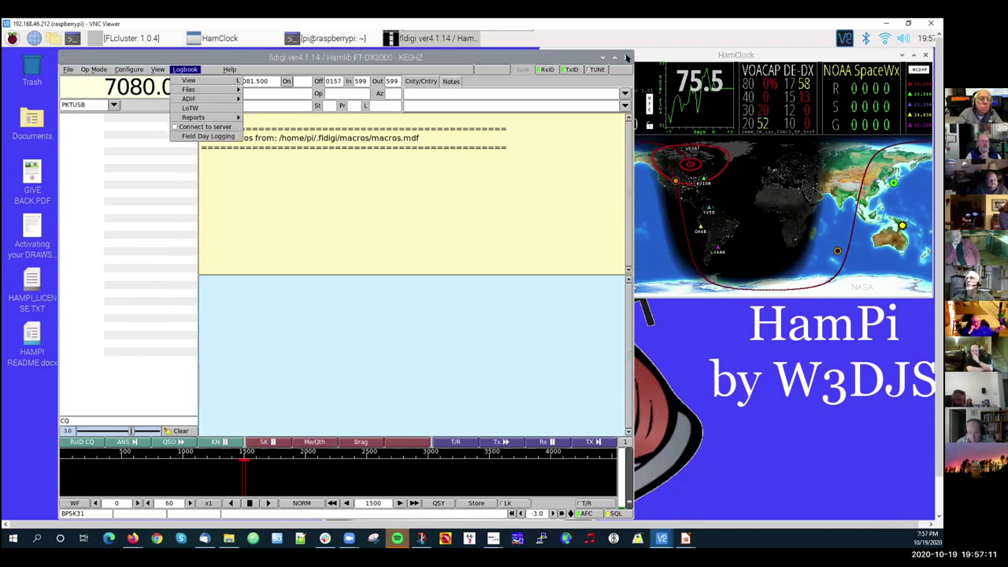
{"action": "left_click", "coordinate": [88, 118]}
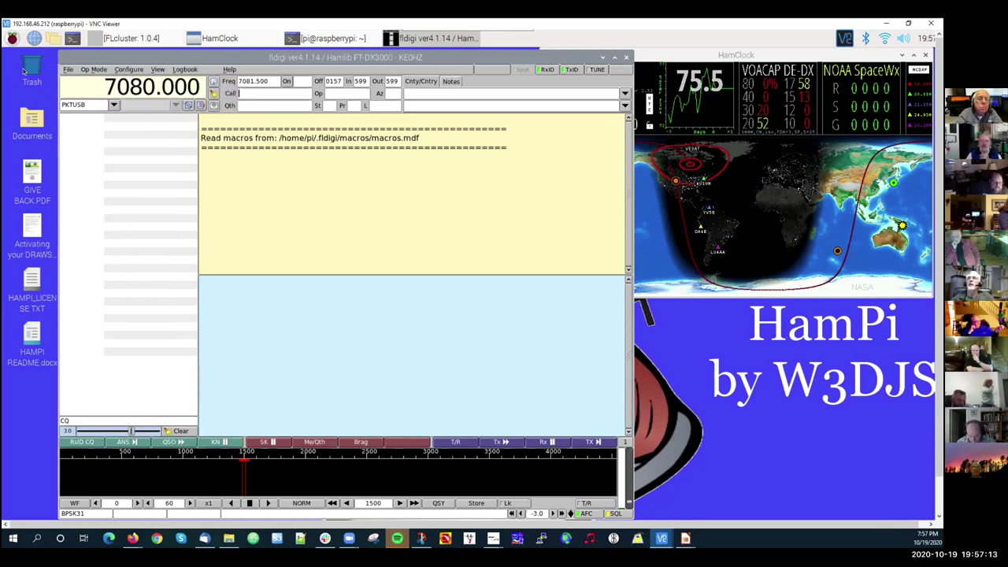
- Quit Fldigi, and close FLcluster after viewing its DX reports
{"action": "left_click", "coordinate": [626, 57]}
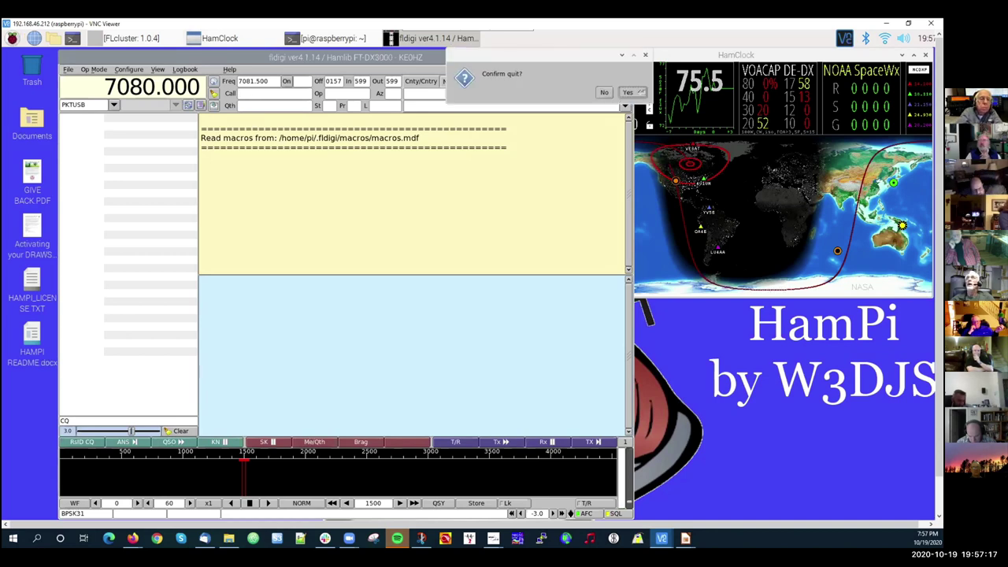
{"action": "left_click", "coordinate": [145, 41]}
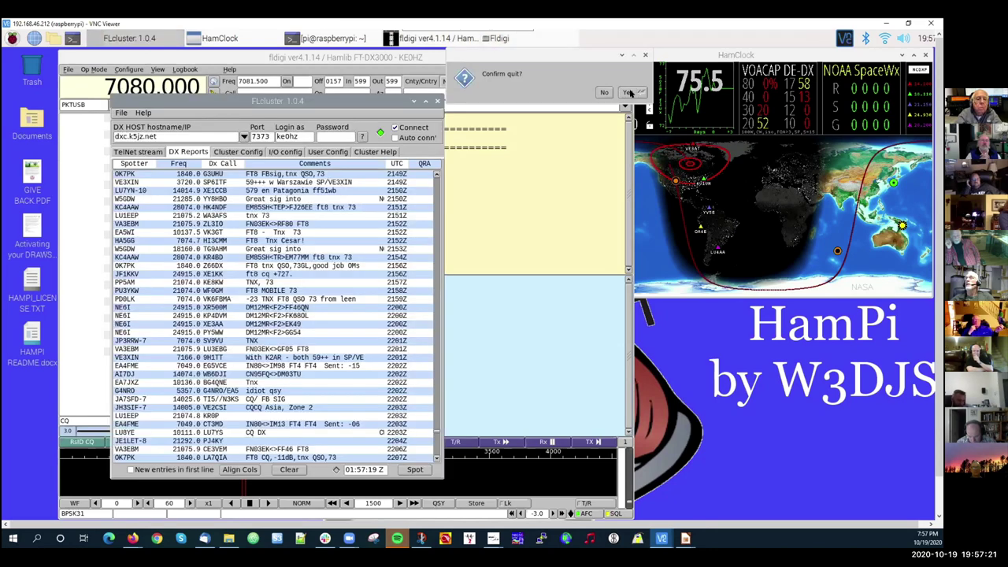
{"action": "left_click", "coordinate": [629, 92]}
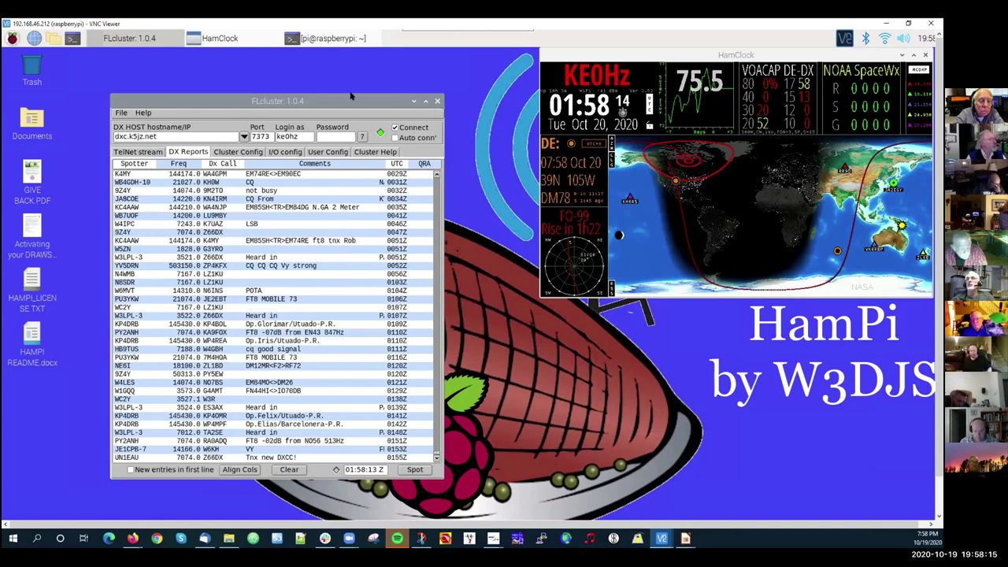
{"action": "left_click", "coordinate": [437, 101]}
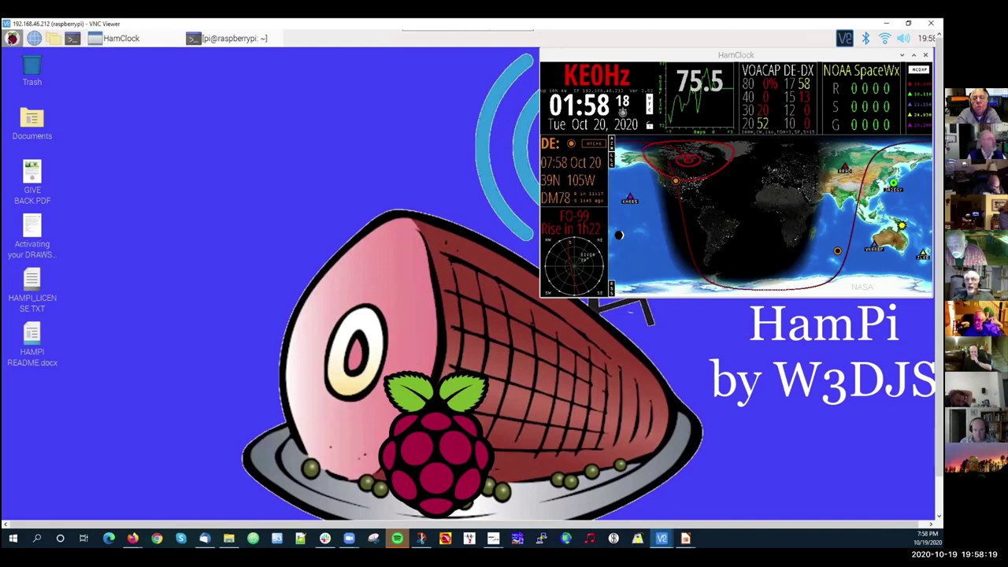
- Launch the xcwcp Morse tutor from the Morse Code (CW) programs and enlarge its window
{"action": "left_click", "coordinate": [12, 39]}
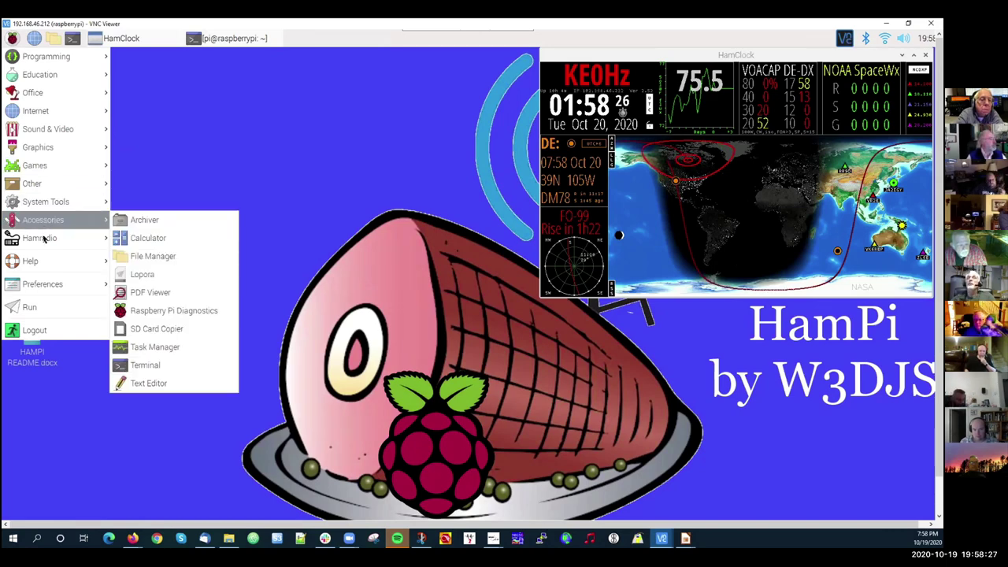
{"action": "mouse_move", "coordinate": [39, 238]}
{"action": "mouse_move", "coordinate": [130, 245]}
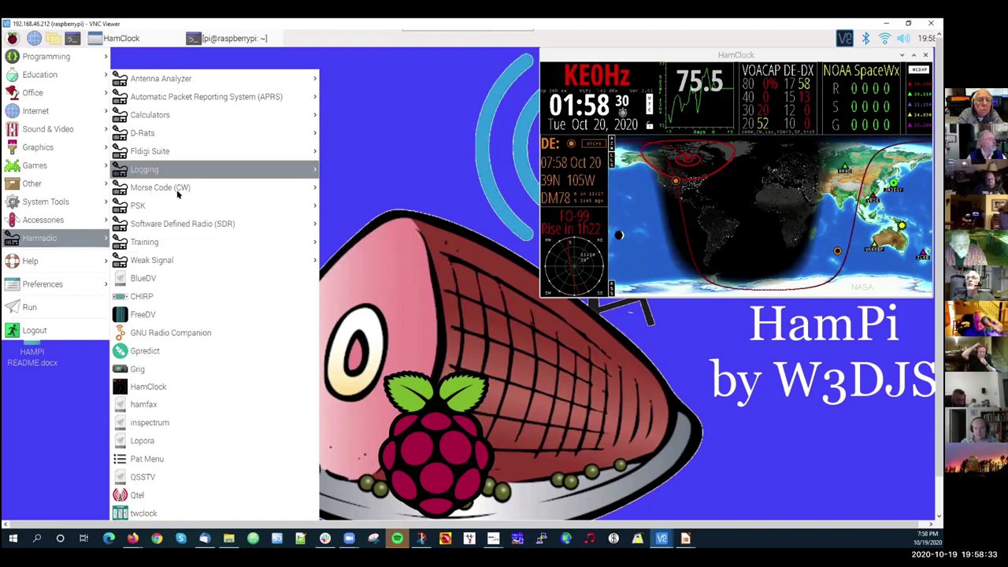
{"action": "mouse_move", "coordinate": [285, 189]}
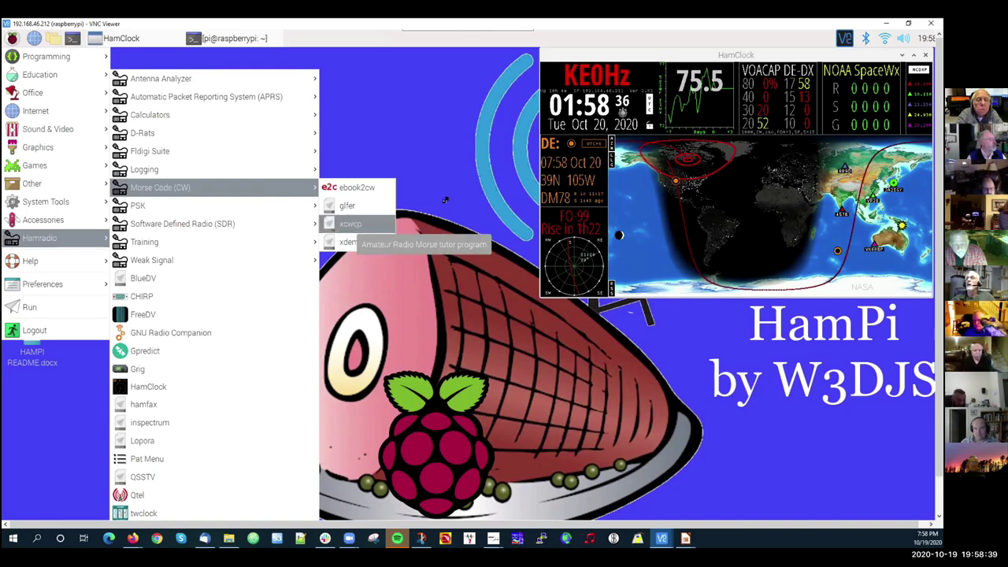
{"action": "left_click", "coordinate": [351, 224]}
{"action": "left_click_drag", "start_coordinate": [466, 408], "coordinate": [565, 496]}
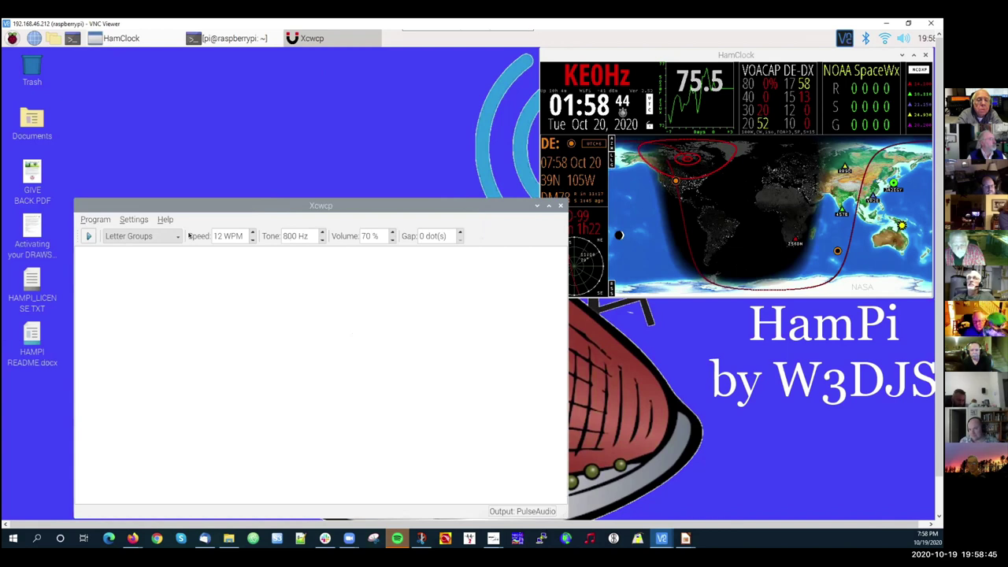
- Start sending Morse practice with English Words at 18 WPM
{"action": "left_click", "coordinate": [147, 240]}
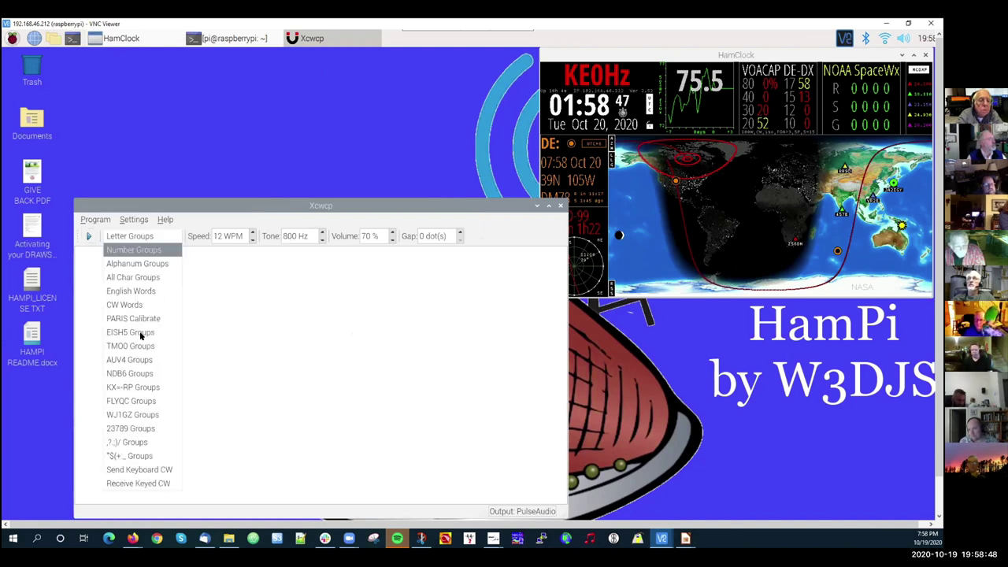
{"action": "left_click", "coordinate": [131, 290]}
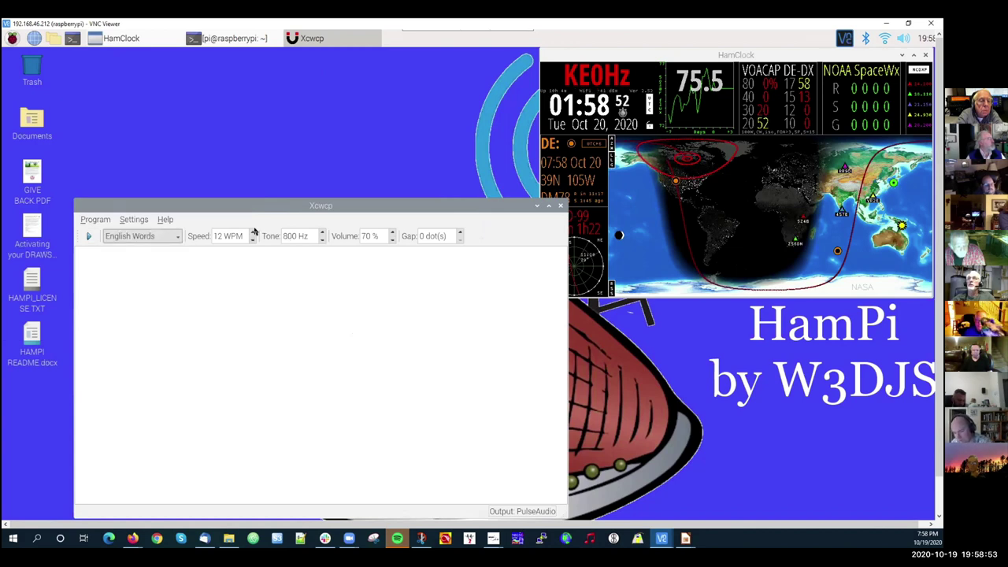
{"action": "left_click", "coordinate": [252, 232]}
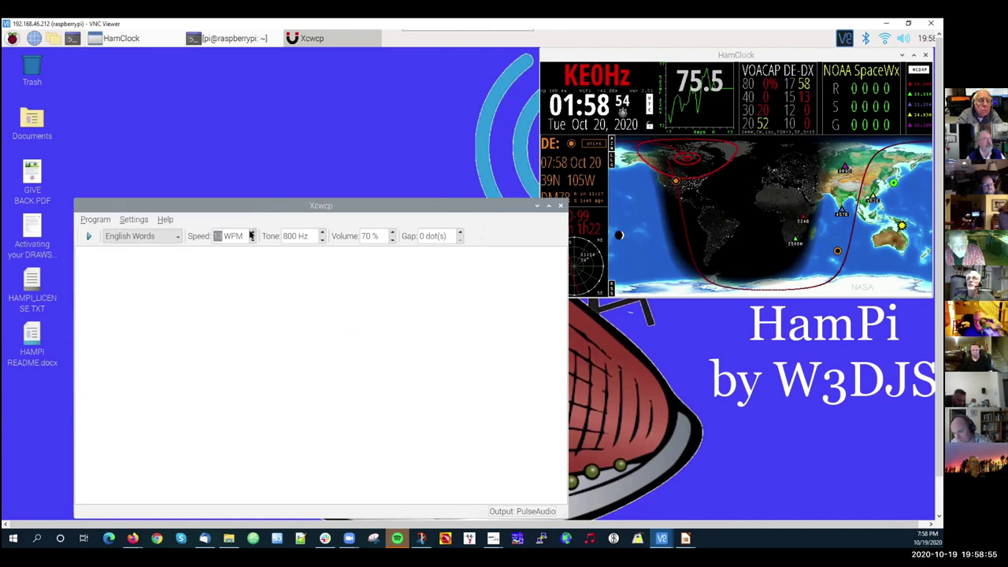
{"action": "left_click", "coordinate": [251, 234]}
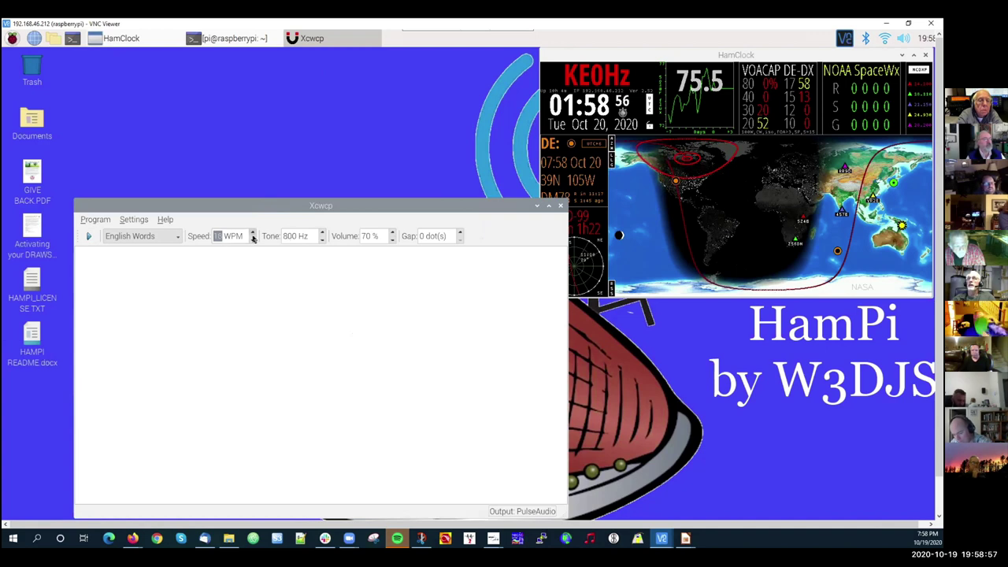
{"action": "left_click", "coordinate": [87, 236]}
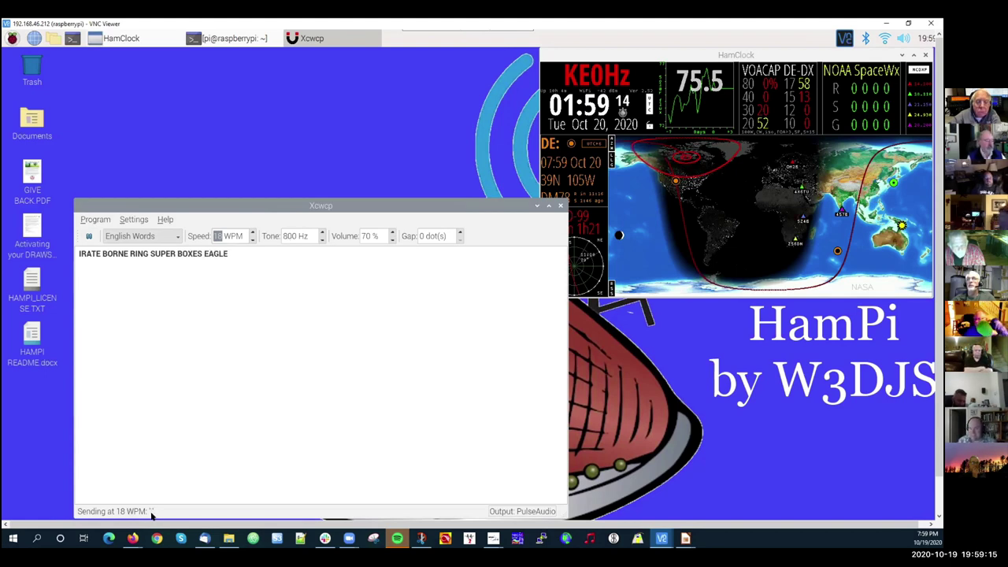
- Raise the Morse sending speed to 26 WPM and switch the practice text to All Char Groups
{"action": "left_click", "coordinate": [250, 231]}
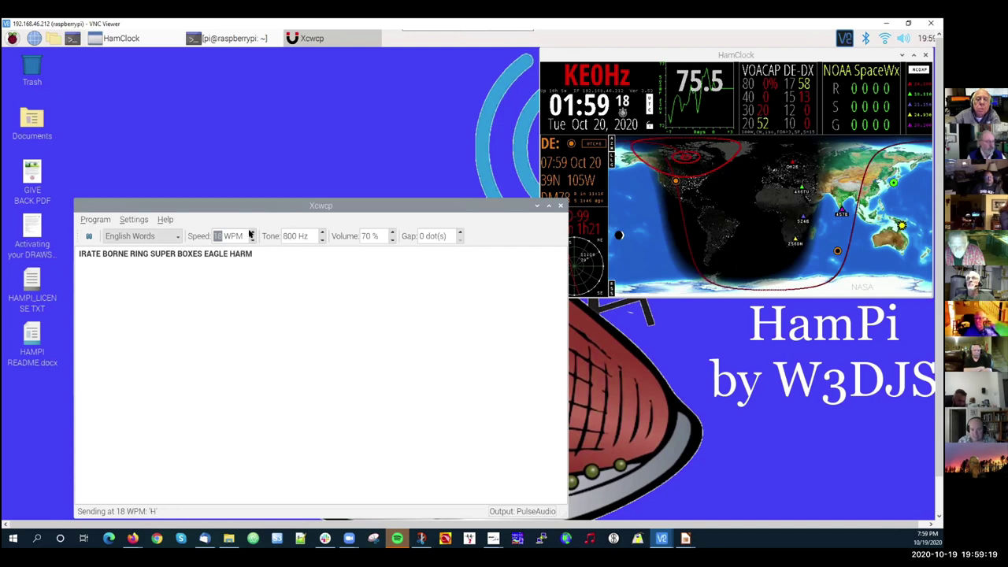
{"action": "left_click", "coordinate": [249, 232]}
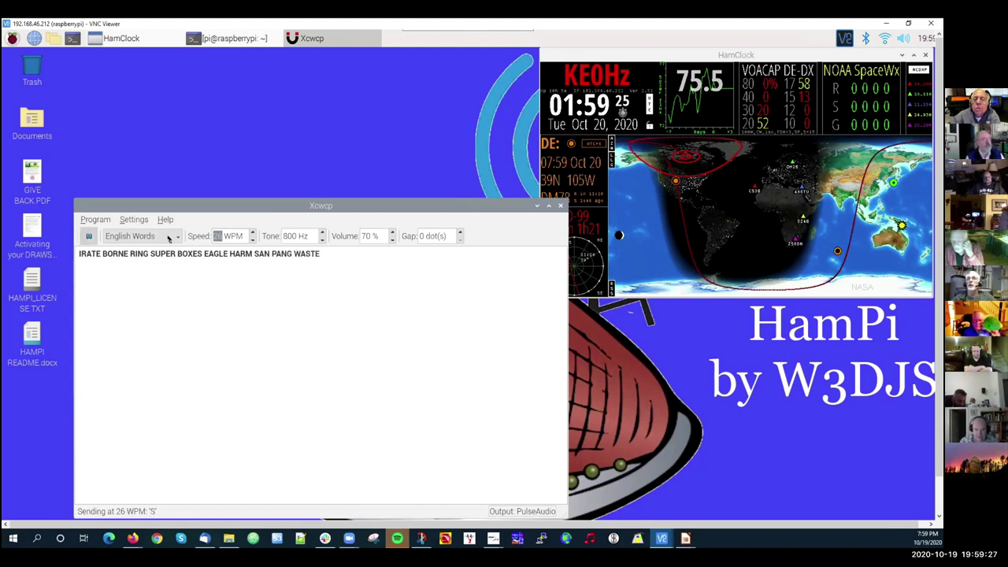
{"action": "scroll", "coordinate": [130, 227], "scroll_direction": "up", "scroll_amount": 1}
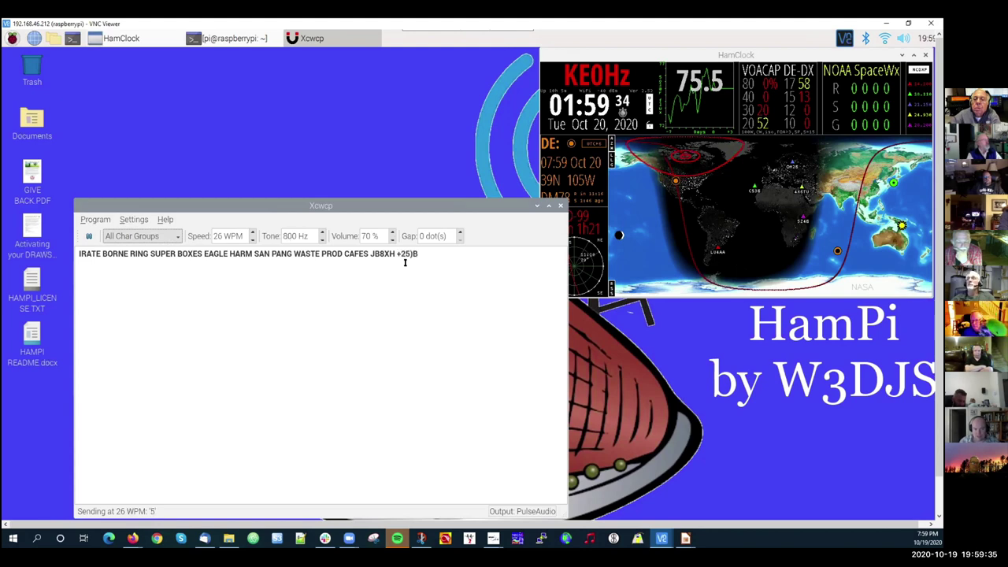
{"action": "left_click", "coordinate": [130, 237]}
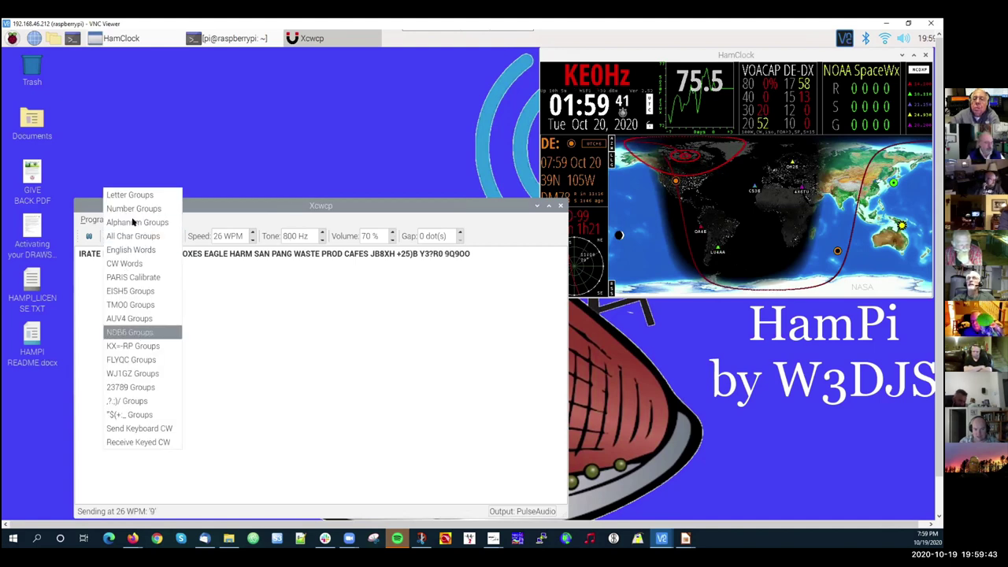
- Exit Xcwcp while it is still sending and confirm the exit
{"action": "left_click", "coordinate": [558, 206]}
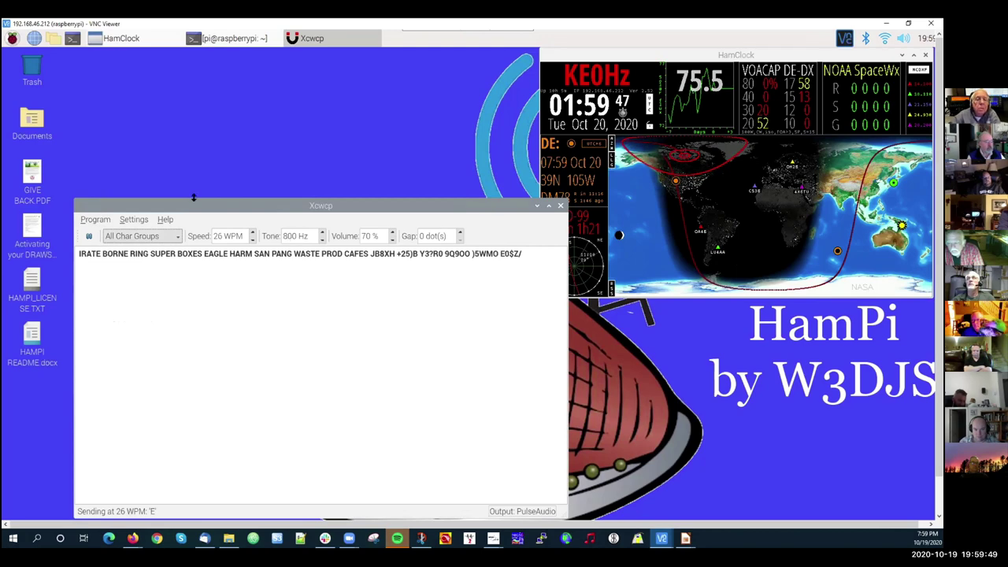
{"action": "key", "text": "ctrl+q"}
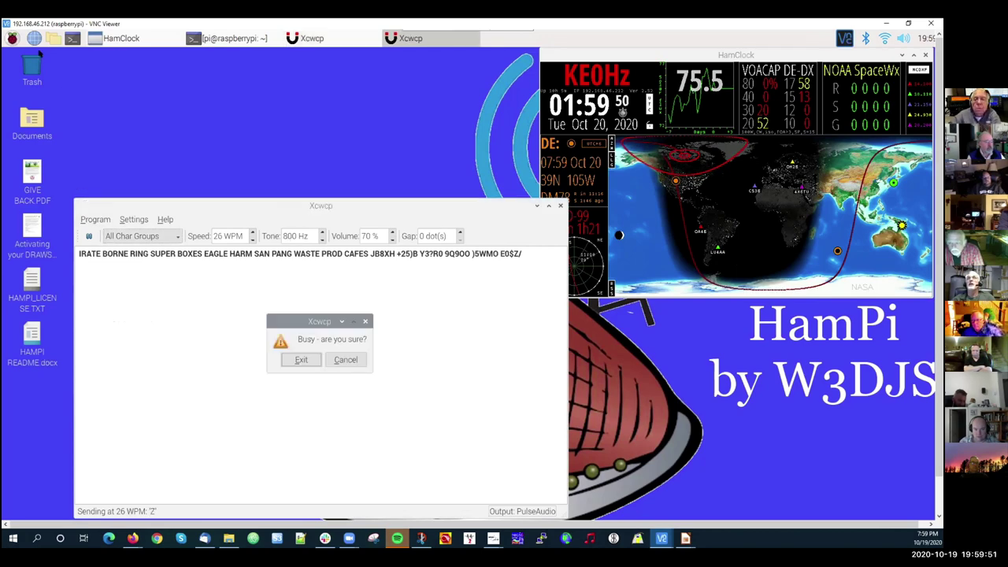
{"action": "key", "text": "Return"}
- Launch the fccexam study guide from the ham radio training programs and maximize its window
{"action": "key", "text": "super"}
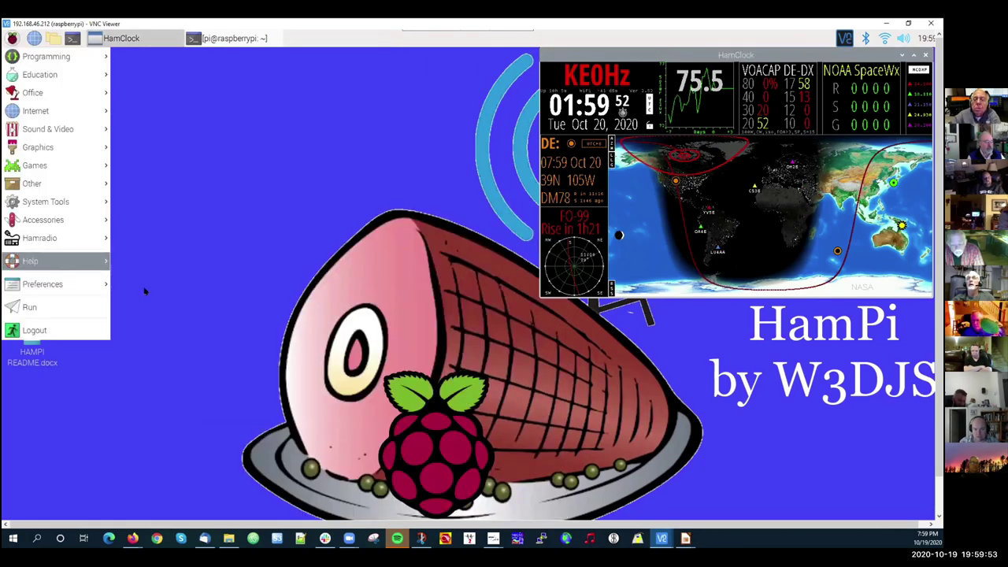
{"action": "mouse_move", "coordinate": [29, 239]}
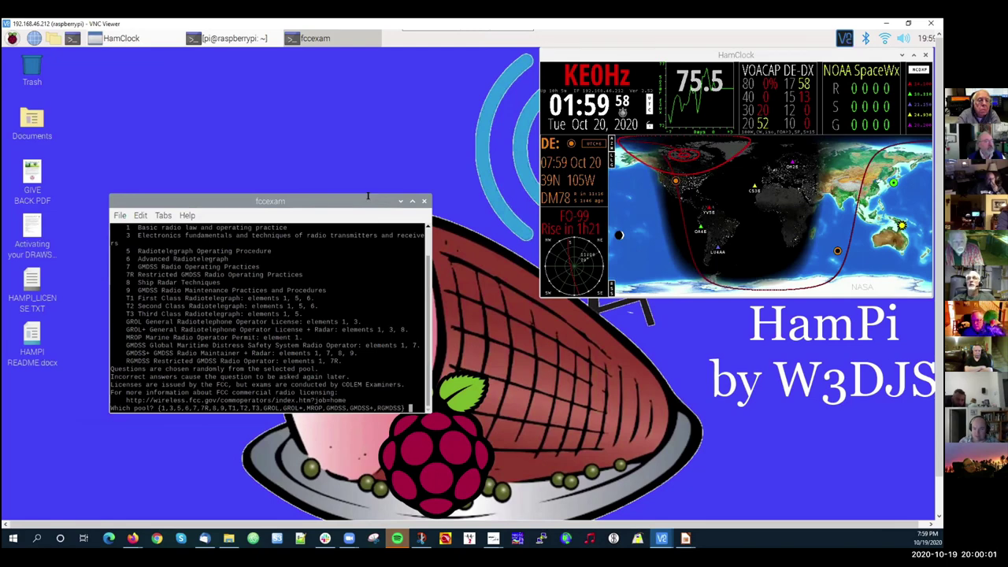
{"action": "key", "text": "alt+F10"}
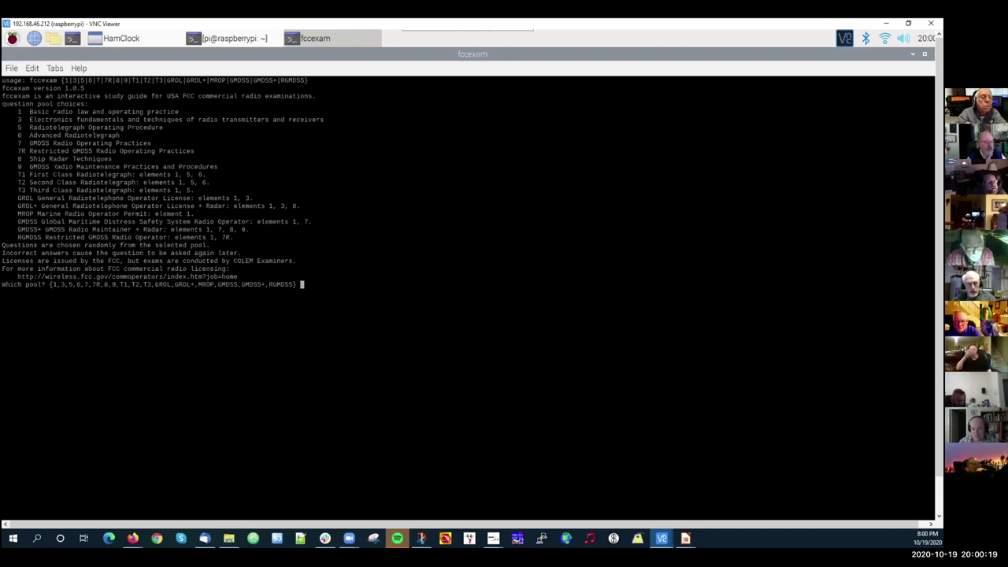
- Answer fccexam's question pool prompt with e, and quit the program after restoring its window size
{"action": "type", "text": "8"}
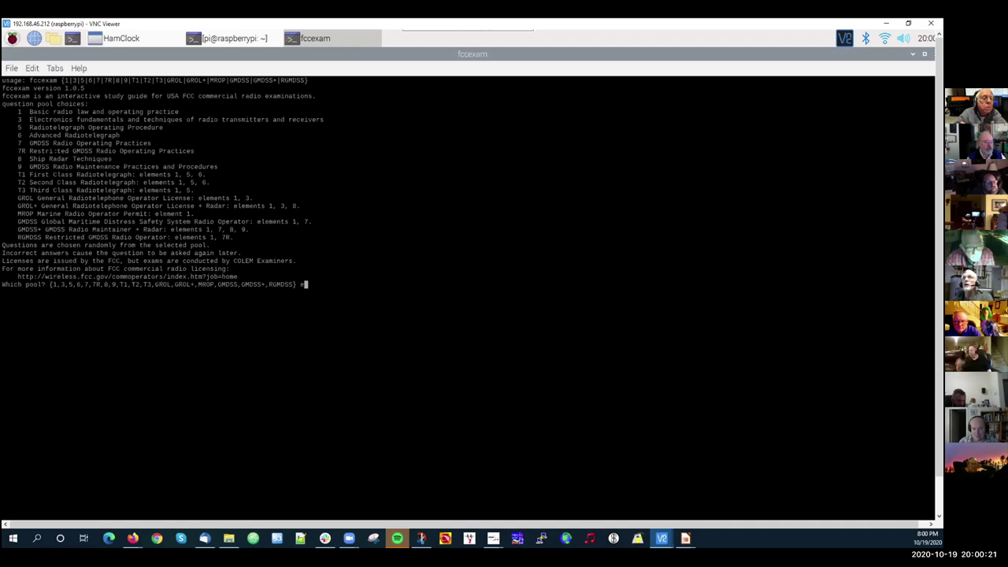
{"action": "key", "text": "Return"}
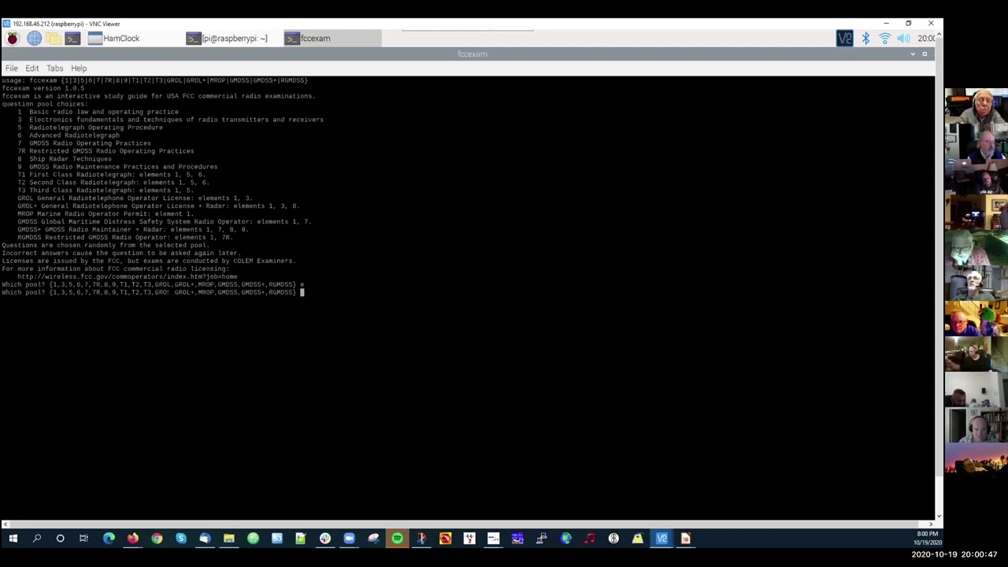
{"action": "left_click", "coordinate": [913, 53]}
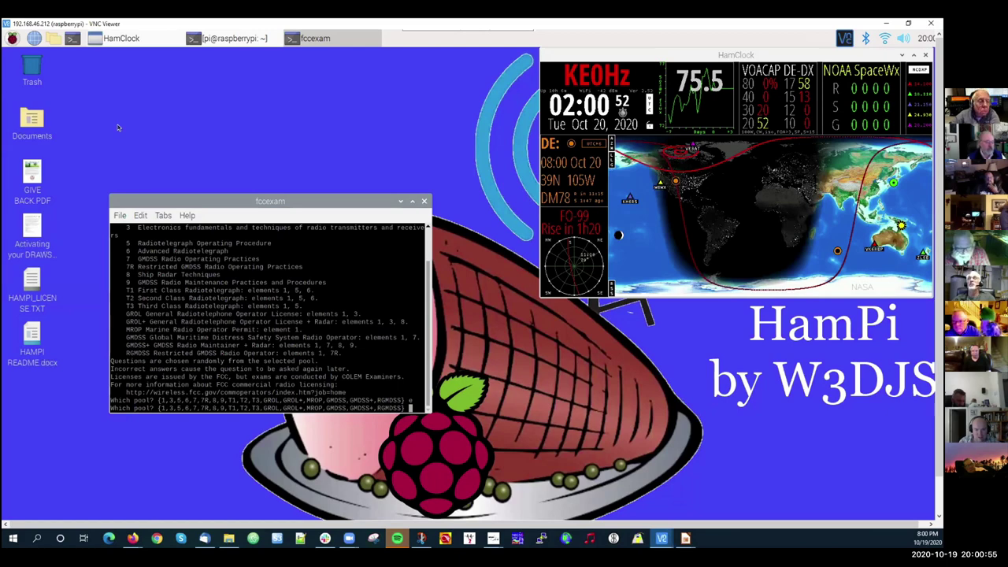
{"action": "key", "text": "ctrl+c"}
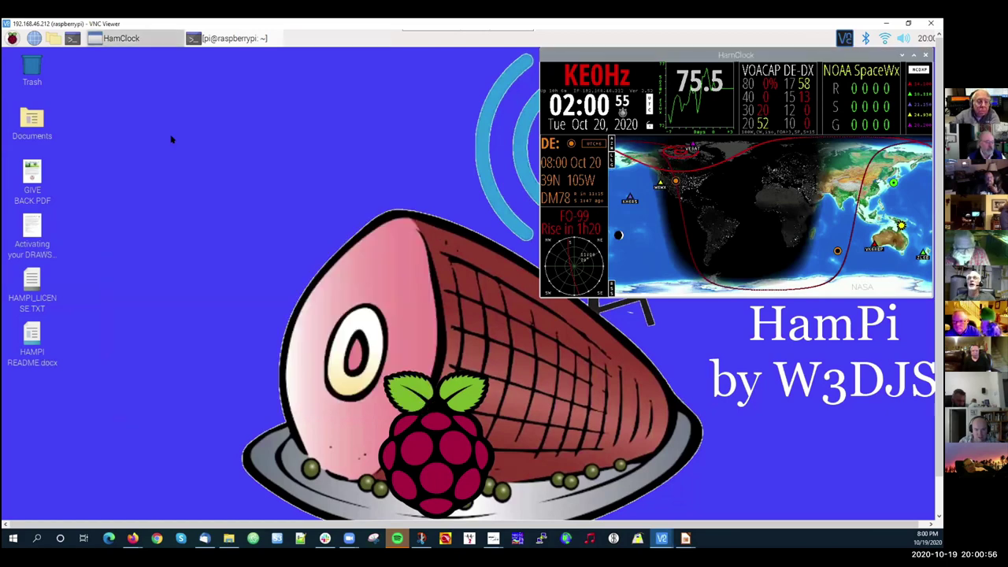
- Launch CubicSDR from the ham radio software defined radio programs and answer its bookmark load failure prompt
{"action": "left_click", "coordinate": [12, 38]}
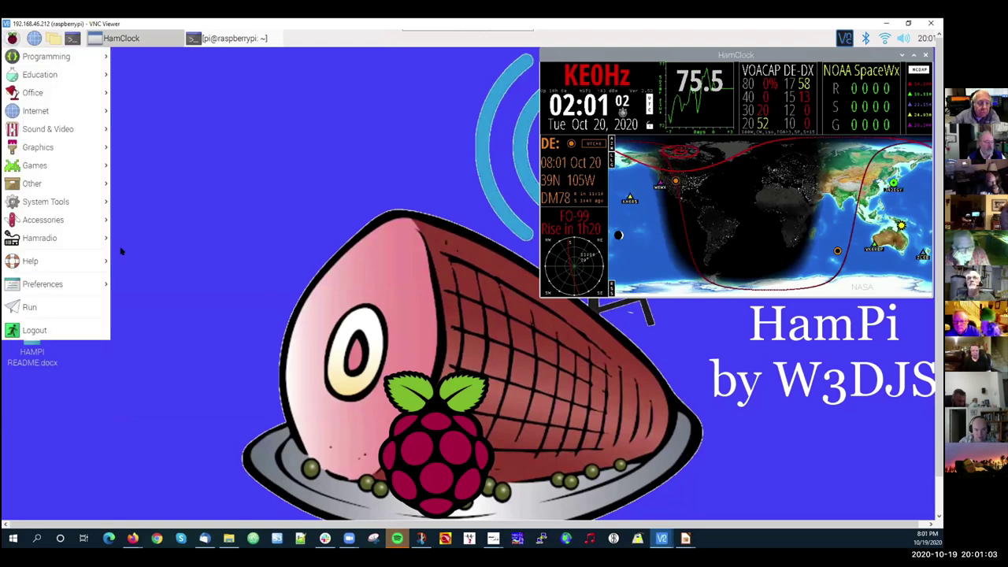
{"action": "left_click", "coordinate": [49, 241]}
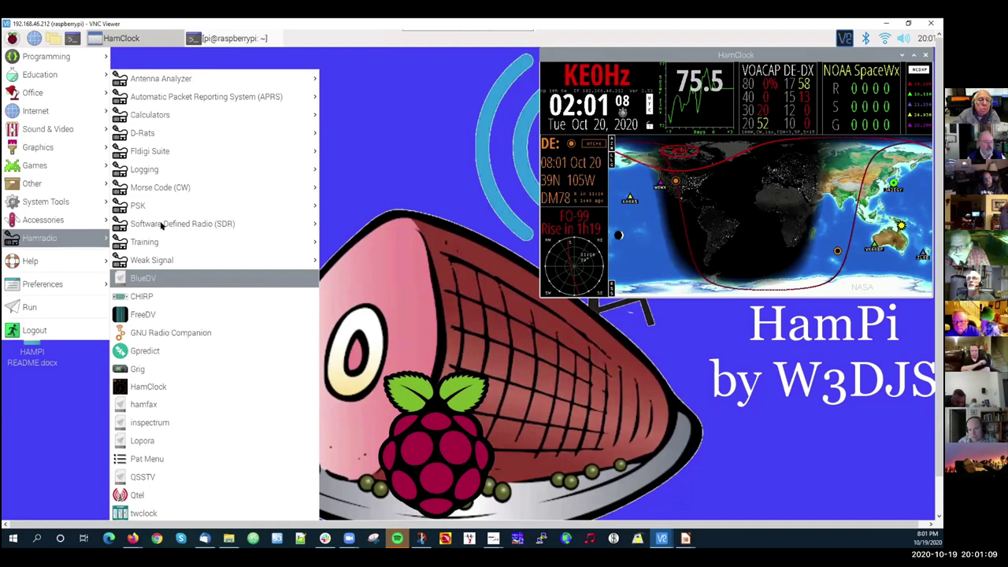
{"action": "mouse_move", "coordinate": [162, 226]}
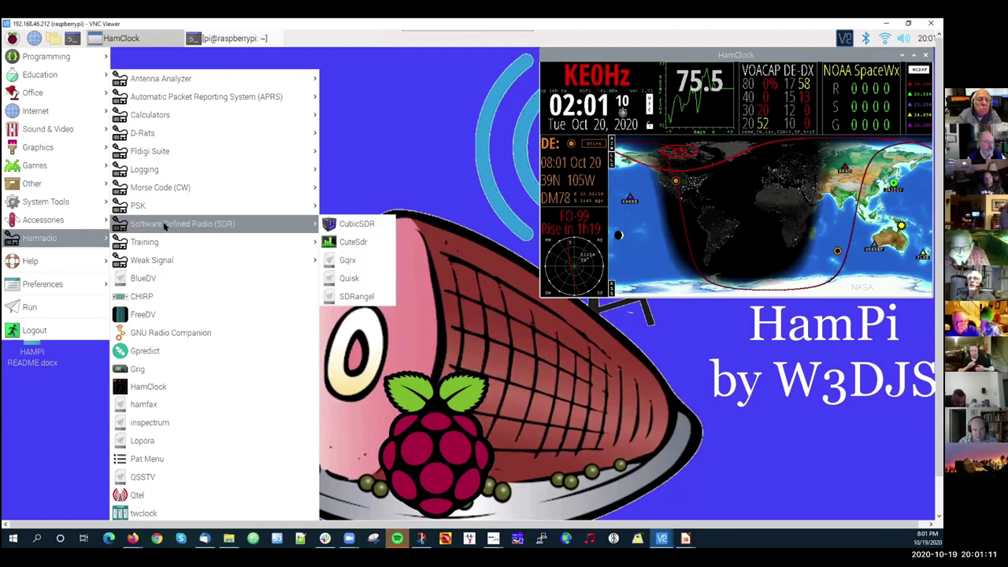
{"action": "left_click", "coordinate": [351, 225]}
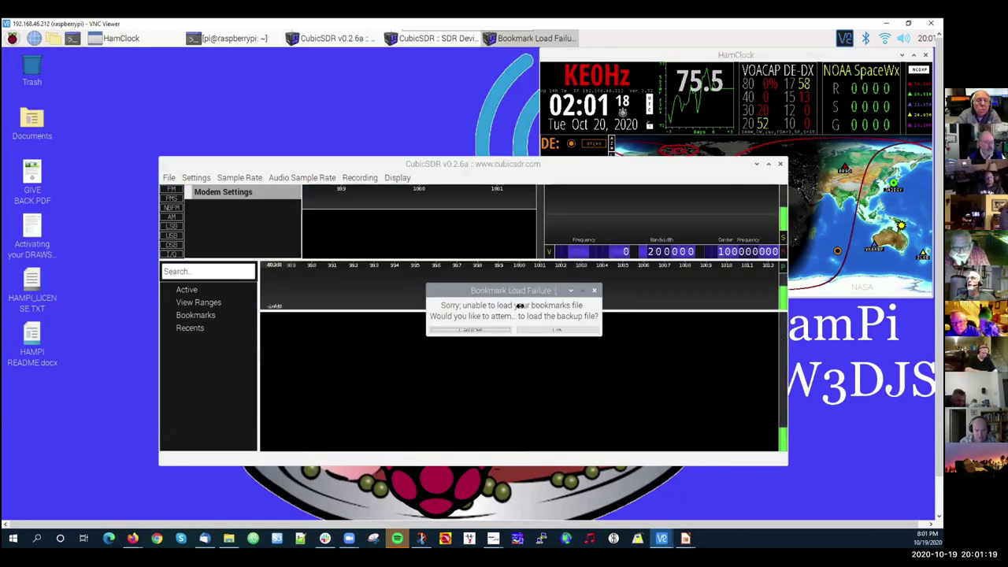
{"action": "left_click", "coordinate": [468, 330]}
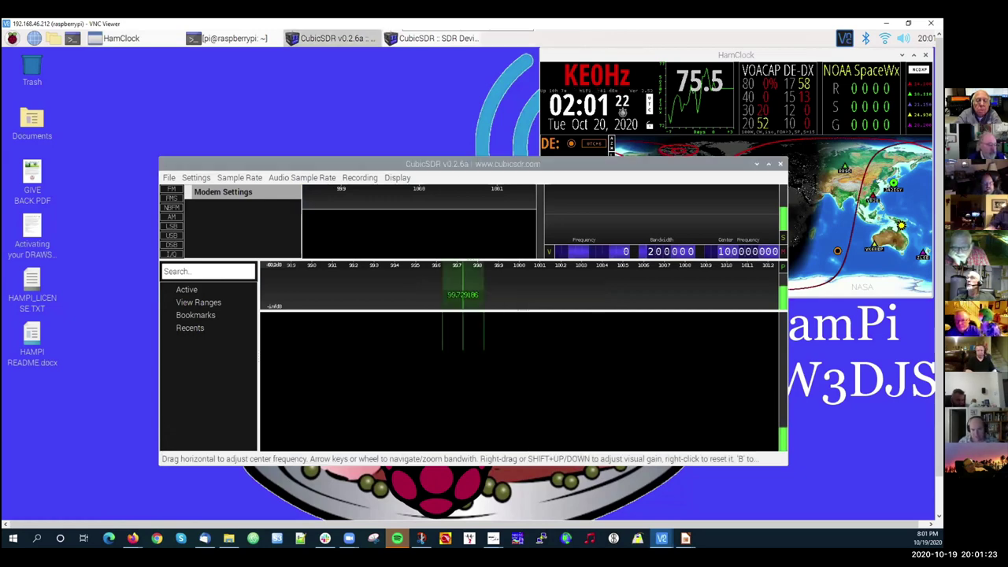
- Maximize the CubicSDR window, open the SDR device selection and start the Generic RTL2832U OEM receiver
{"action": "left_click", "coordinate": [768, 164]}
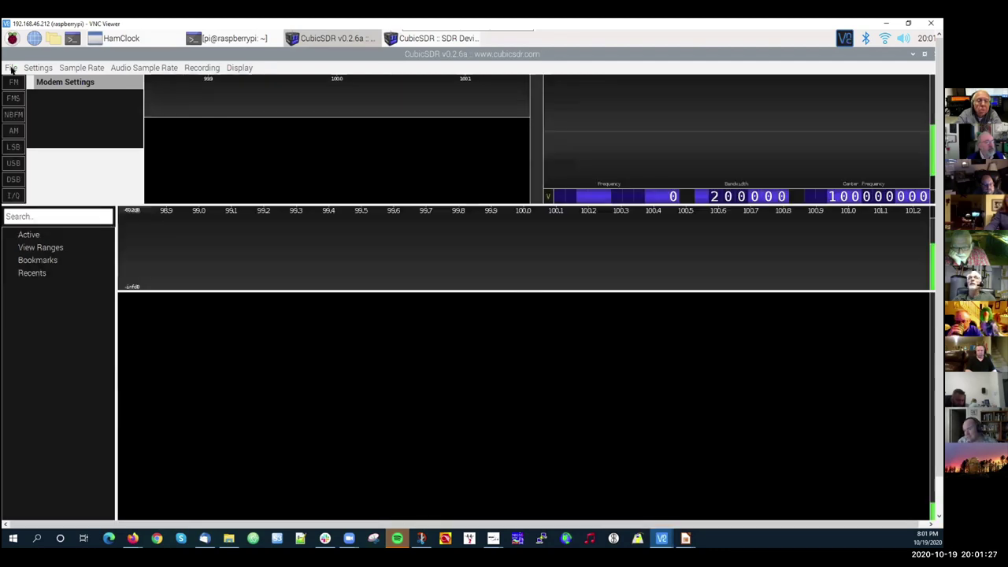
{"action": "left_click", "coordinate": [11, 69]}
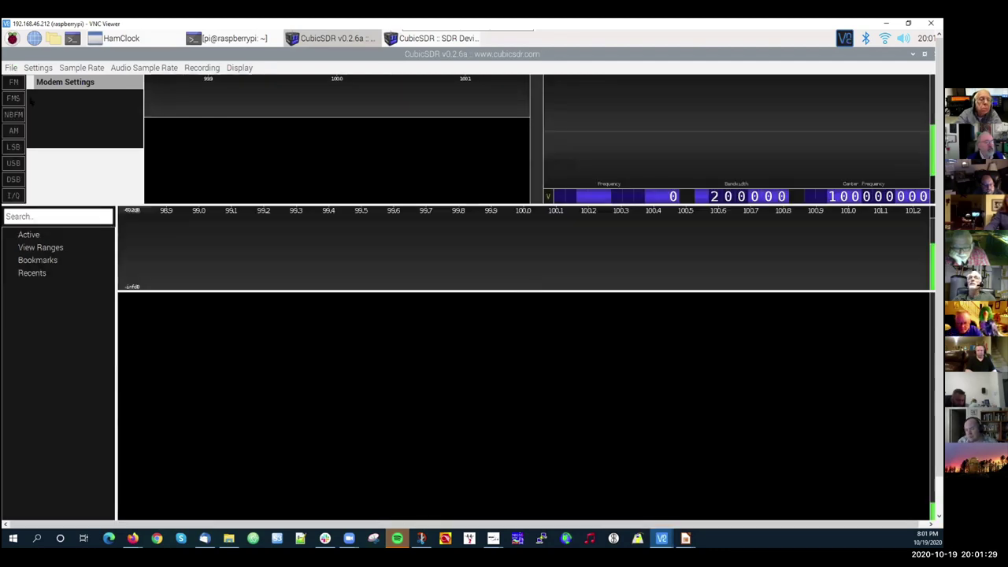
{"action": "left_click", "coordinate": [34, 100]}
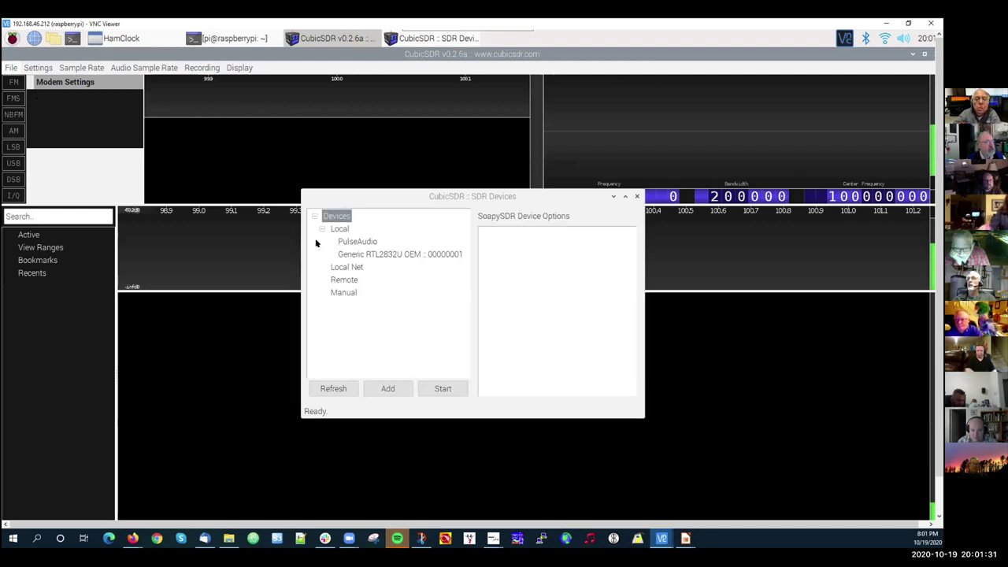
{"action": "left_click", "coordinate": [443, 389]}
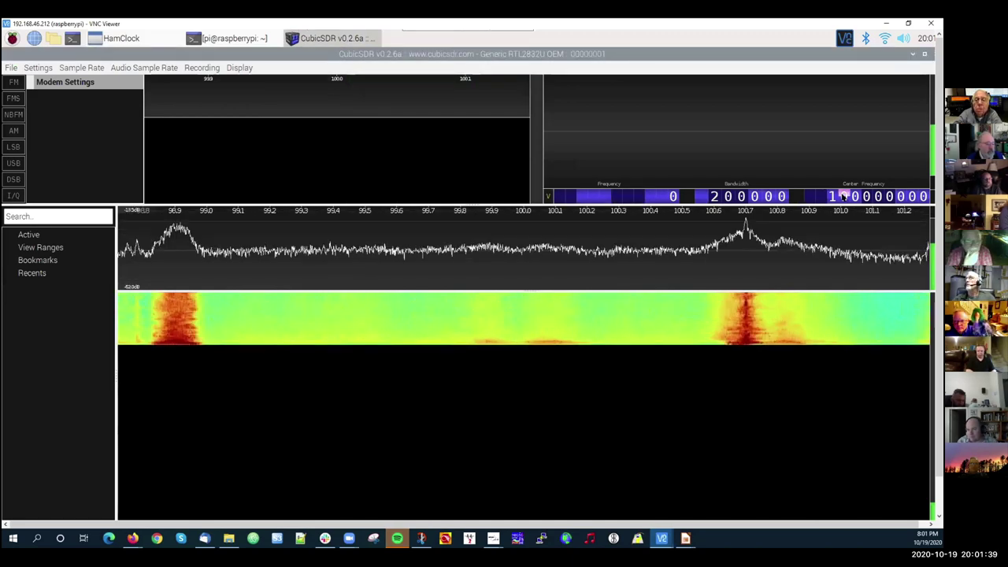
- Tune the receiver's center frequency to 147000000 Hz, adjusting the ten-megahertz digit and the megahertz digit
{"action": "scroll", "coordinate": [845, 197], "scroll_direction": "up", "scroll_amount": 1}
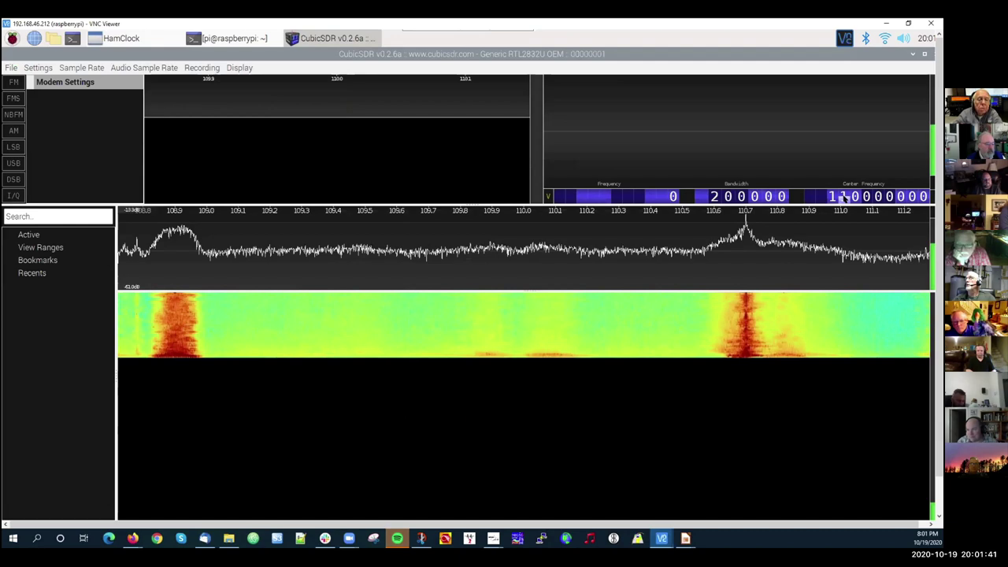
{"action": "scroll", "coordinate": [845, 197], "scroll_direction": "up", "scroll_amount": 2}
{"action": "scroll", "coordinate": [846, 197], "scroll_direction": "up", "scroll_amount": 1}
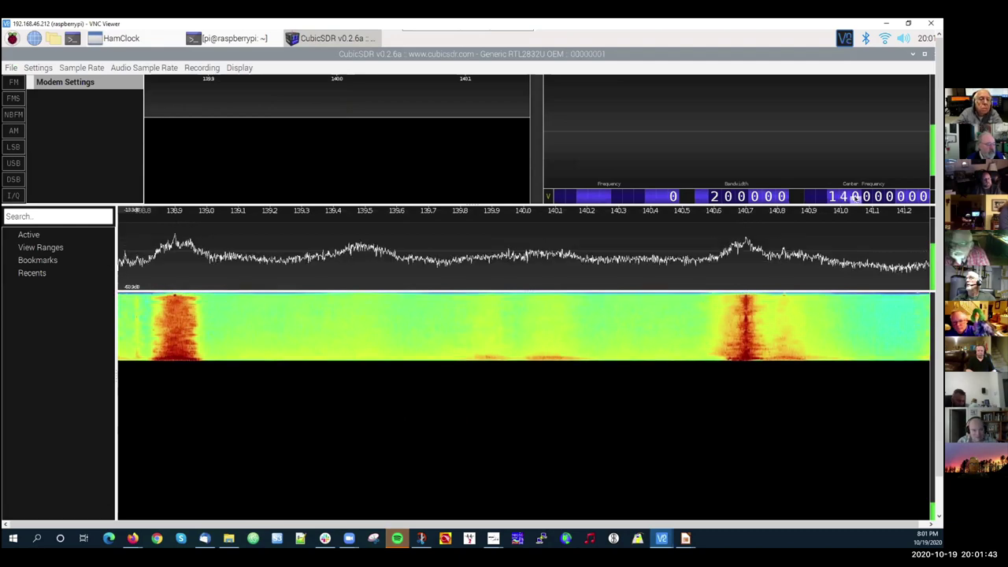
{"action": "scroll", "coordinate": [854, 197], "scroll_direction": "up", "scroll_amount": 2}
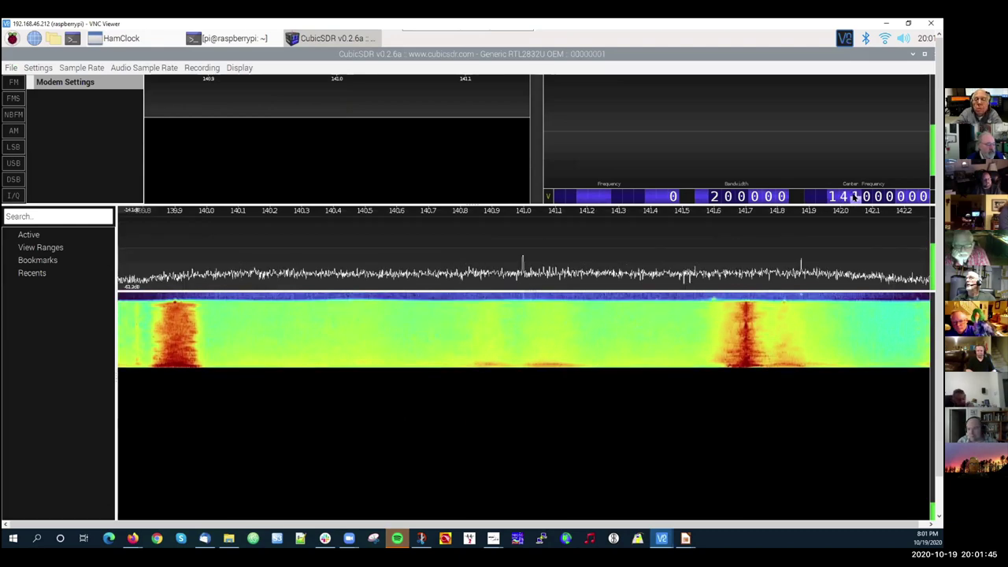
{"action": "scroll", "coordinate": [855, 197], "scroll_direction": "up", "scroll_amount": 3}
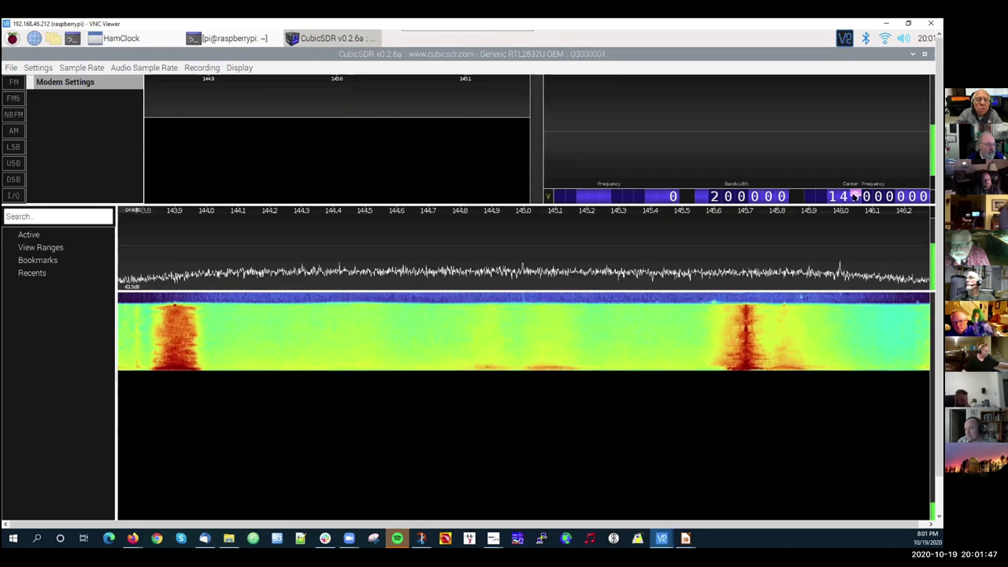
{"action": "scroll", "coordinate": [854, 197], "scroll_direction": "up", "scroll_amount": 1}
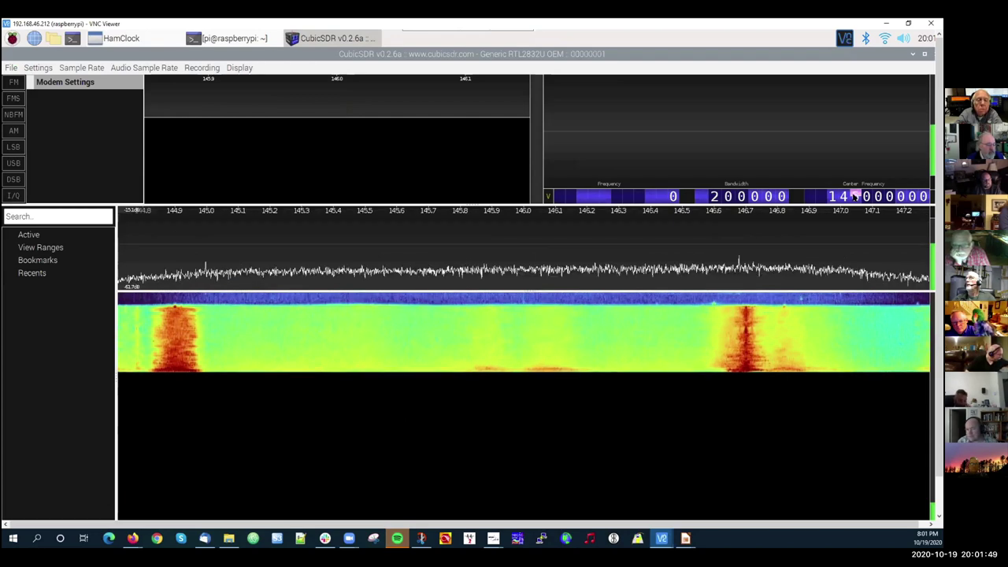
{"action": "scroll", "coordinate": [855, 196], "scroll_direction": "up", "scroll_amount": 1}
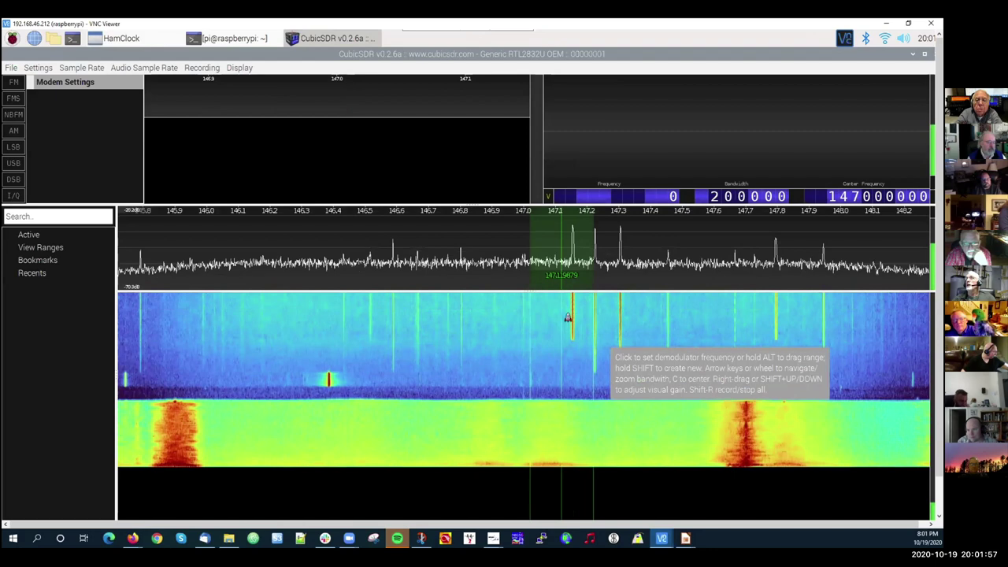
- Place a demodulator on the signal at about 147.1555 MHz and switch it to NBFM
{"action": "left_click", "coordinate": [567, 317]}
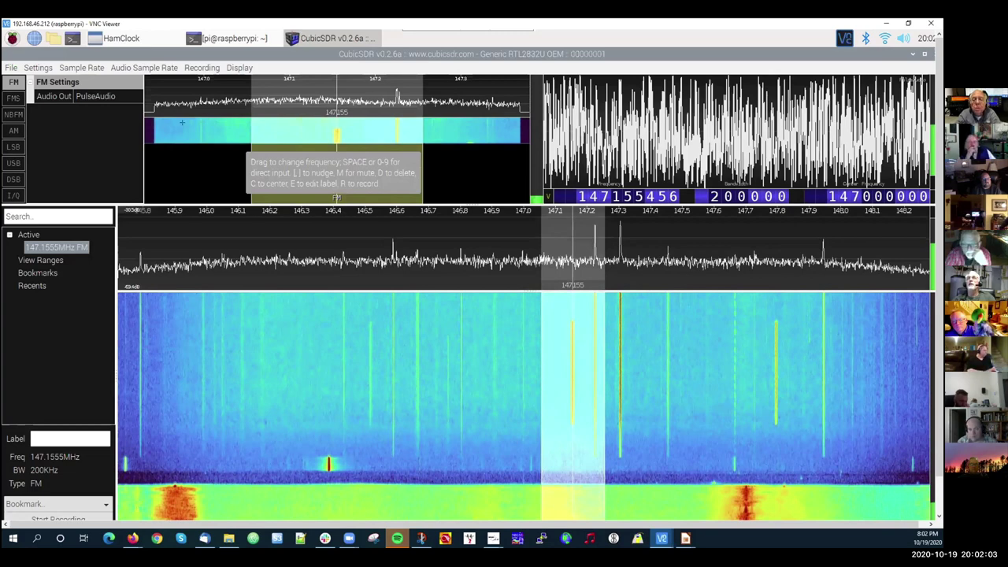
{"action": "key", "text": "n"}
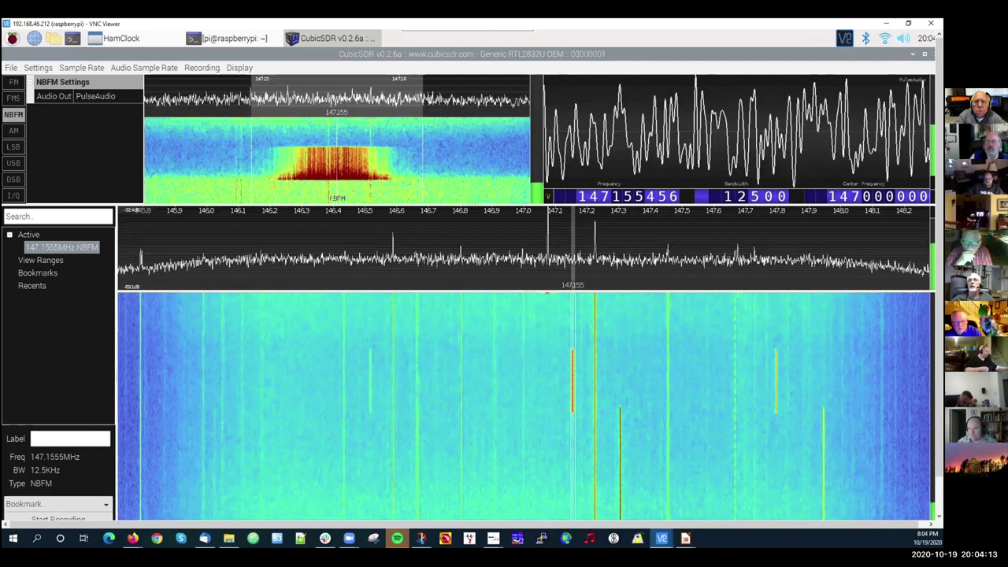
- Minimize CubicSDR, run htop in a new terminal to check the processor load, and maximize the terminal window
{"action": "left_click", "coordinate": [914, 54]}
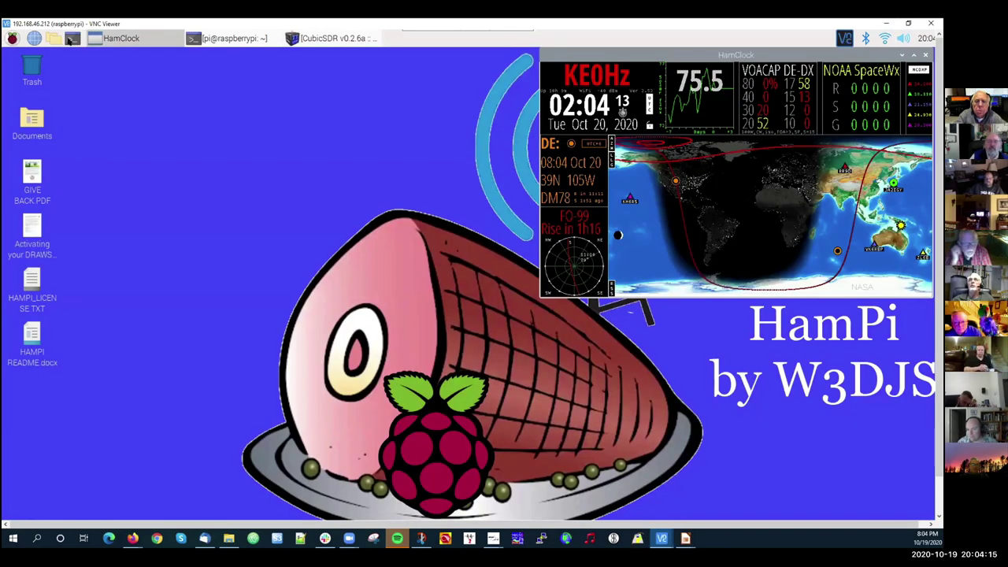
{"action": "left_click", "coordinate": [72, 38]}
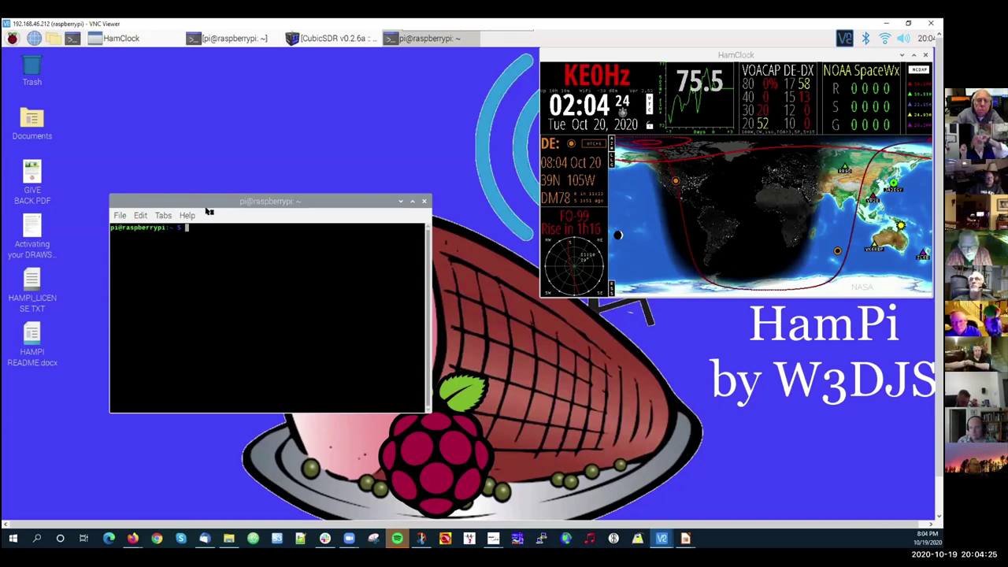
{"action": "type", "text": "htop"}
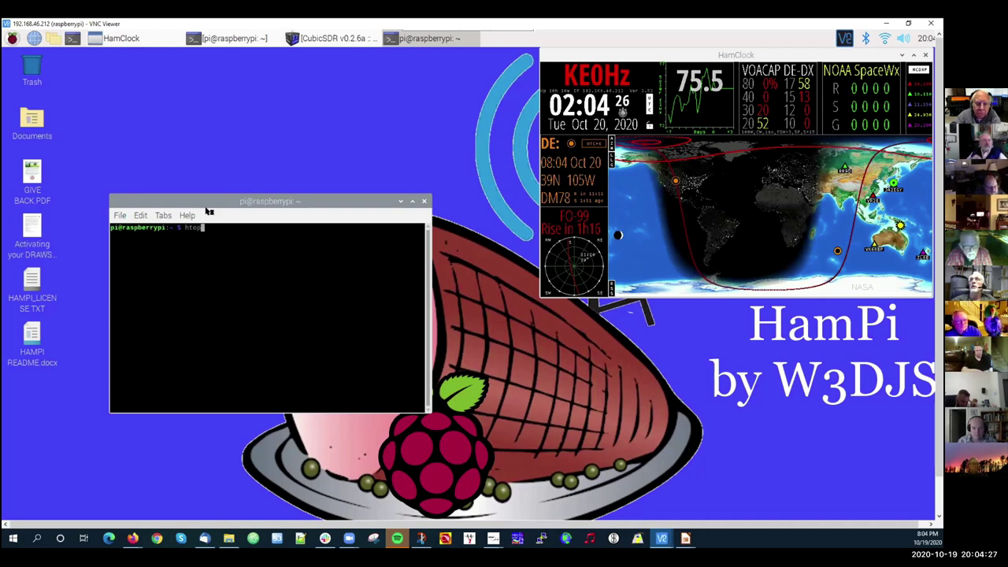
{"action": "key", "text": "Return"}
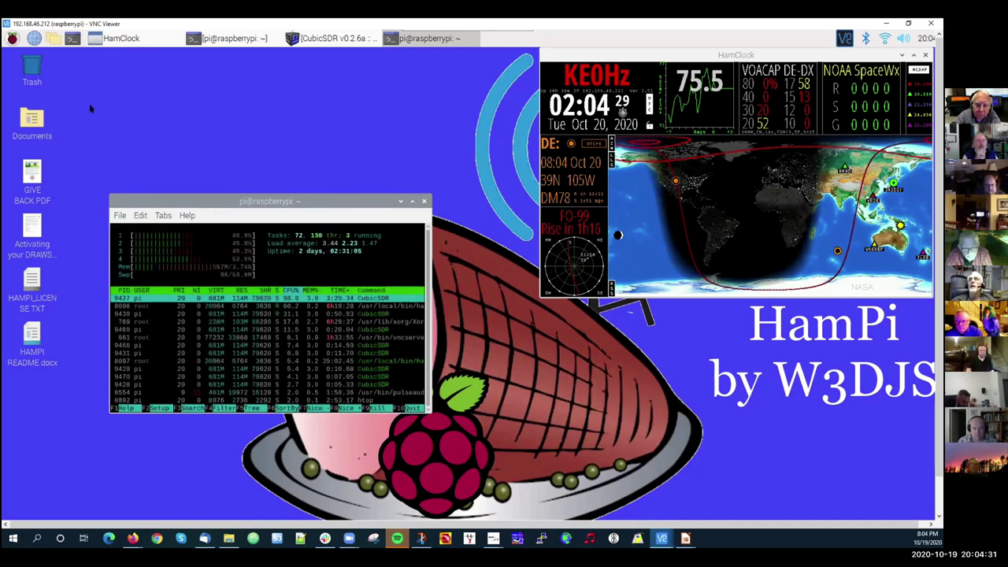
{"action": "key", "text": "alt+F10"}
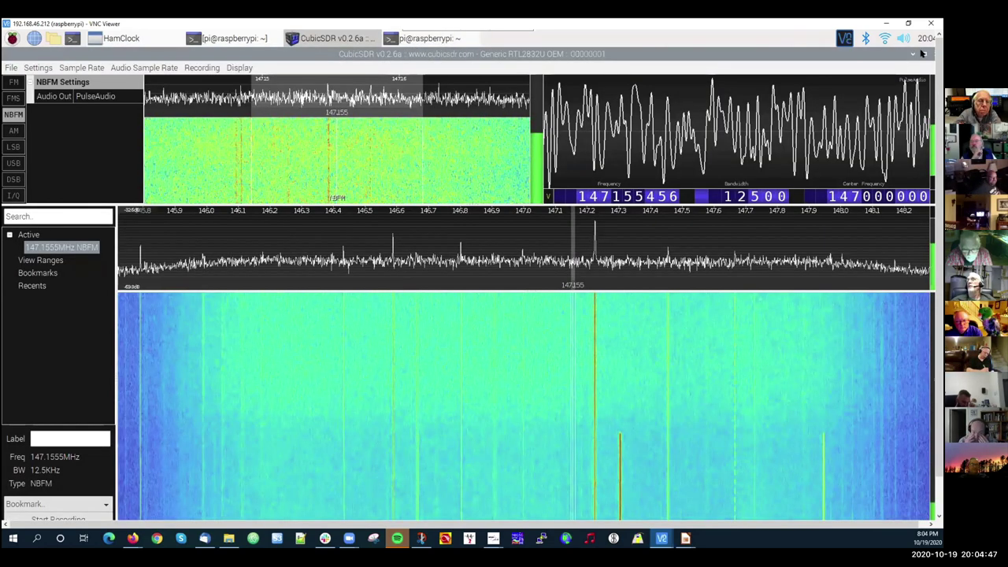
- Restore the CubicSDR window size and close the program, and return the htop terminal to its smaller size
{"action": "left_click", "coordinate": [925, 54]}
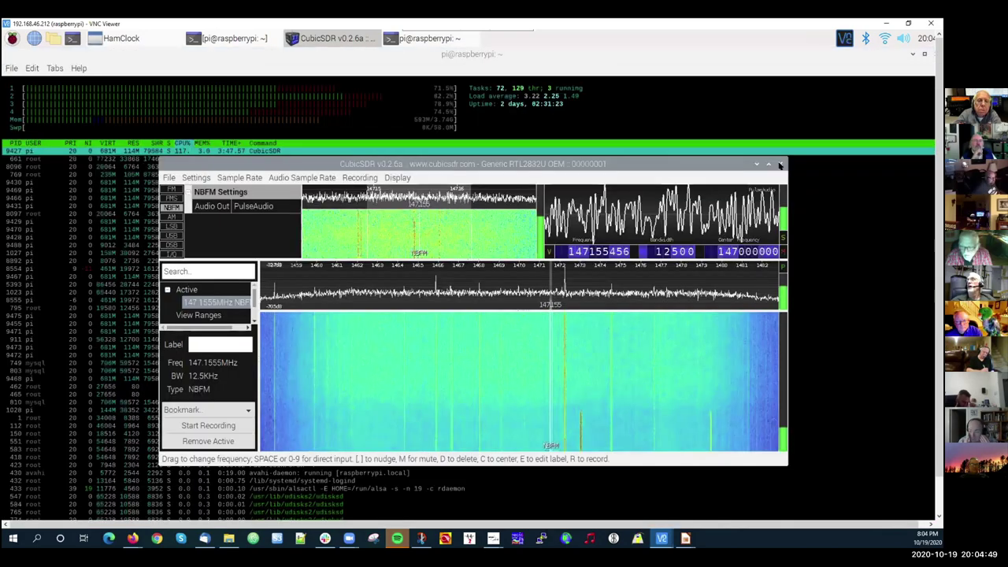
{"action": "left_click", "coordinate": [781, 164]}
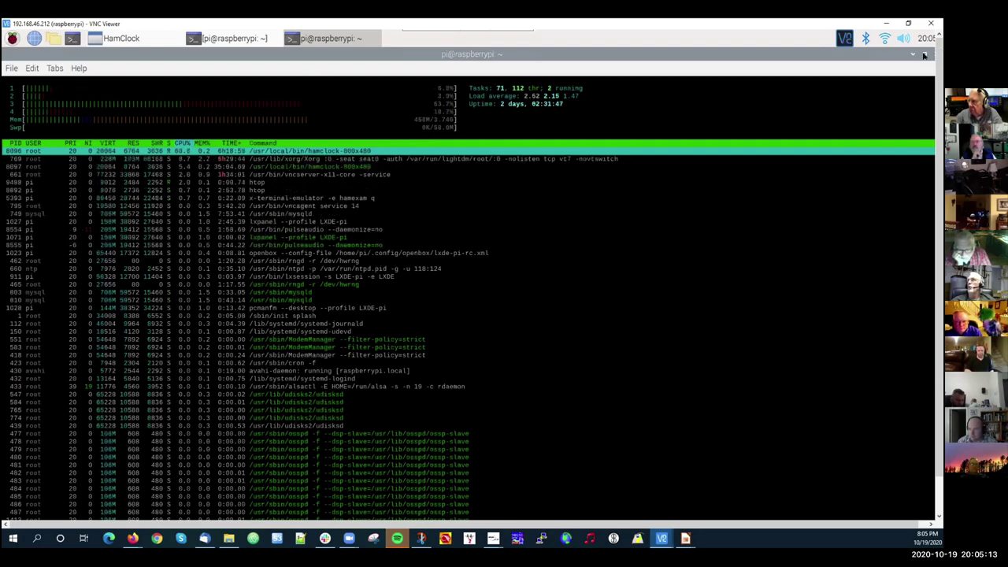
{"action": "double_click", "coordinate": [468, 53]}
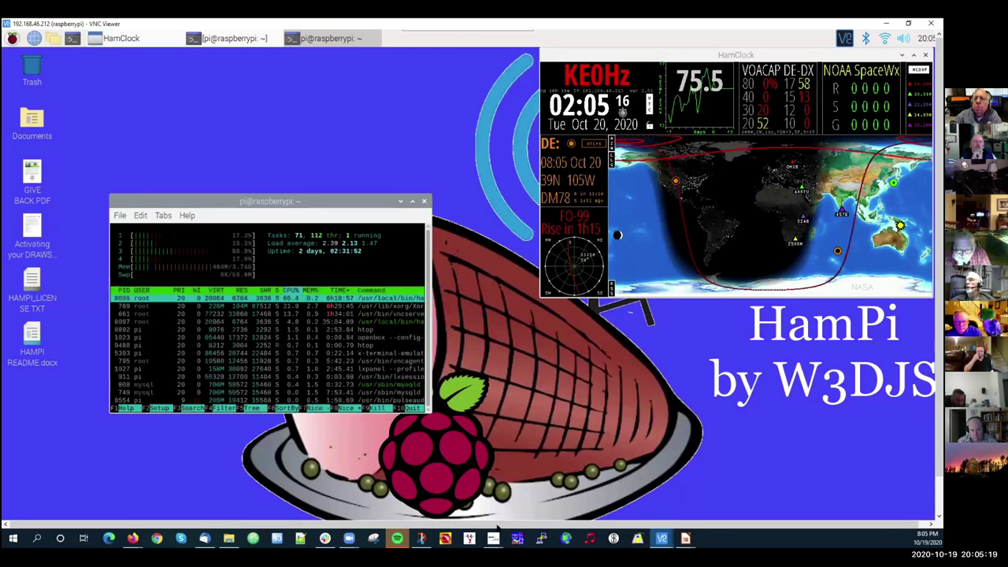
- Switch to the HamPi presentation in LibreOffice Impress and show the HamPi Applications slide and the HamPi Demo slide
{"action": "left_click", "coordinate": [686, 538]}
{"action": "left_click", "coordinate": [737, 497]}
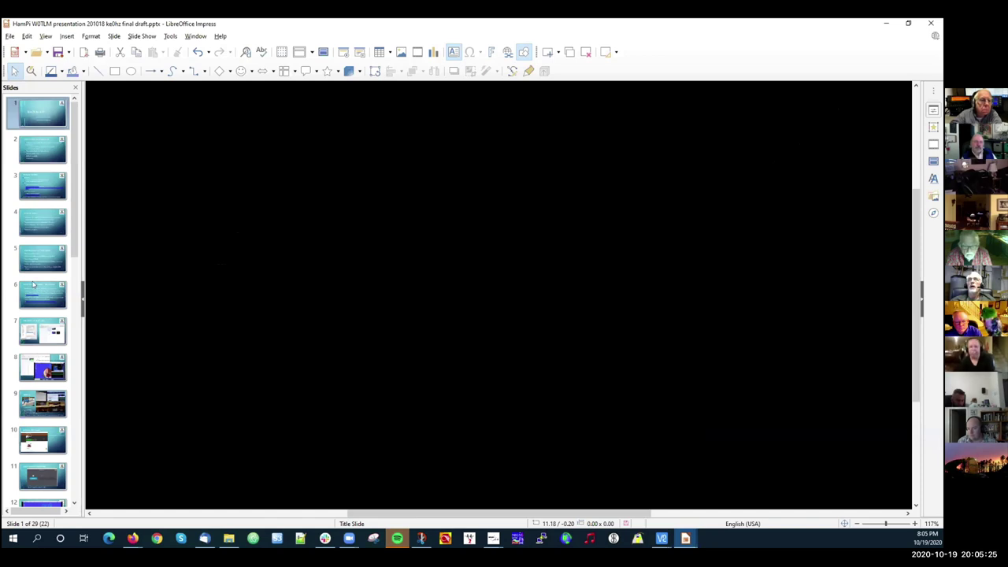
{"action": "scroll", "coordinate": [33, 207], "scroll_direction": "down", "scroll_amount": 5}
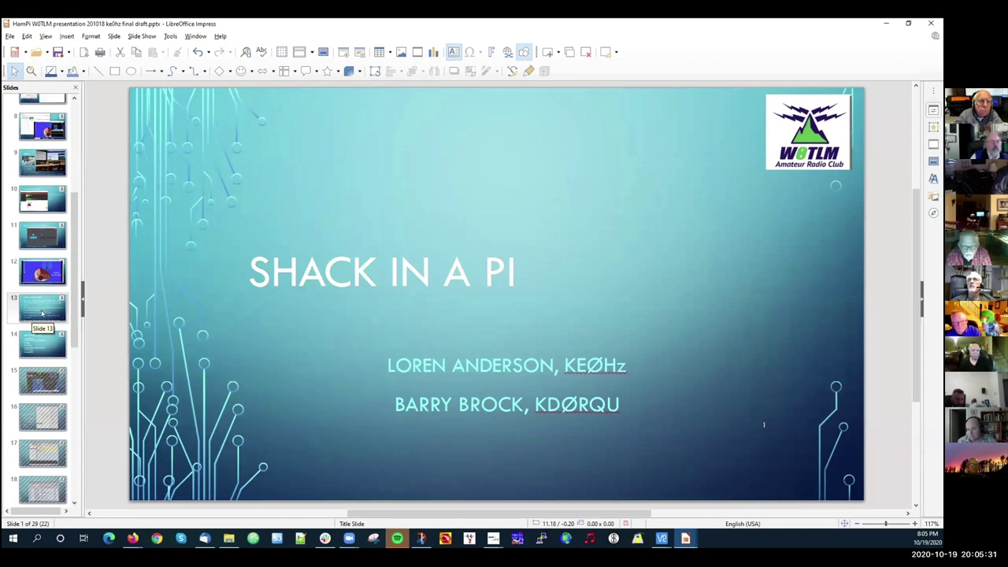
{"action": "left_click", "coordinate": [42, 304]}
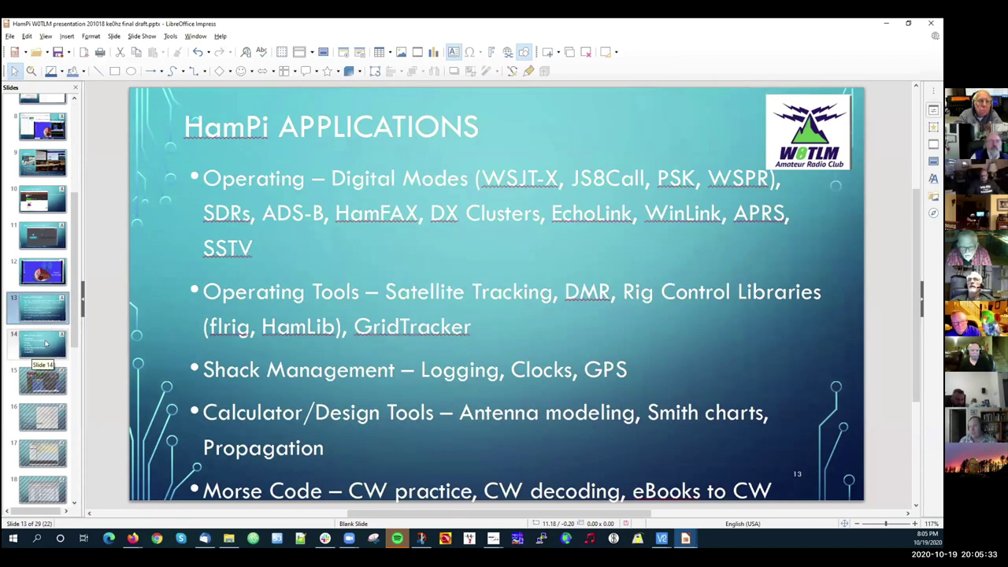
{"action": "left_click", "coordinate": [45, 342]}
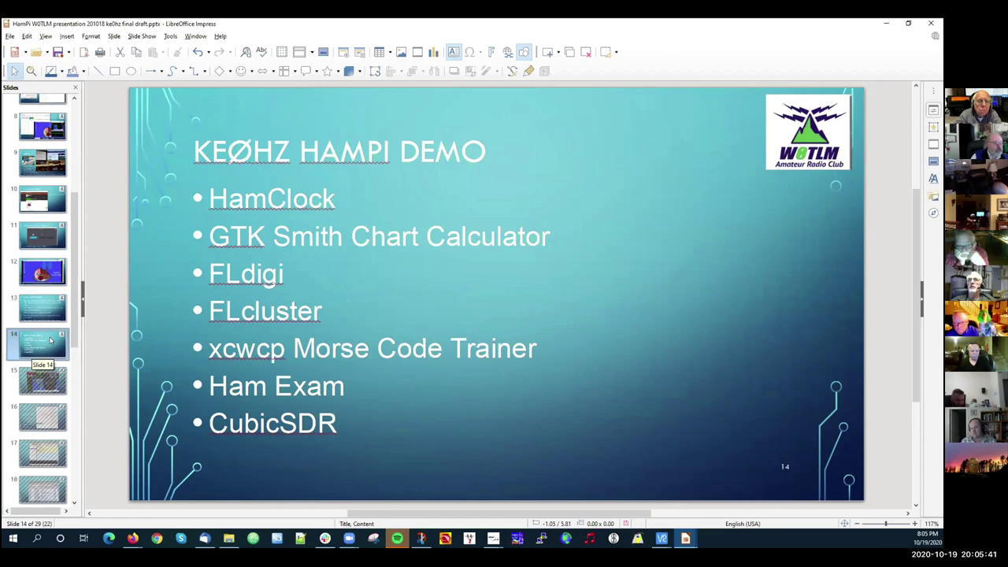
- Move further down the presentation's slides and advance from the Build A Pi title slide to What Is Build-A-Pi
{"action": "scroll", "coordinate": [50, 339], "scroll_direction": "down", "scroll_amount": 5}
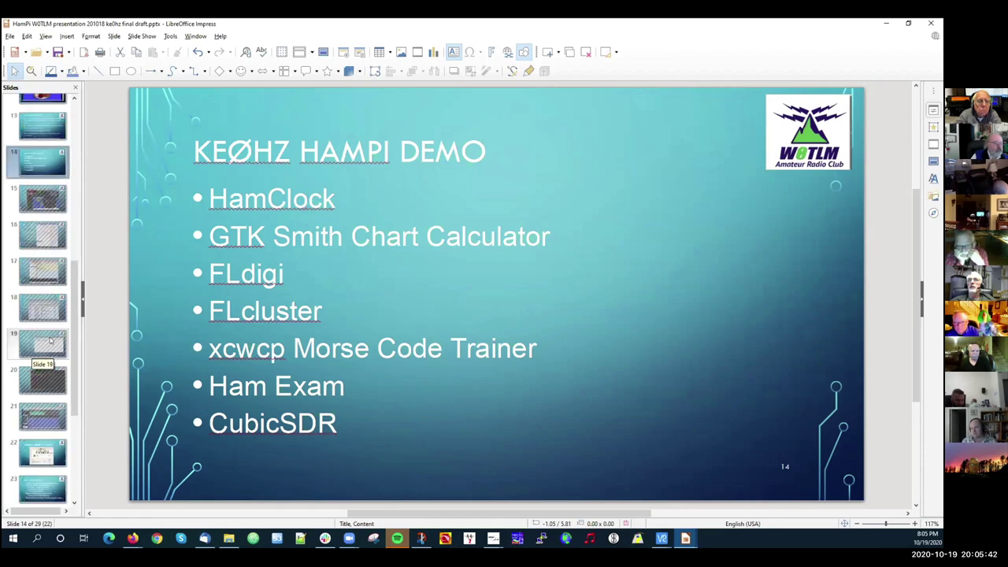
{"action": "scroll", "coordinate": [37, 388], "scroll_direction": "down", "scroll_amount": 2}
{"action": "left_click", "coordinate": [37, 384]}
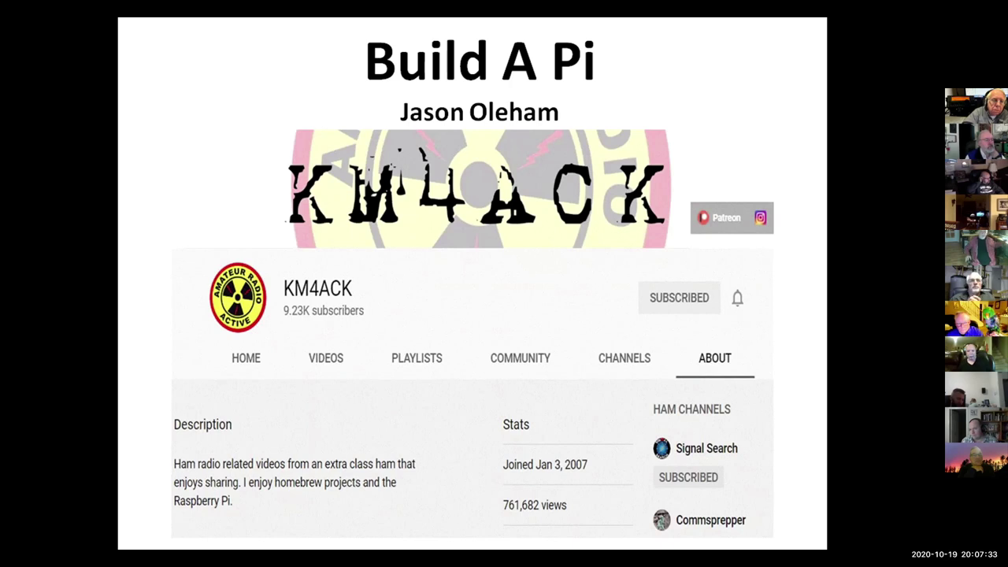
{"action": "left_click", "coordinate": [560, 284]}
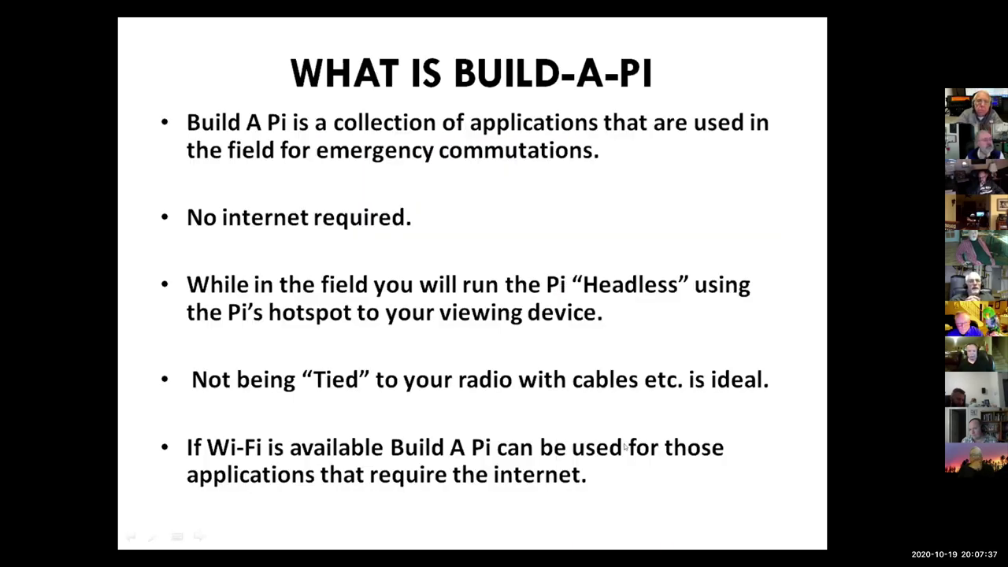
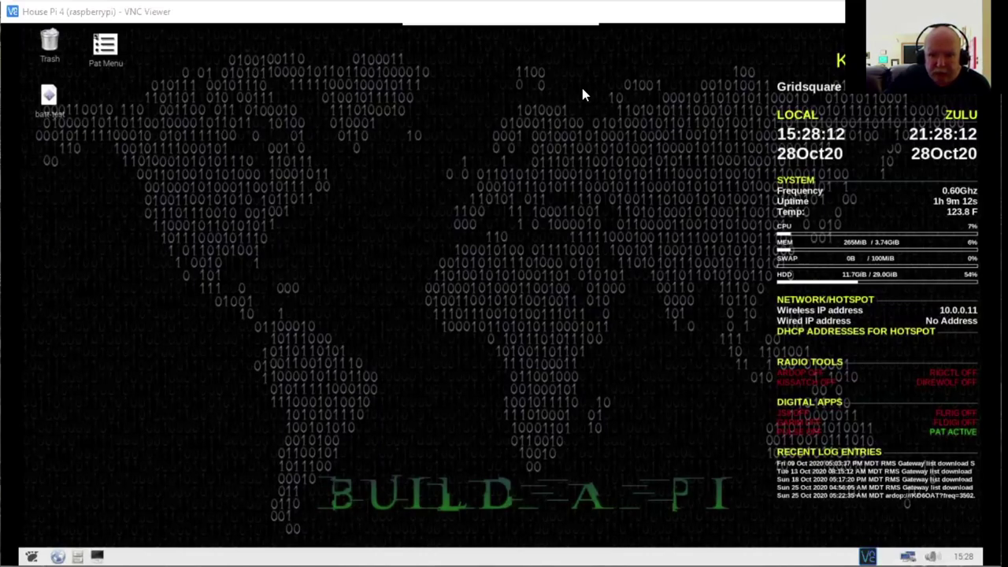
- Open Pat Menu from the Build-A-Pi desktop and bring up its Pat Catalog
{"action": "double_click", "coordinate": [105, 48]}
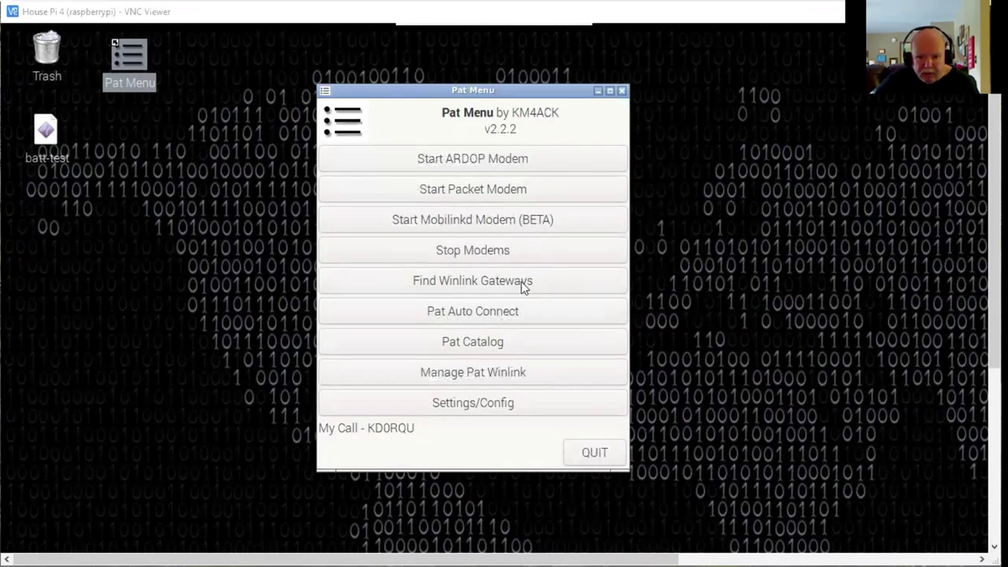
{"action": "left_click", "coordinate": [478, 344]}
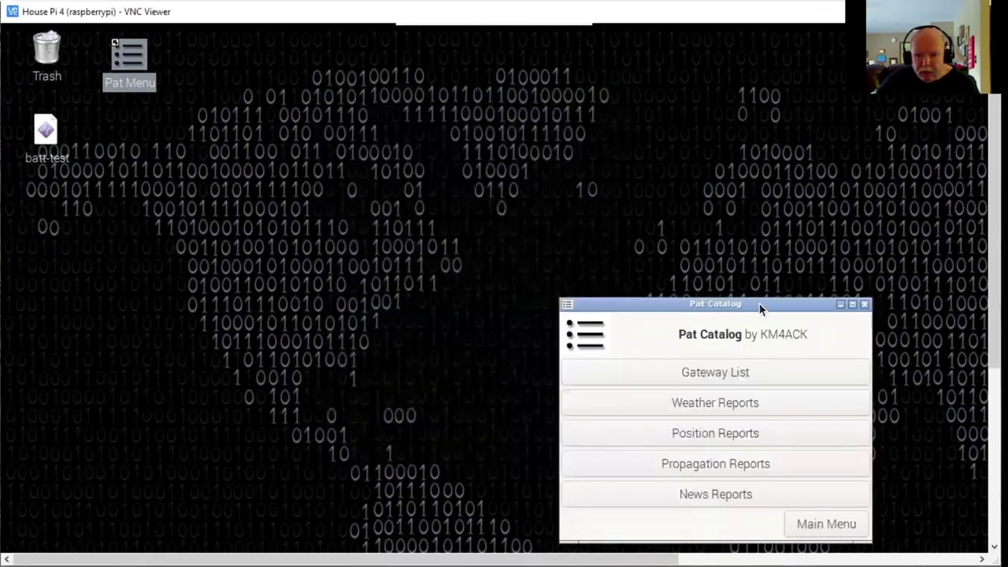
- Request the US News report from the Pat Catalog's News Reports, moving its windows toward the middle of the desktop
{"action": "left_click_drag", "start_coordinate": [758, 305], "coordinate": [582, 165]}
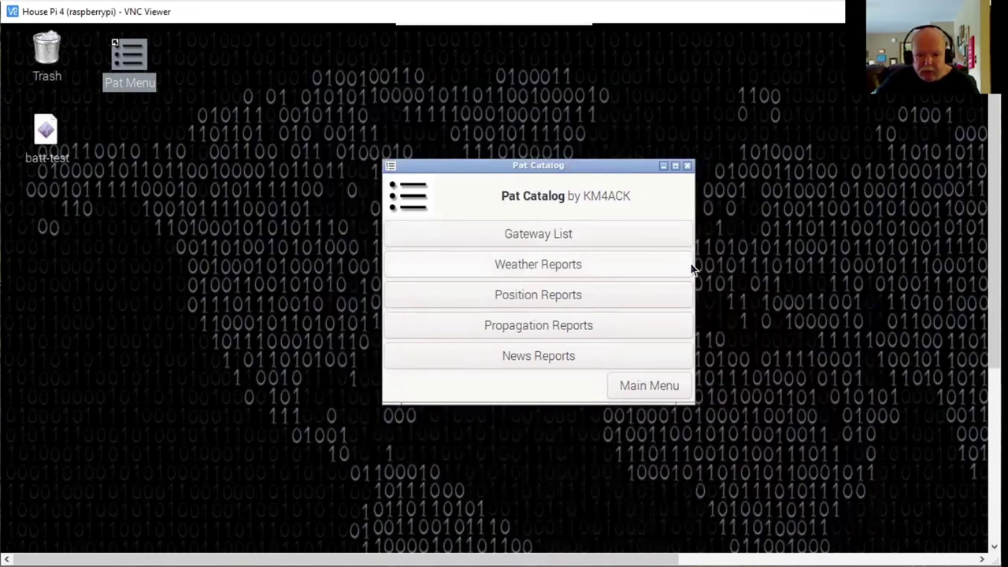
{"action": "left_click", "coordinate": [555, 359]}
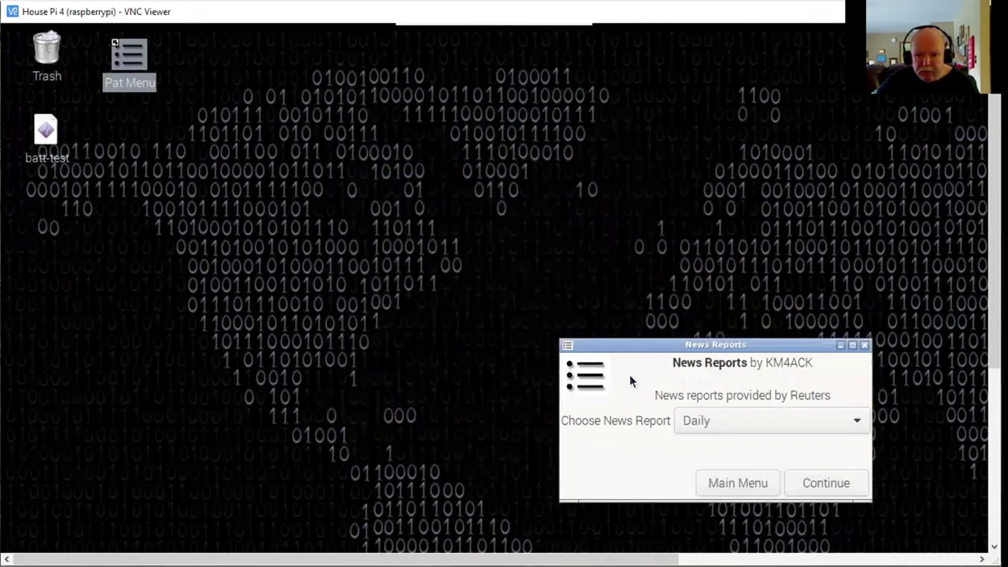
{"action": "left_click_drag", "start_coordinate": [764, 355], "coordinate": [605, 232]}
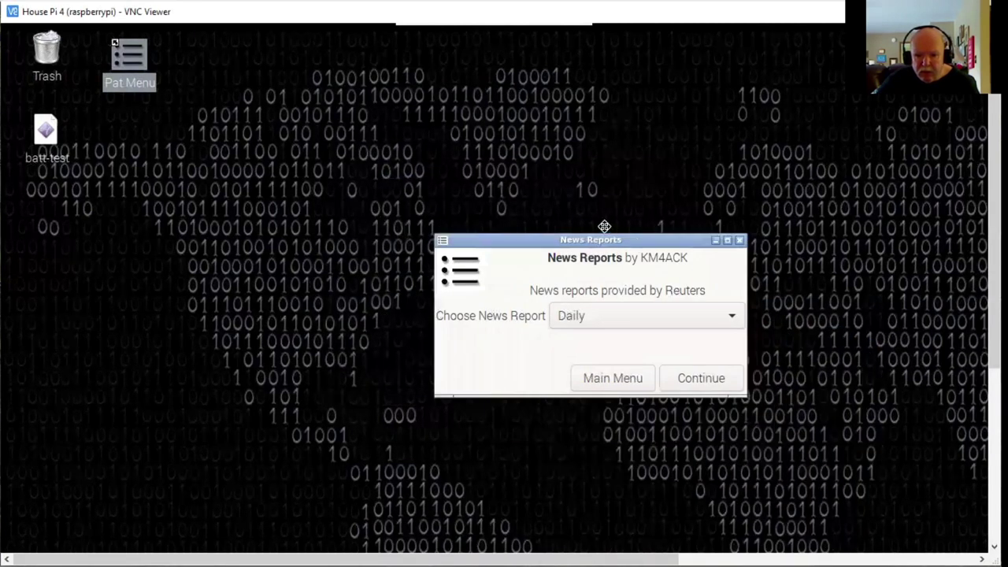
{"action": "left_click", "coordinate": [697, 307]}
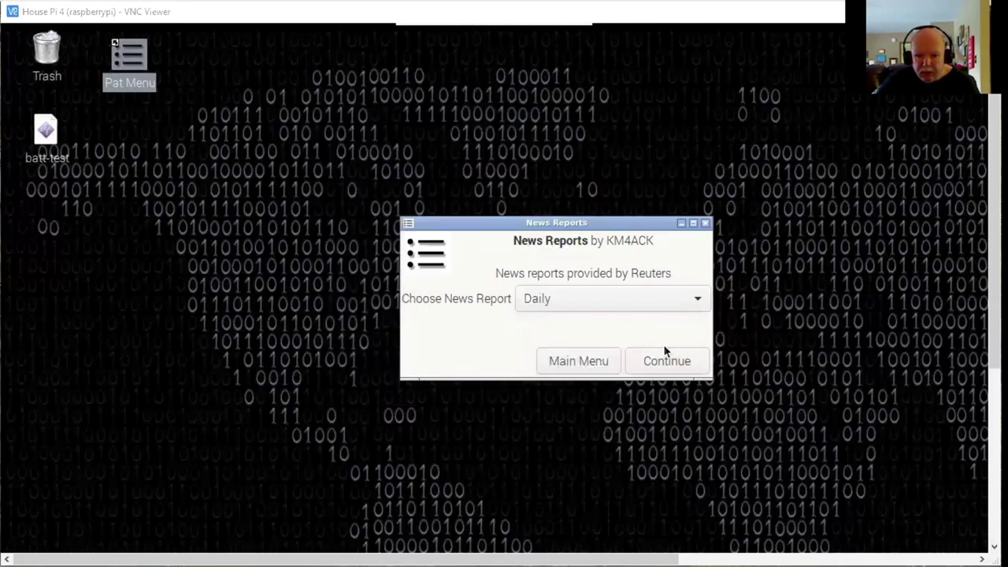
{"action": "left_click", "coordinate": [616, 383]}
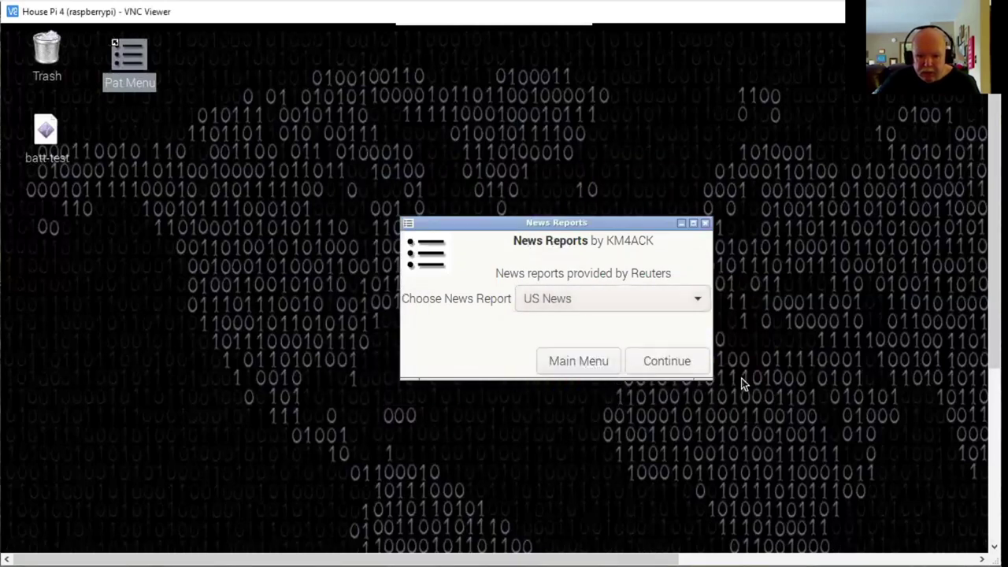
{"action": "left_click", "coordinate": [664, 370]}
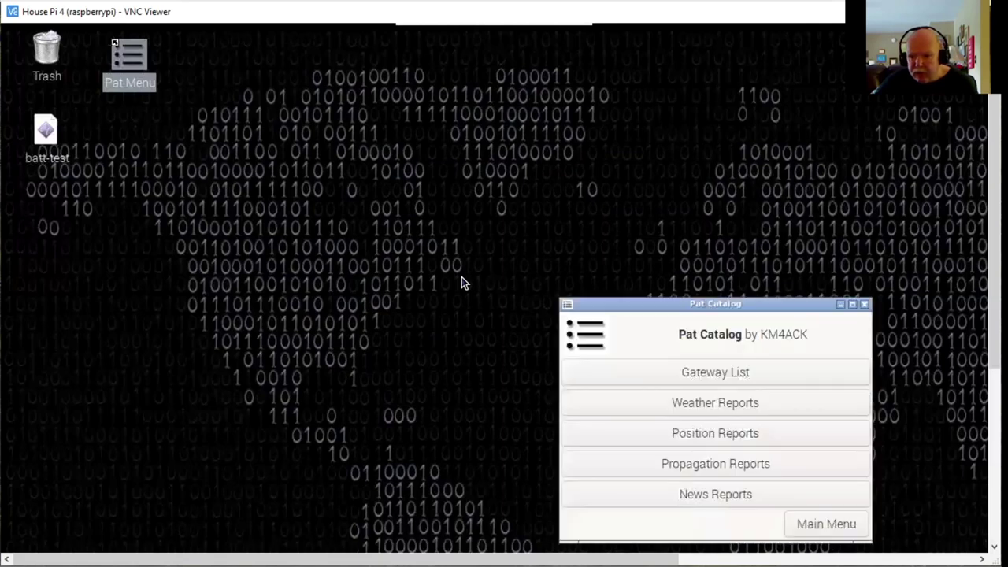
- Return from the Pat Catalog to the main Pat Menu and scale the remote desktop to fit the VNC window
{"action": "left_click_drag", "start_coordinate": [770, 309], "coordinate": [553, 124]}
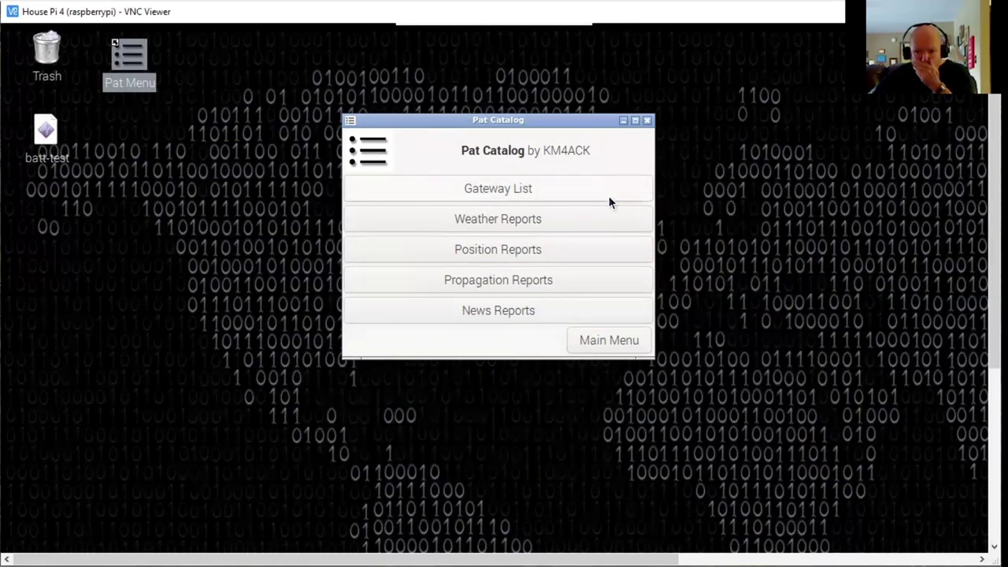
{"action": "left_click", "coordinate": [620, 341]}
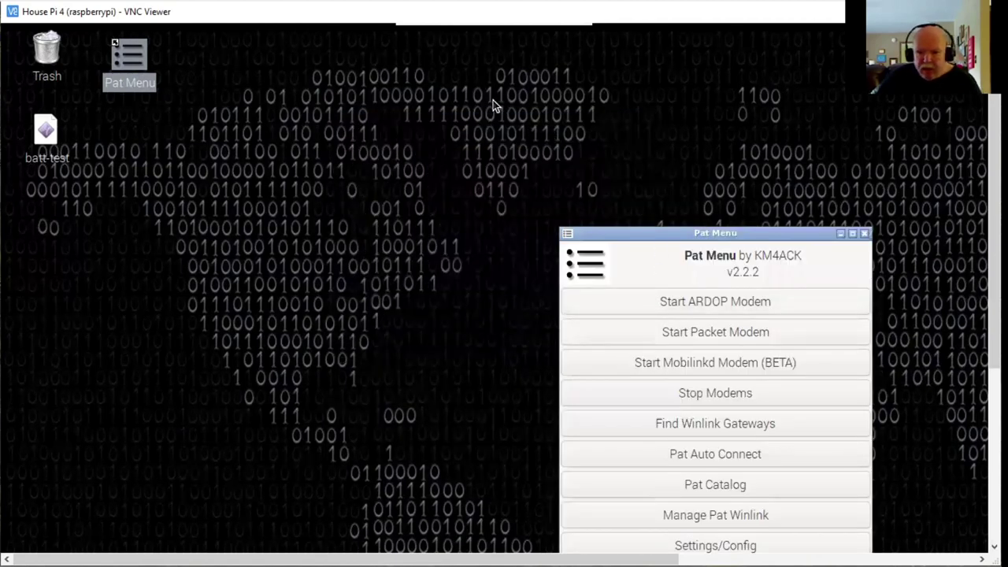
{"action": "mouse_move", "coordinate": [453, 32]}
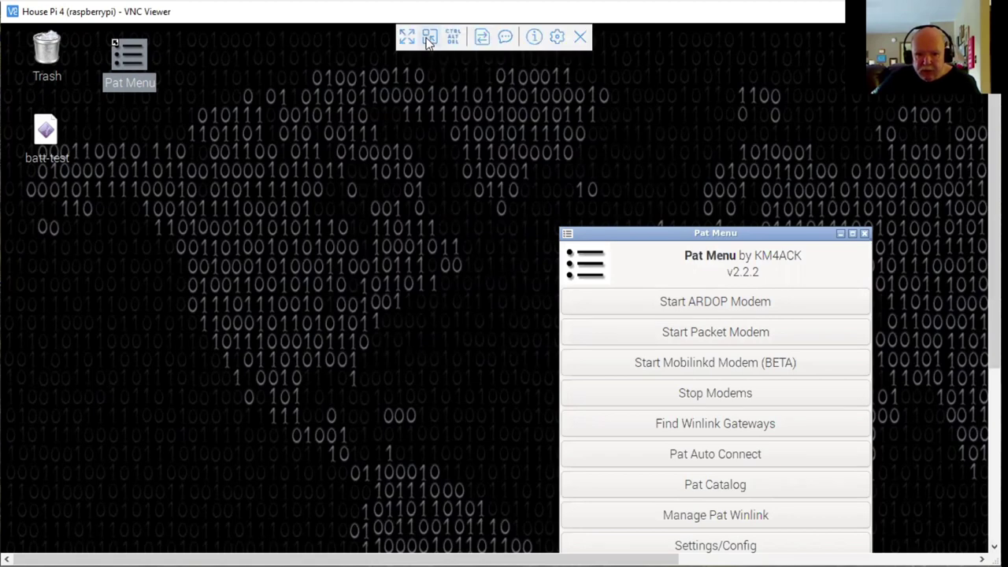
{"action": "left_click", "coordinate": [429, 36]}
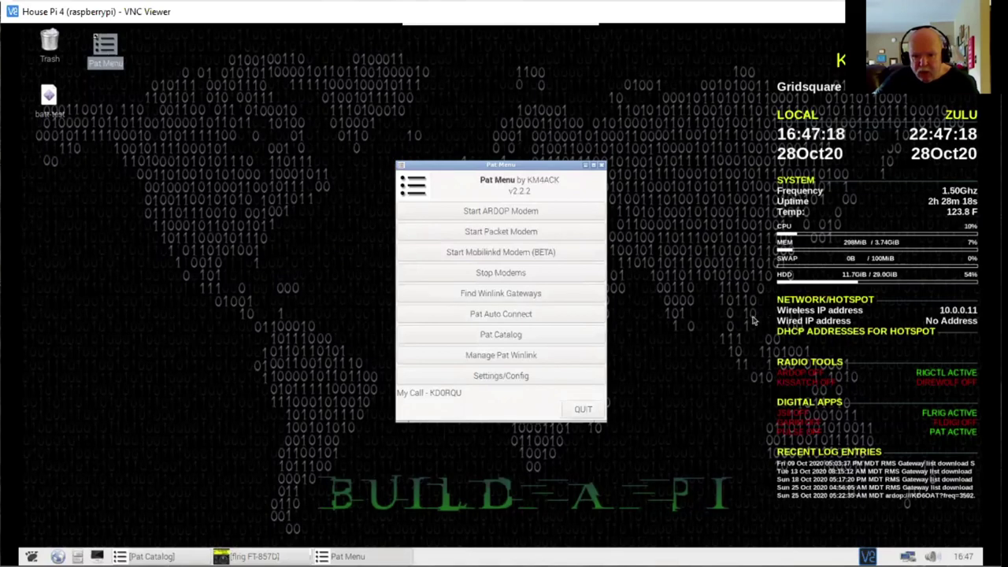
- Start the Packet modem, show the Outbox in the Pat mailbox and dismiss the modem start notice
{"action": "left_click", "coordinate": [505, 234]}
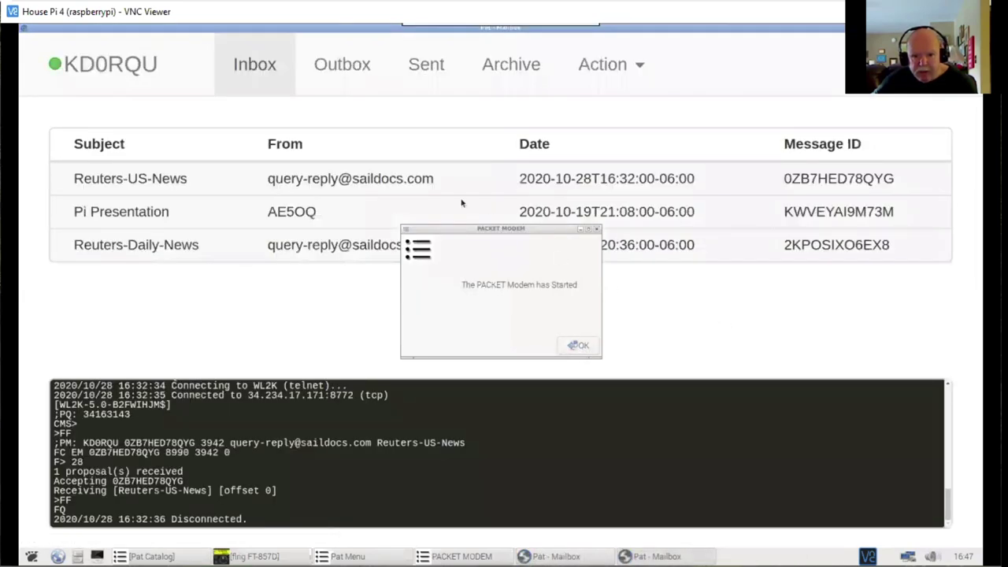
{"action": "left_click", "coordinate": [349, 64]}
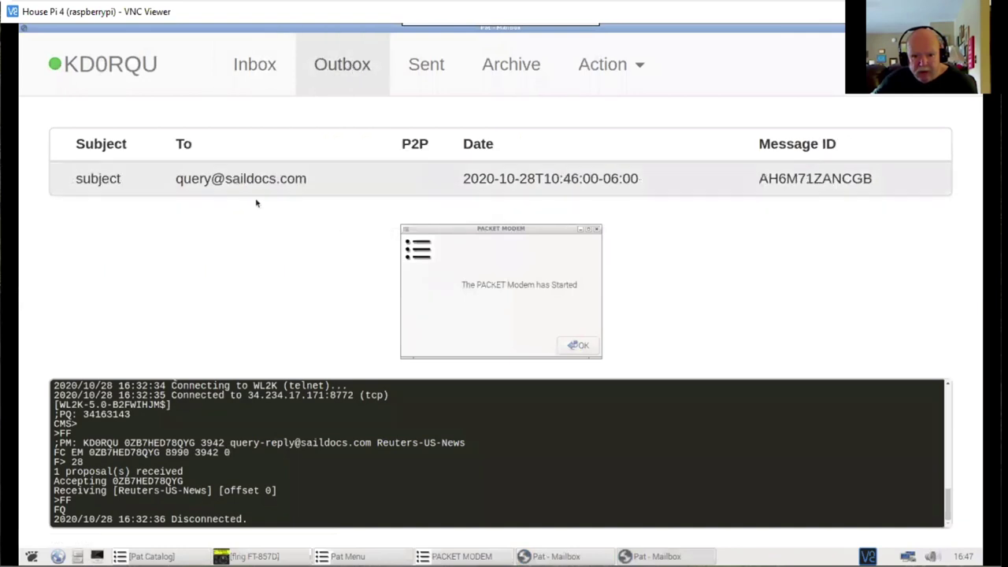
{"action": "left_click", "coordinate": [585, 347]}
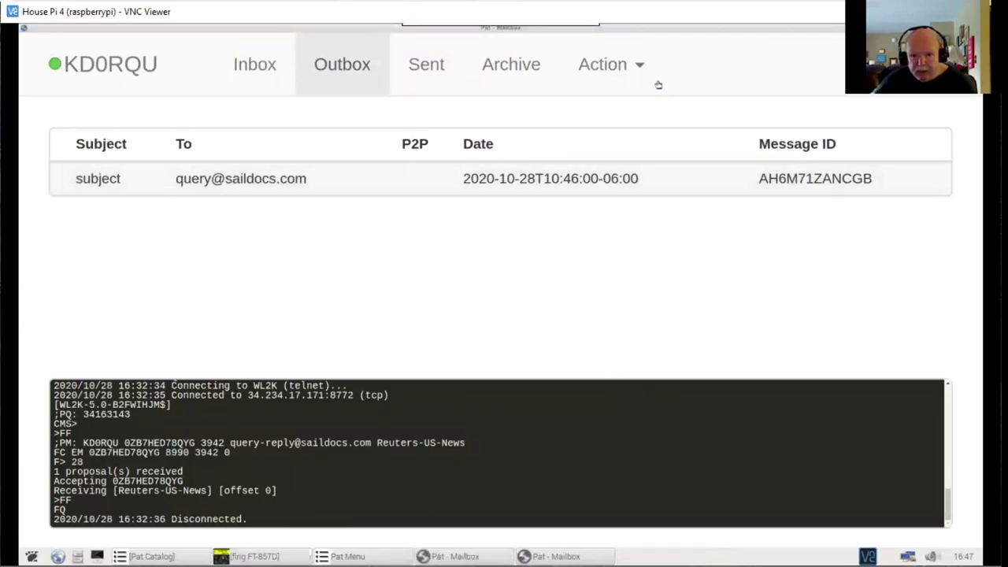
{"action": "left_click", "coordinate": [639, 65]}
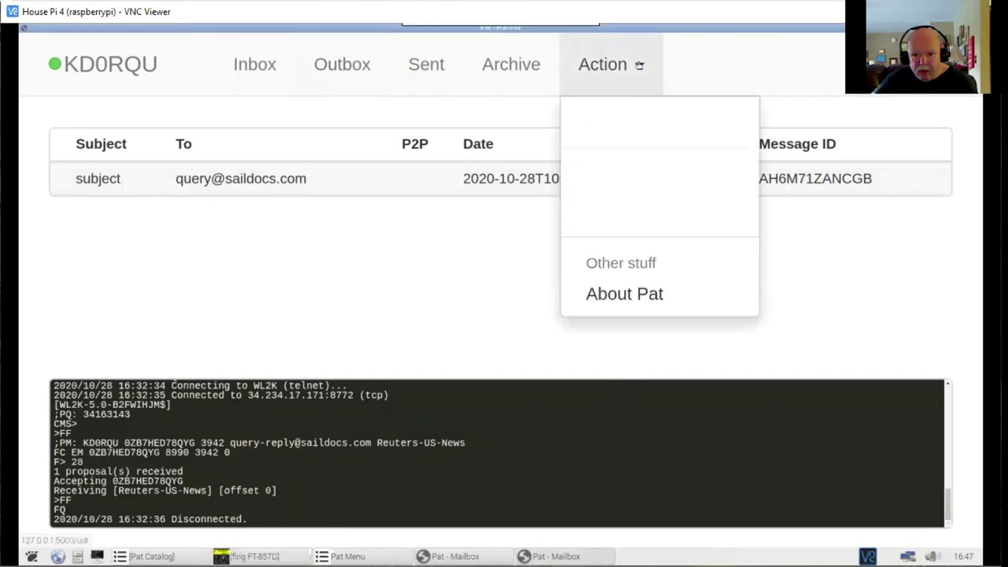
{"action": "left_click", "coordinate": [657, 121]}
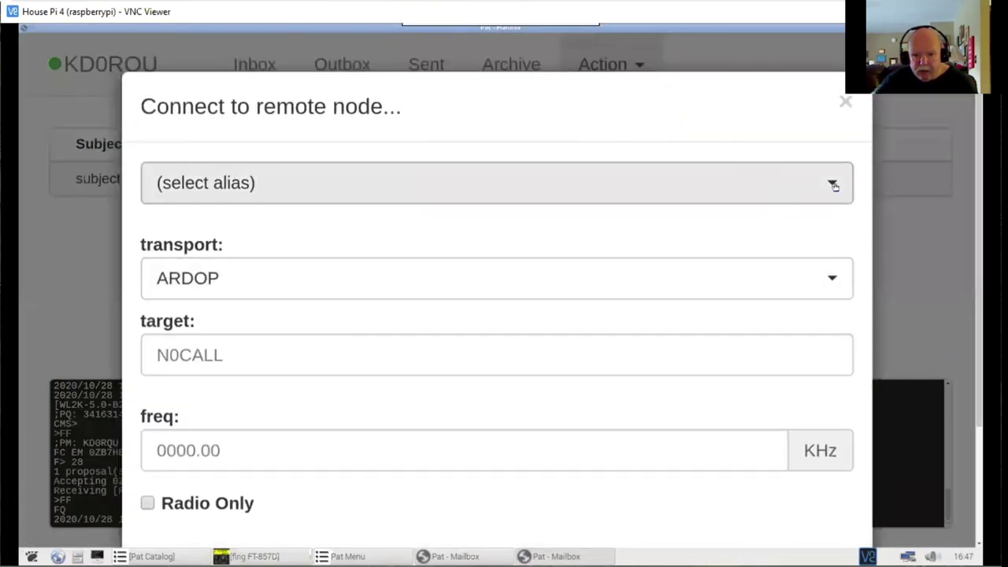
{"action": "left_click", "coordinate": [833, 189]}
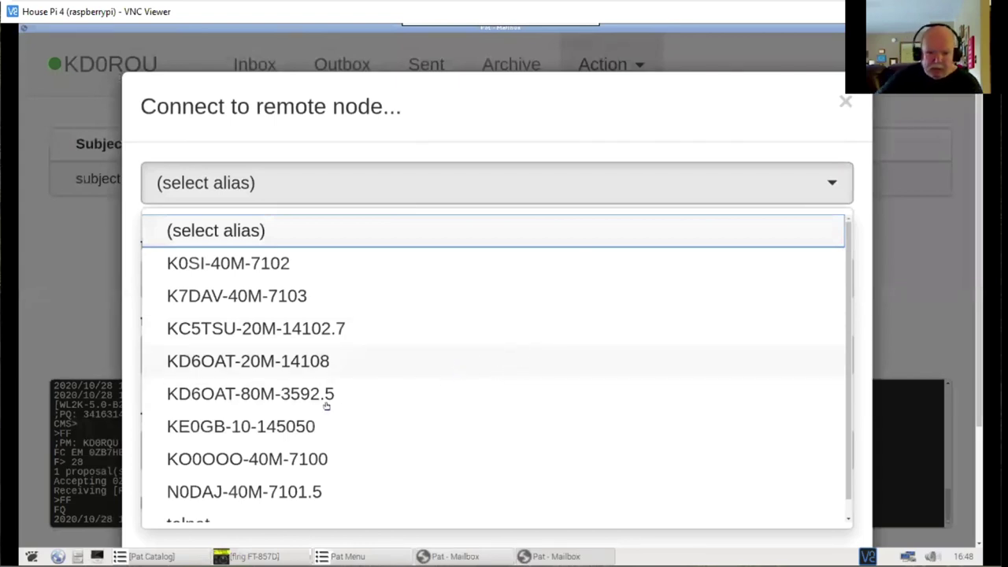
{"action": "left_click", "coordinate": [219, 430]}
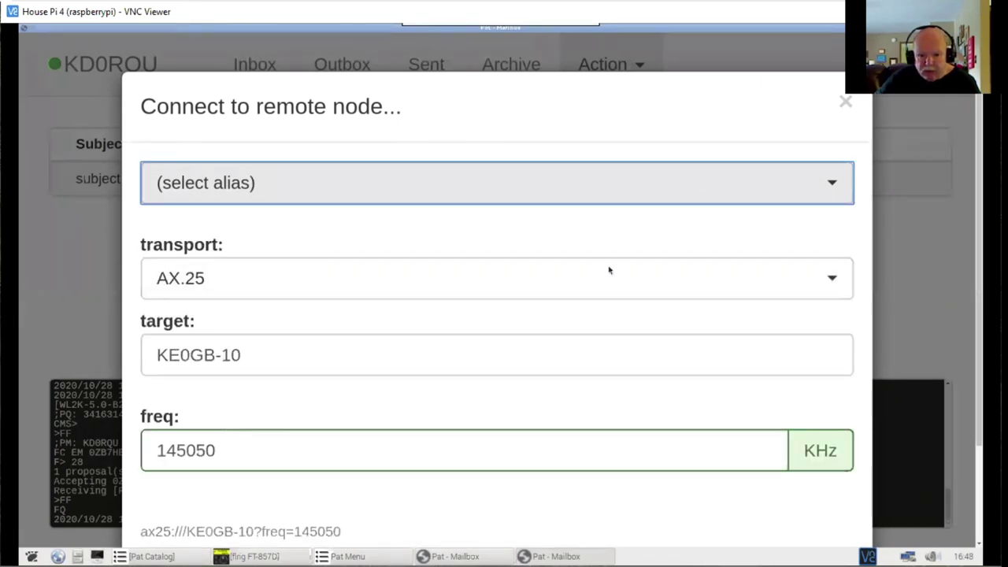
{"action": "left_click", "coordinate": [151, 249]}
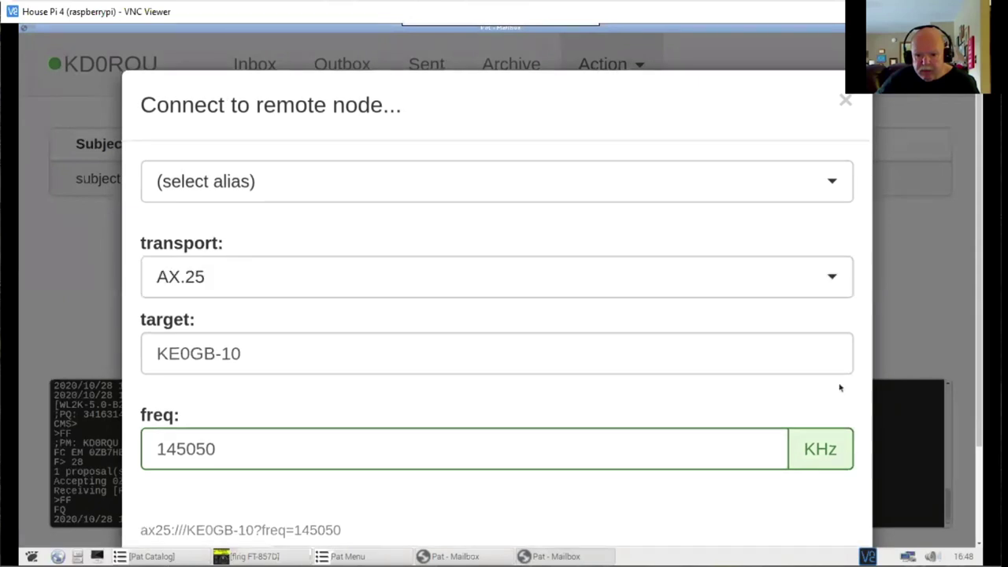
{"action": "scroll", "coordinate": [840, 387], "scroll_direction": "down", "scroll_amount": 2}
{"action": "left_click", "coordinate": [819, 469]}
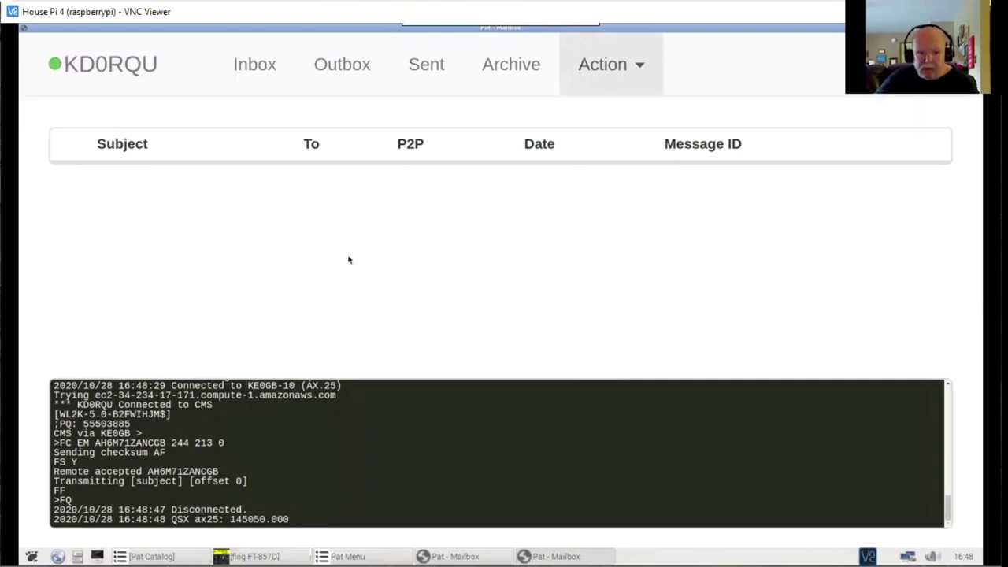
{"action": "left_click", "coordinate": [639, 66]}
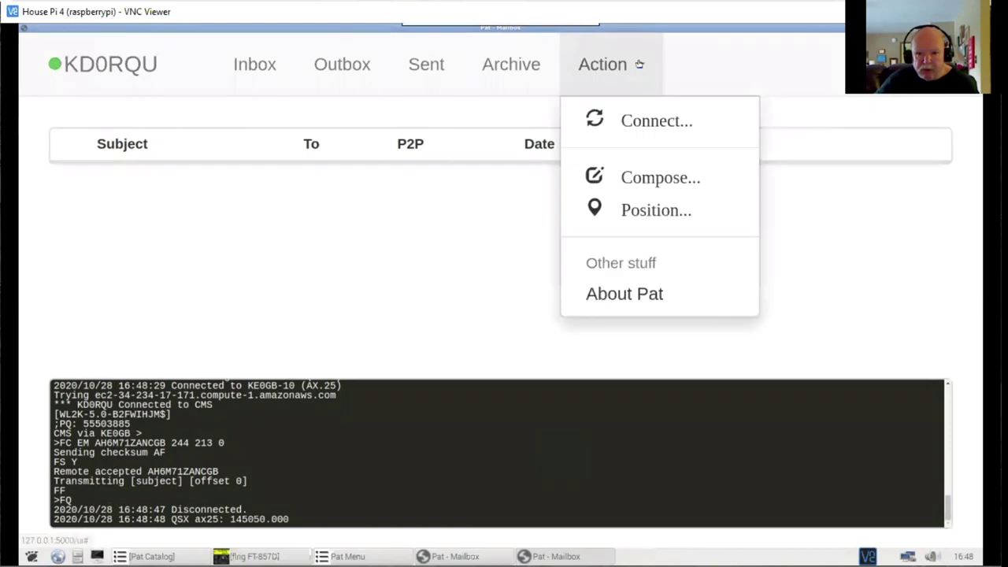
{"action": "left_click", "coordinate": [666, 126]}
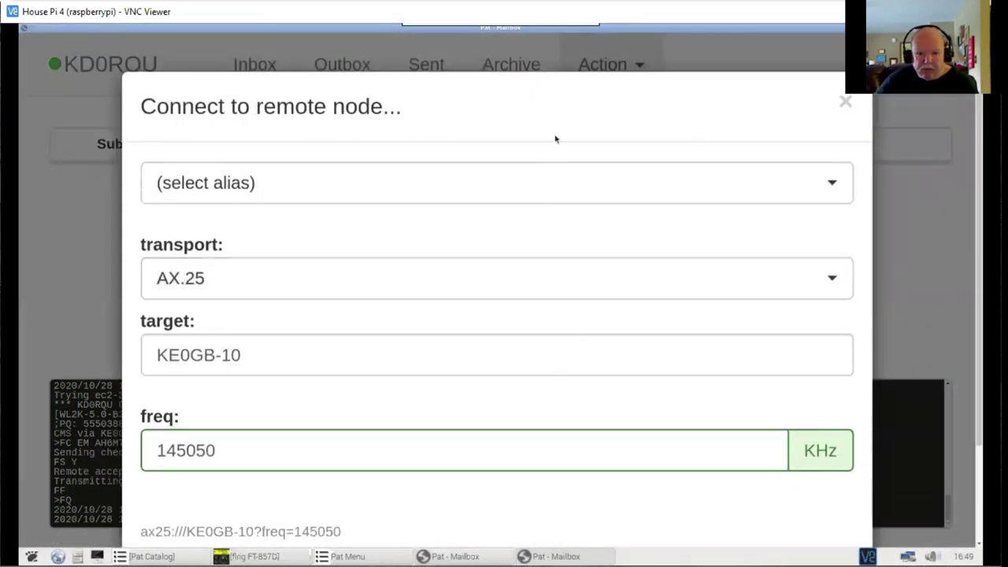
{"action": "key", "text": "Escape"}
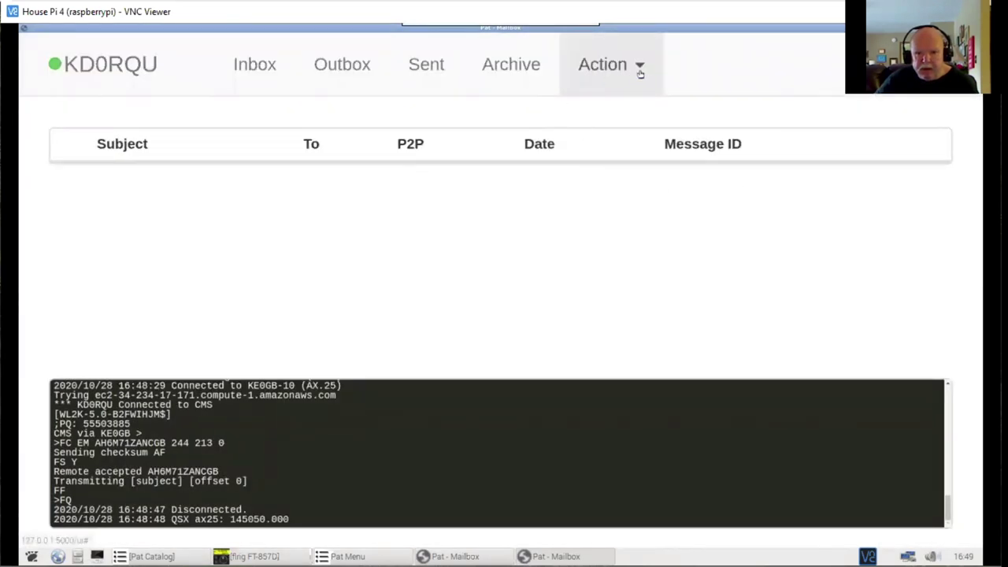
- Connect to the Winlink server with the telnet alias to fetch waiting messages
{"action": "left_click", "coordinate": [639, 70]}
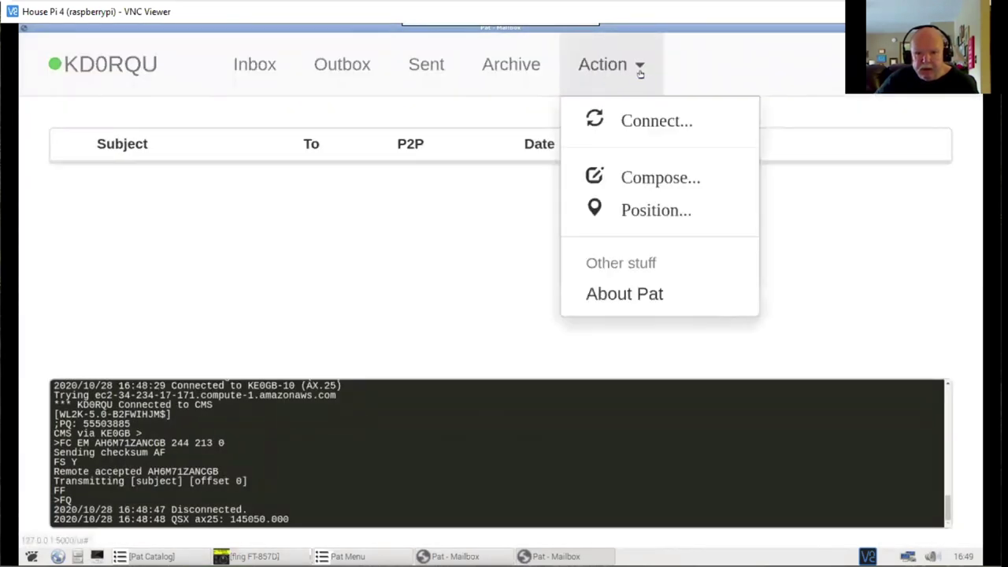
{"action": "left_click", "coordinate": [665, 126]}
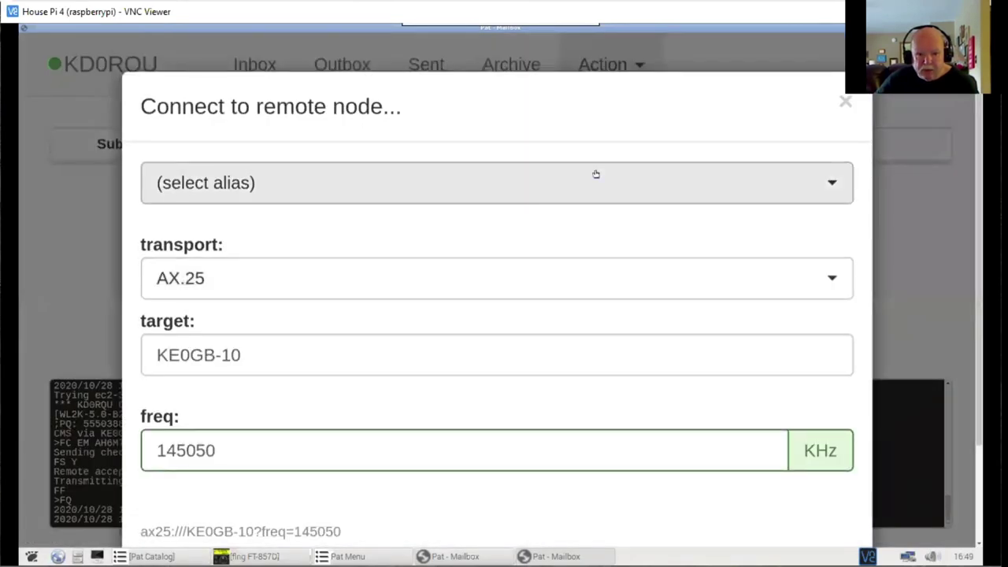
{"action": "left_click", "coordinate": [660, 186]}
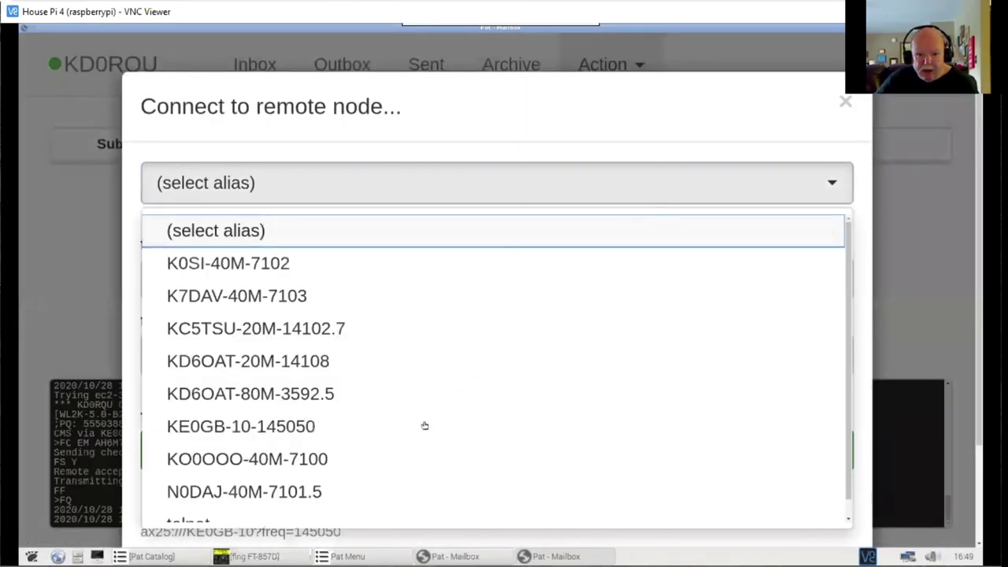
{"action": "scroll", "coordinate": [554, 427], "scroll_direction": "down", "scroll_amount": 1}
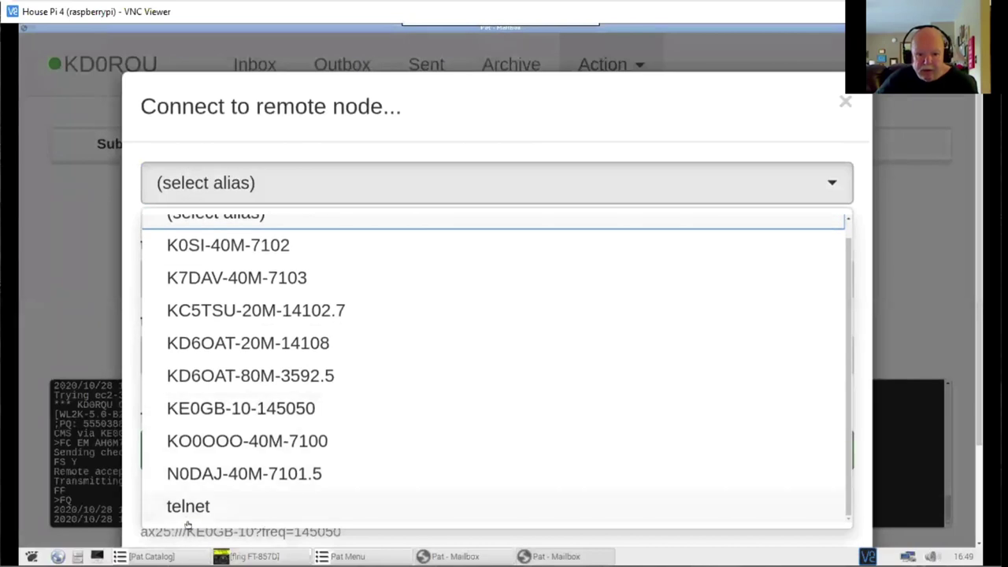
{"action": "left_click", "coordinate": [190, 508]}
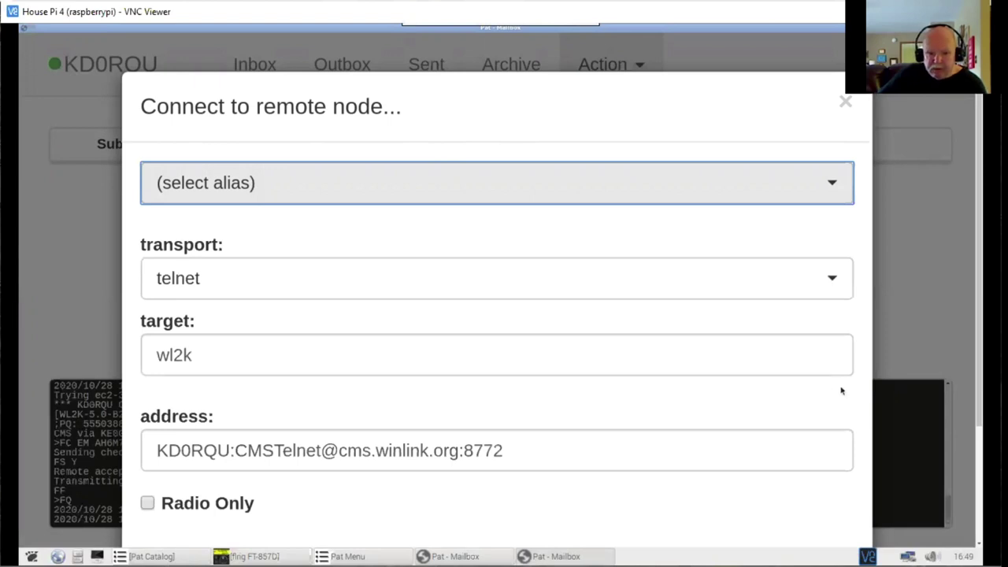
{"action": "scroll", "coordinate": [838, 412], "scroll_direction": "down", "scroll_amount": 3}
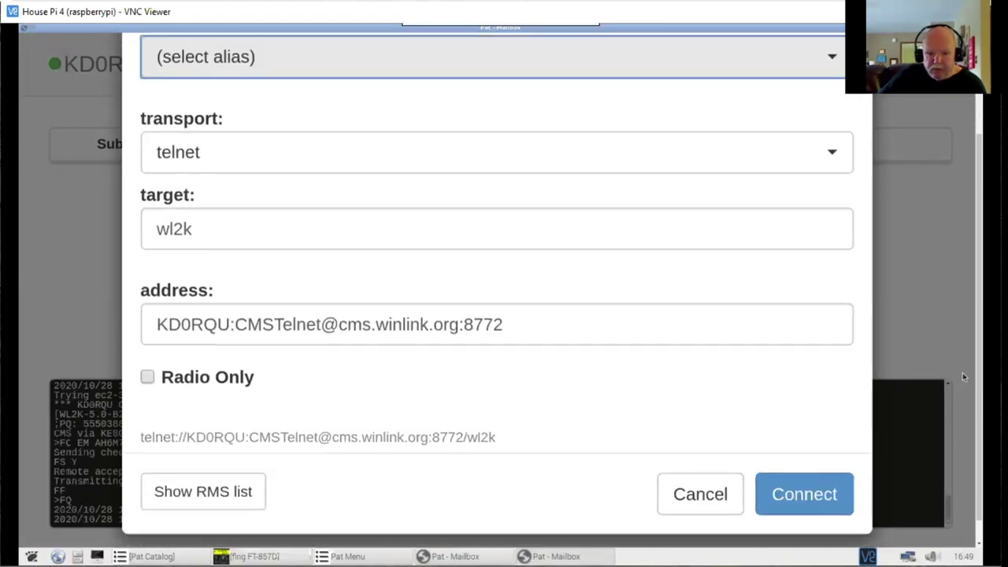
{"action": "left_click", "coordinate": [805, 499]}
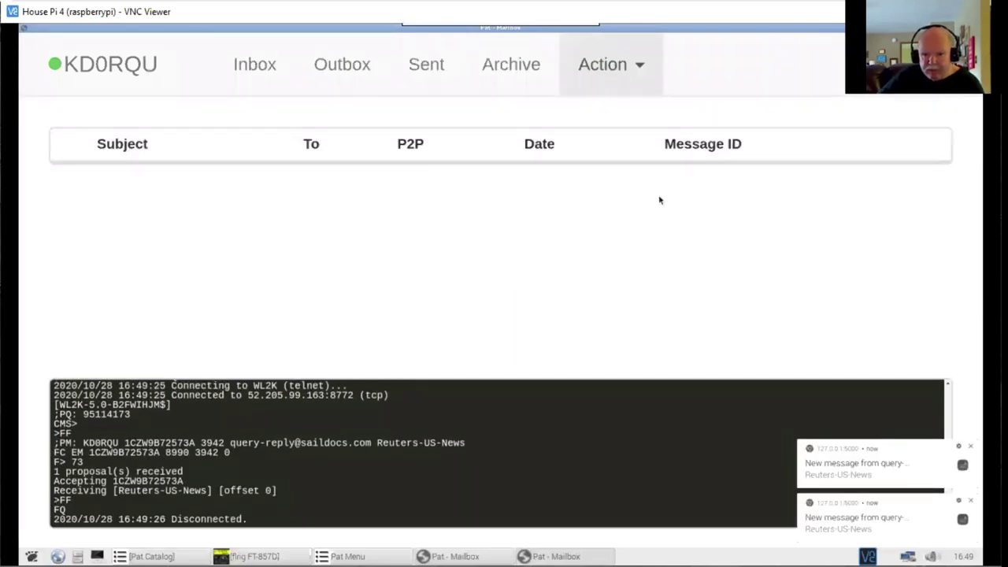
- Open the newest Reuters-US-News message in the Inbox, look through its text and remove it from the Inbox
{"action": "left_click", "coordinate": [258, 67]}
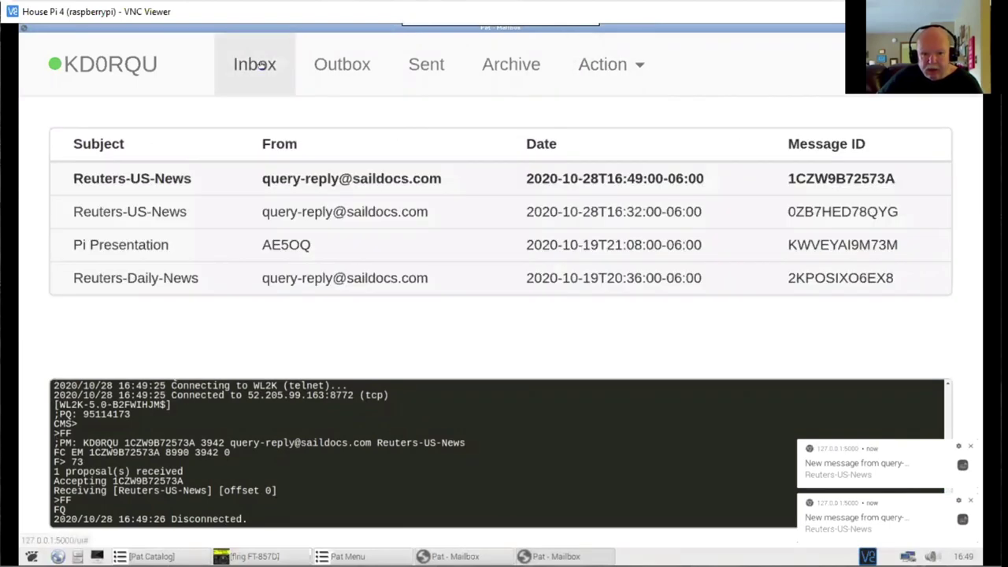
{"action": "left_click", "coordinate": [381, 181]}
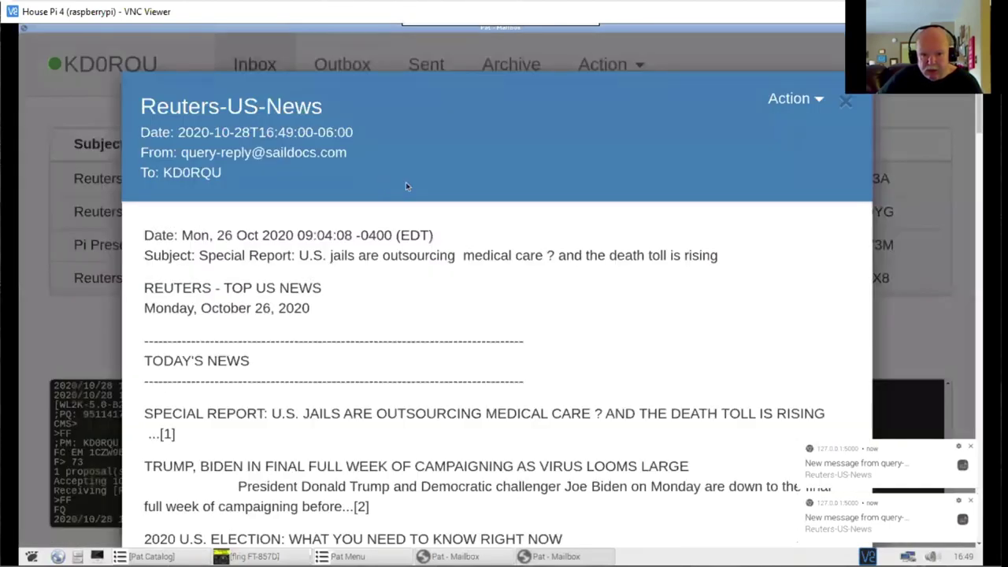
{"action": "scroll", "coordinate": [802, 285], "scroll_direction": "down", "scroll_amount": 2}
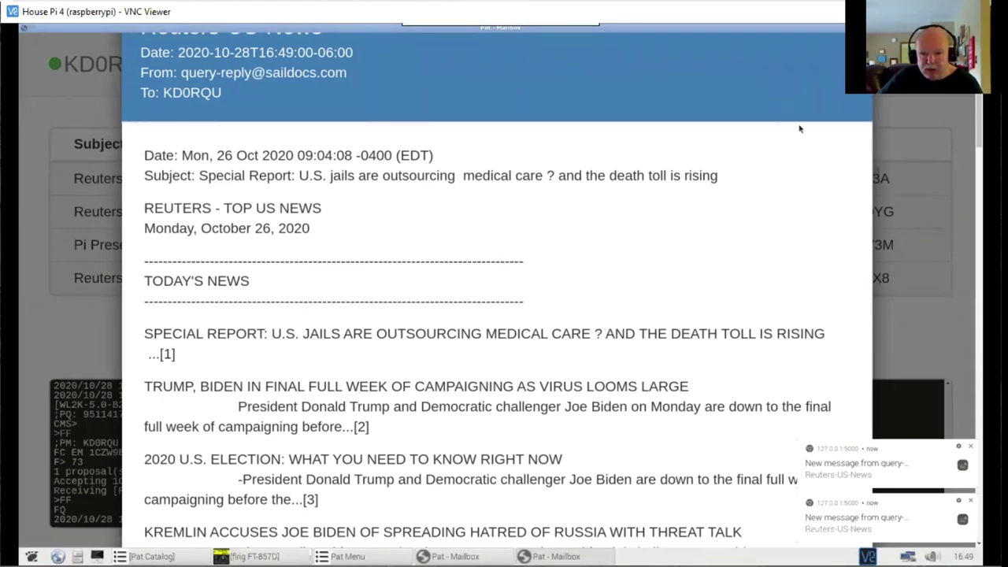
{"action": "scroll", "coordinate": [800, 129], "scroll_direction": "up", "scroll_amount": 2}
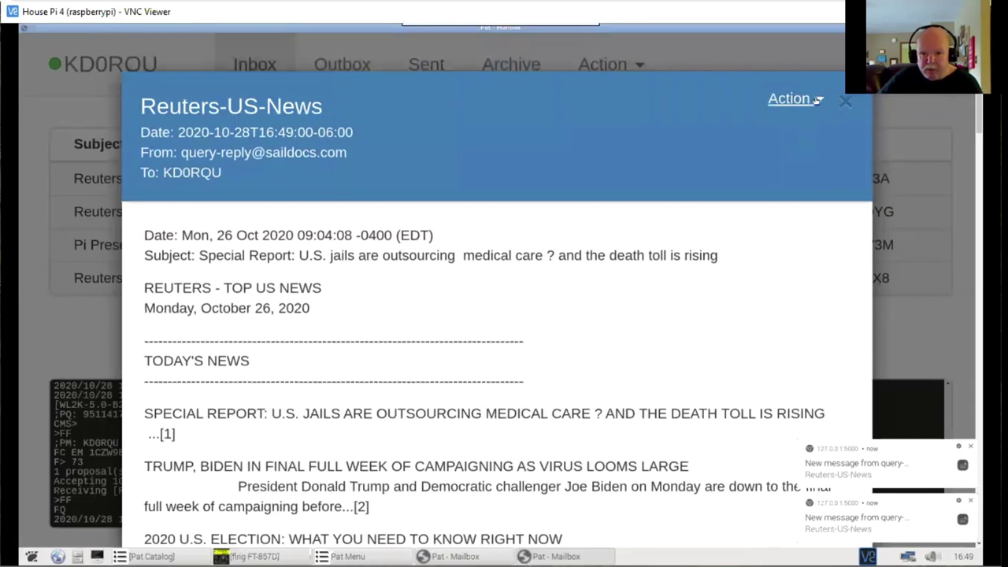
{"action": "left_click", "coordinate": [817, 99]}
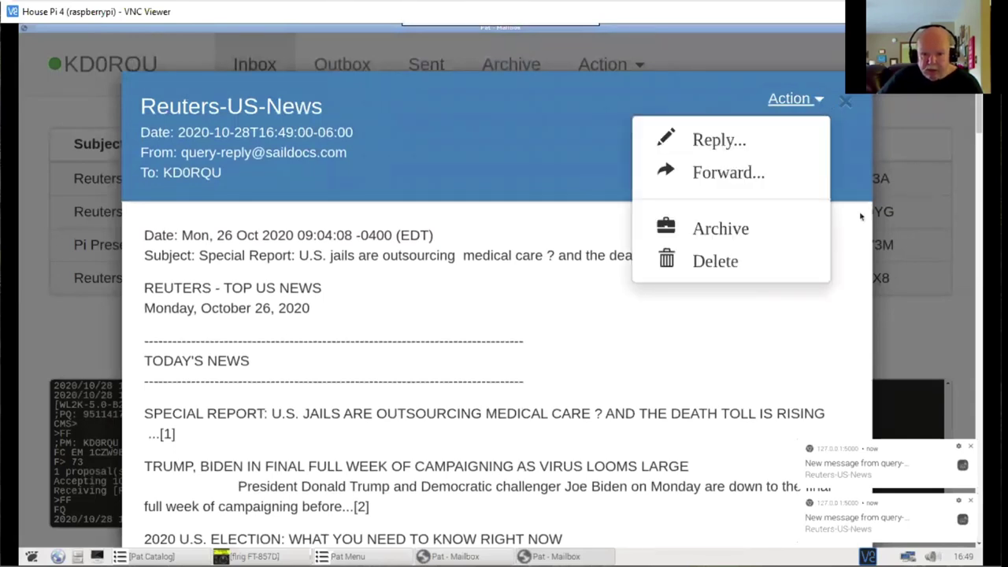
{"action": "left_click", "coordinate": [832, 248]}
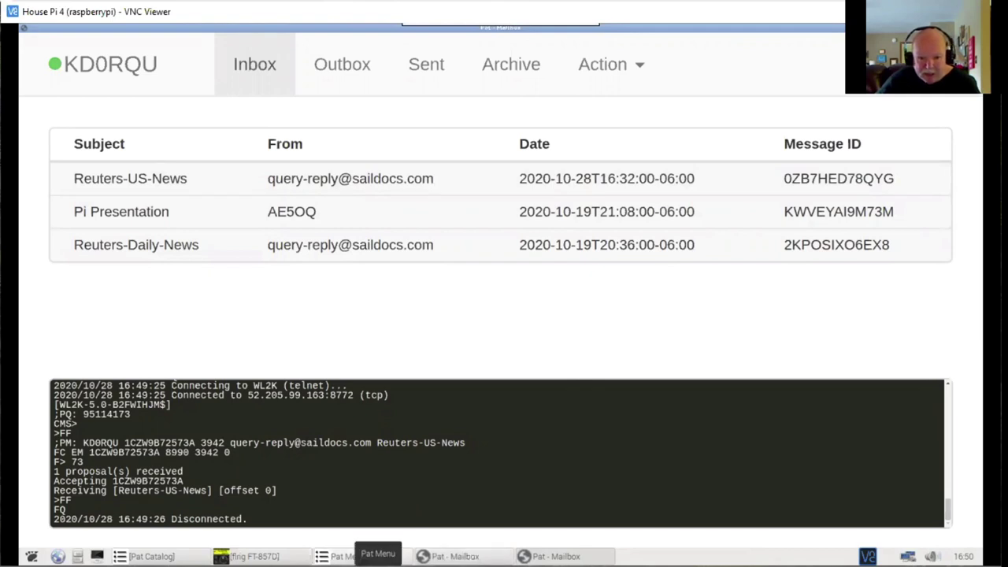
- Bring up Pat Menu, stop the running modems, close the menu and dismiss the modem stop notice
{"action": "left_click", "coordinate": [346, 556]}
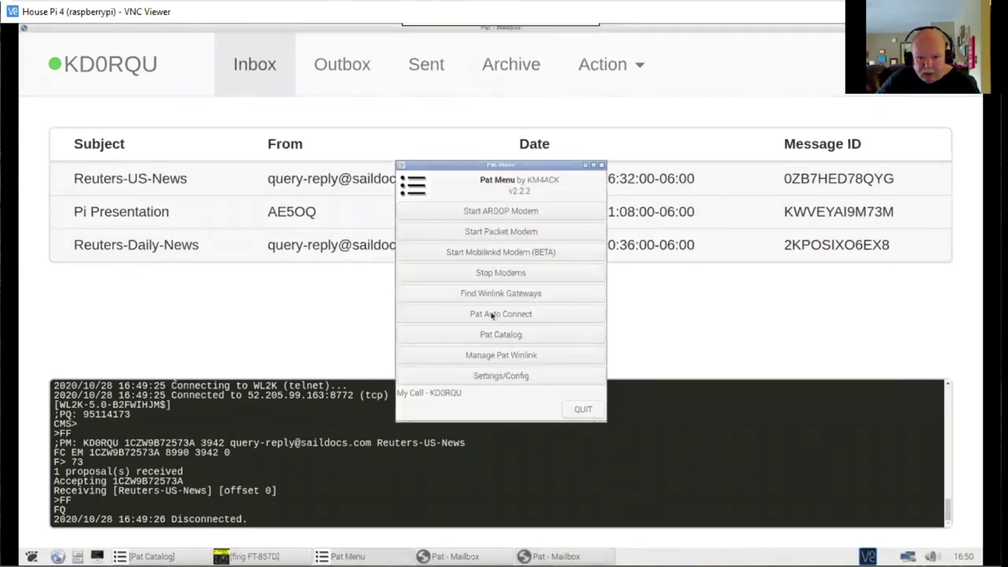
{"action": "left_click", "coordinate": [492, 272]}
{"action": "left_click", "coordinate": [594, 415]}
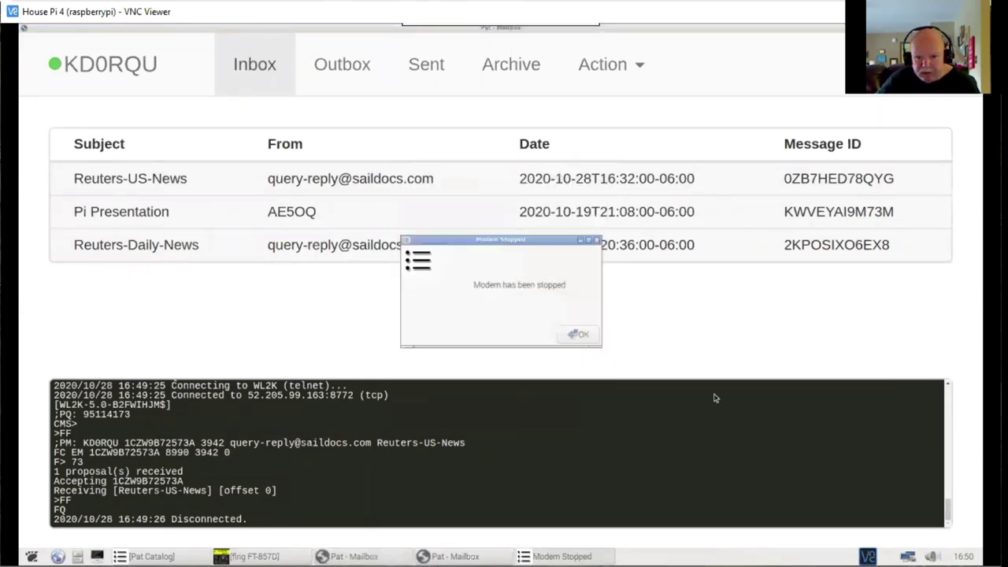
{"action": "left_click", "coordinate": [582, 335]}
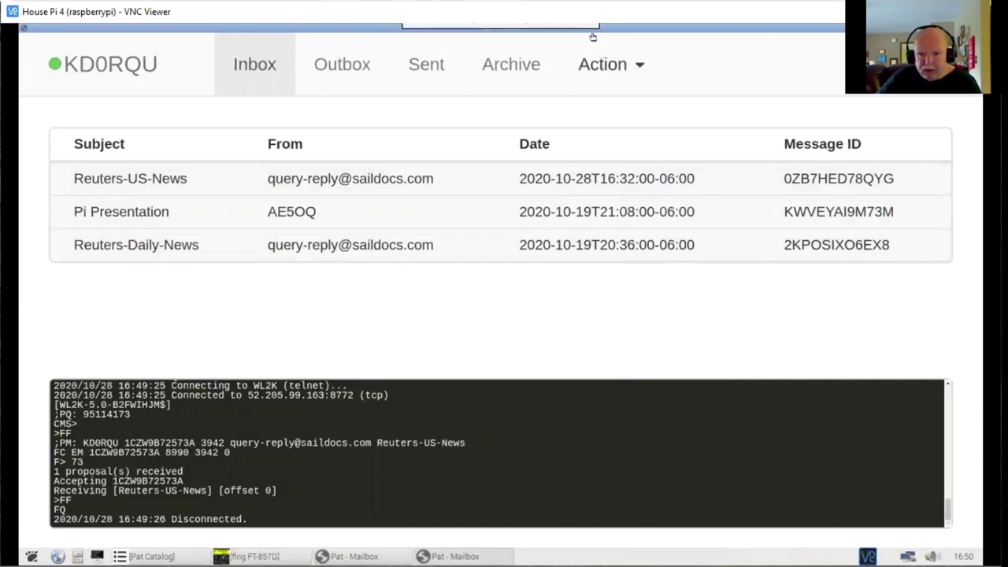
{"action": "mouse_move", "coordinate": [583, 31]}
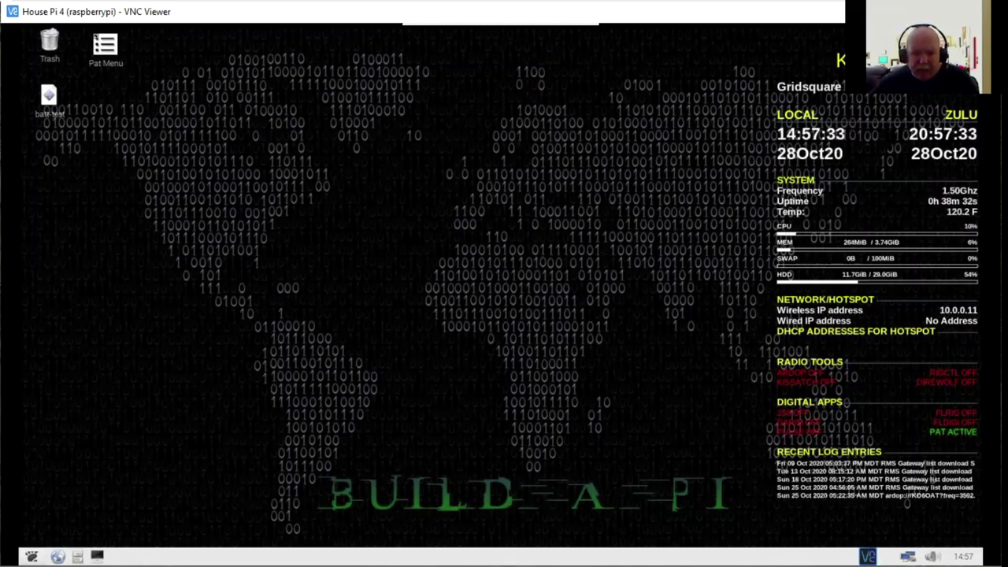
- Launch flmsg from the Hamradio group of installed programs
{"action": "left_click", "coordinate": [32, 556]}
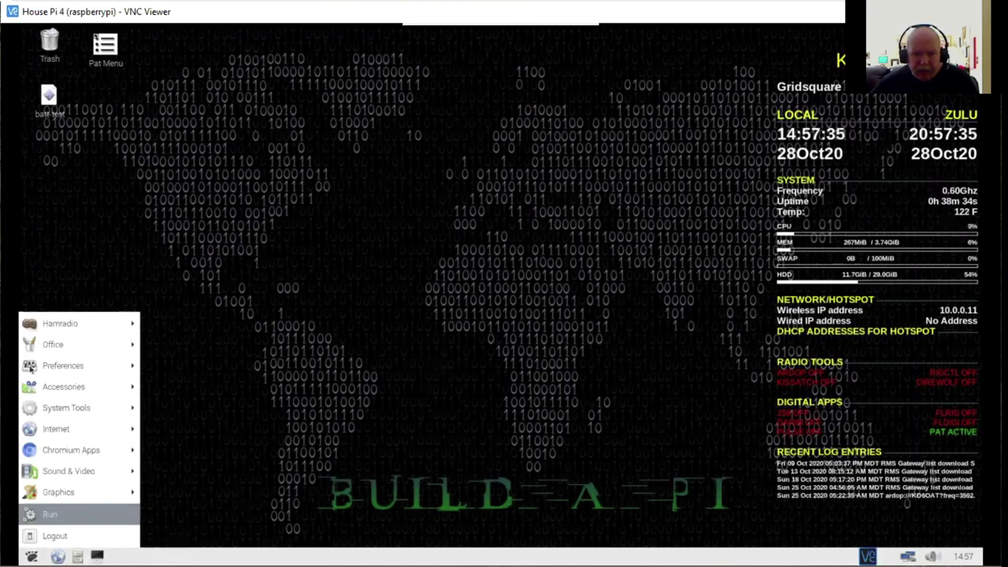
{"action": "mouse_move", "coordinate": [33, 363]}
{"action": "mouse_move", "coordinate": [50, 324]}
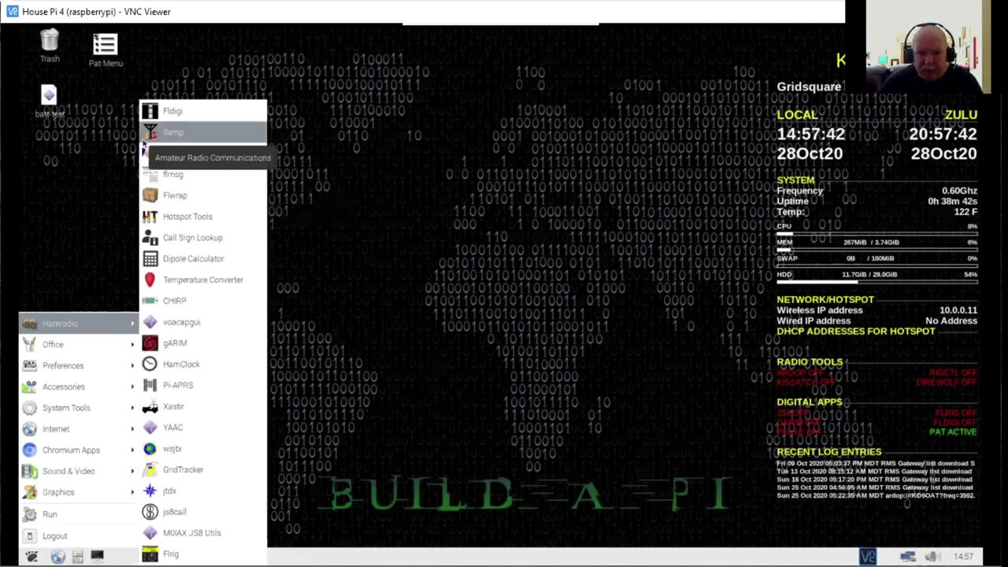
{"action": "left_click", "coordinate": [183, 175]}
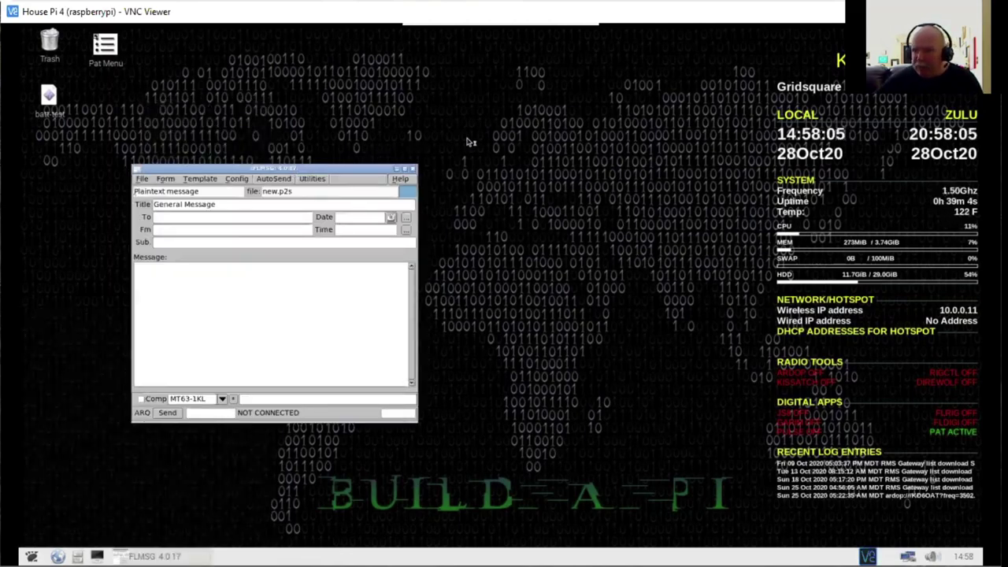
- Show the message form types offered in flmsg, from Drag-n-Drop to Weather
{"action": "left_click", "coordinate": [166, 177]}
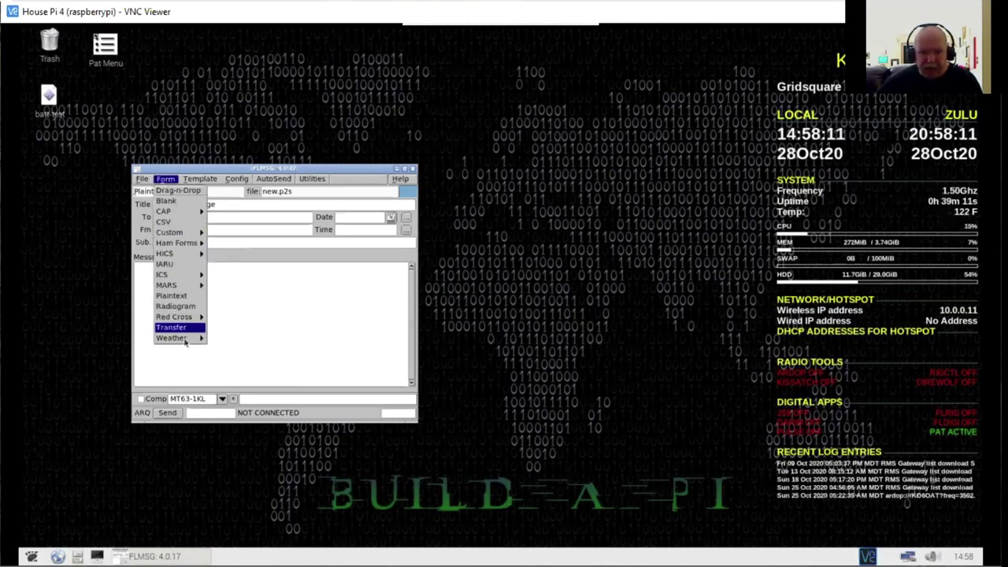
{"action": "mouse_move", "coordinate": [185, 340]}
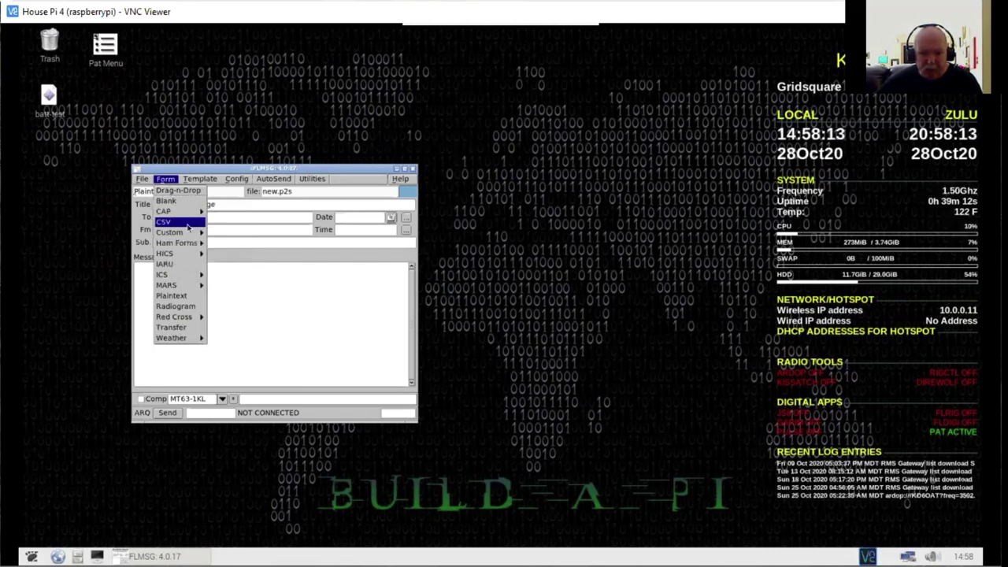
{"action": "mouse_move", "coordinate": [169, 233]}
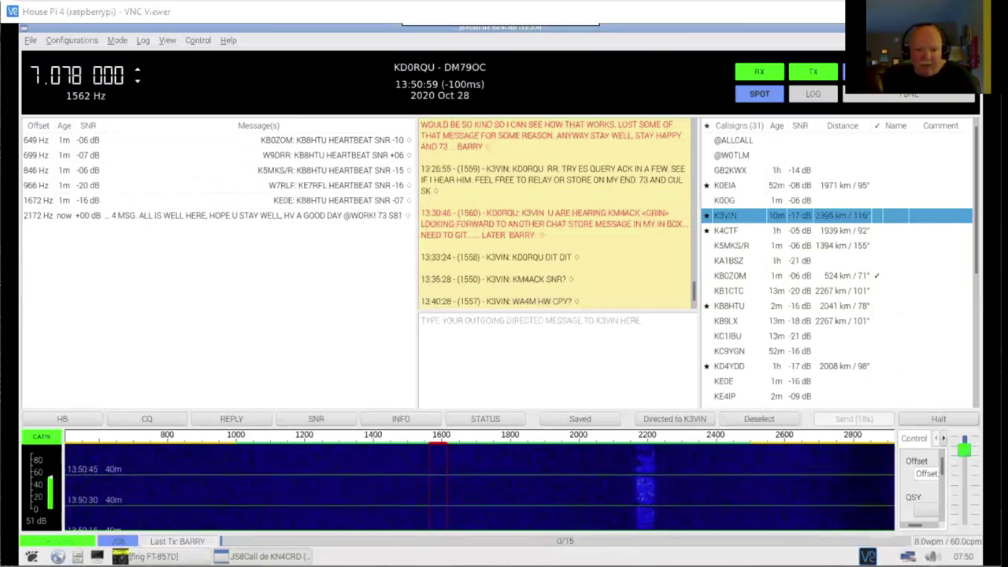
- In JS8Call, review the preset band frequencies, the JS8 speed modes and the decoder sensitivity options without changing them
{"action": "left_click", "coordinate": [67, 78]}
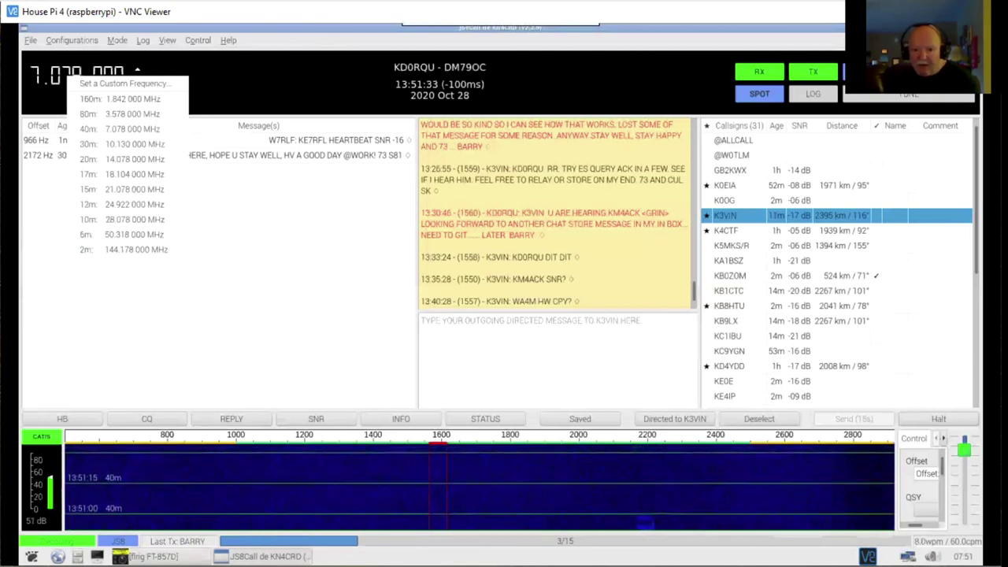
{"action": "key", "text": "Escape"}
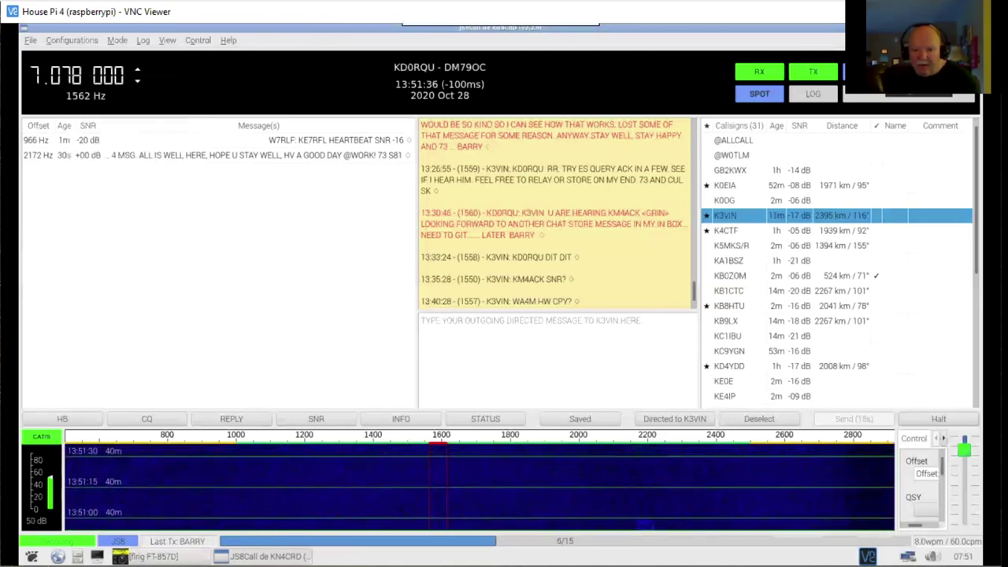
{"action": "left_click", "coordinate": [867, 71]}
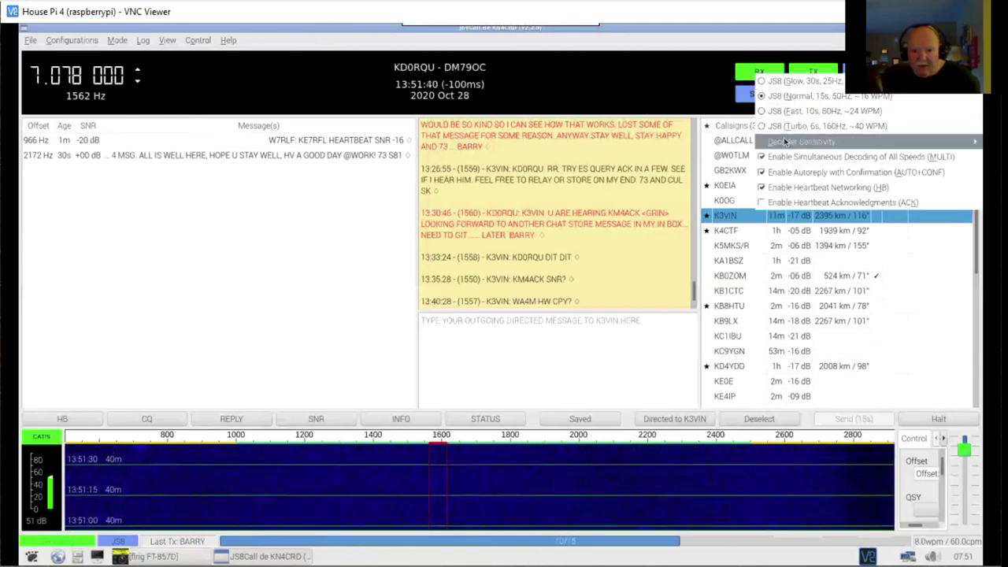
{"action": "mouse_move", "coordinate": [784, 141]}
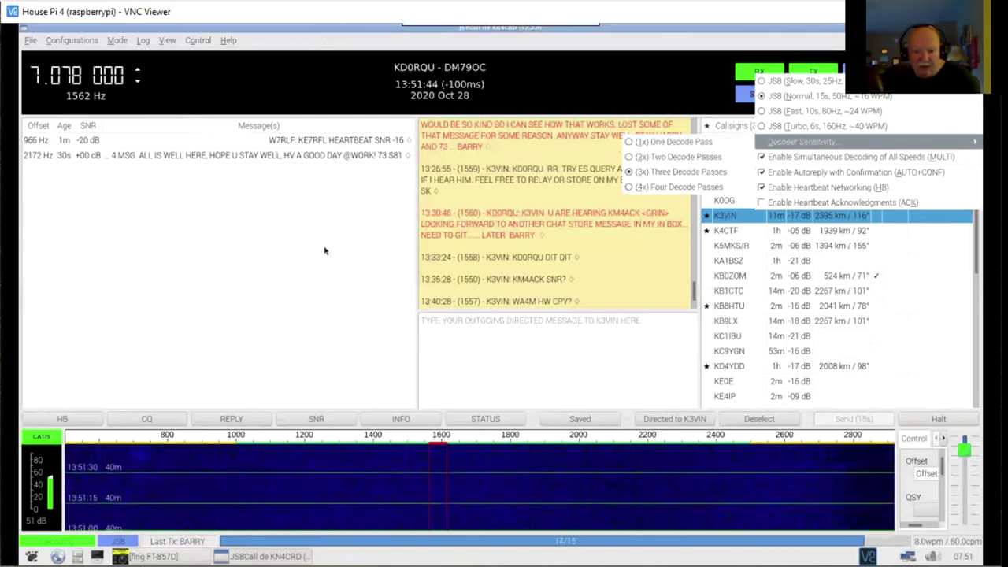
{"action": "left_click", "coordinate": [302, 269]}
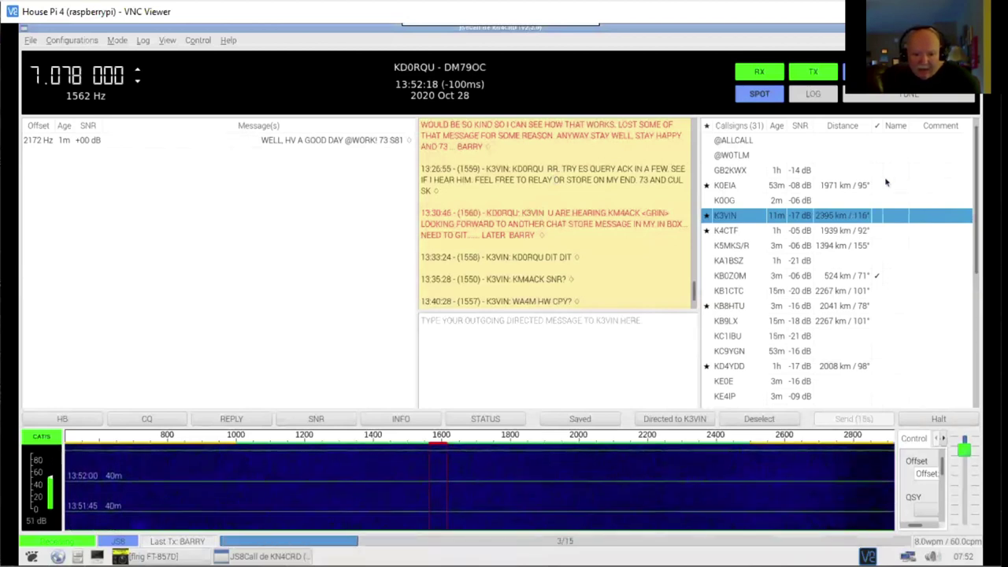
- Turn on the repeating JS8Call heartbeat and send one heartbeat immediately
{"action": "left_click", "coordinate": [62, 420]}
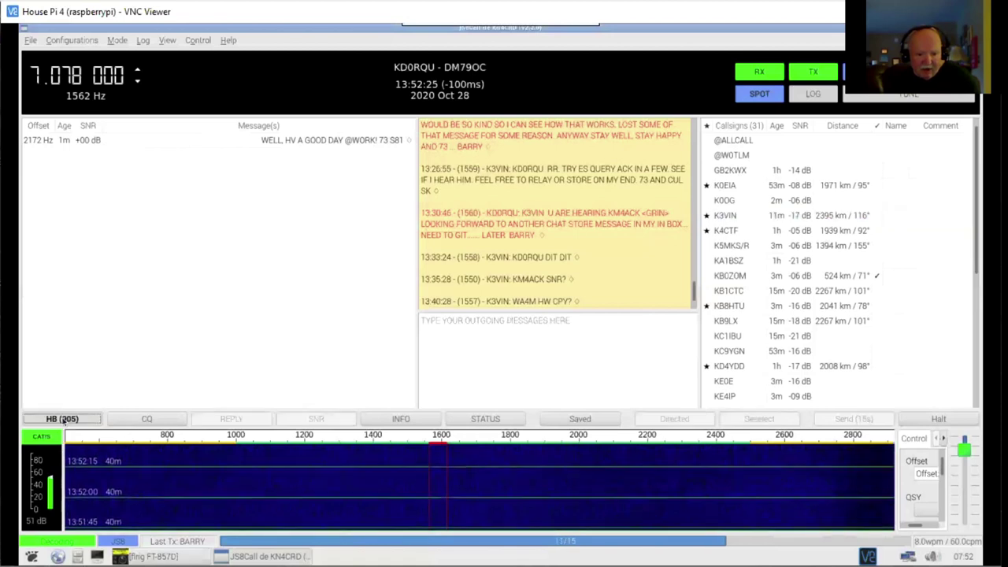
{"action": "right_click", "coordinate": [87, 419]}
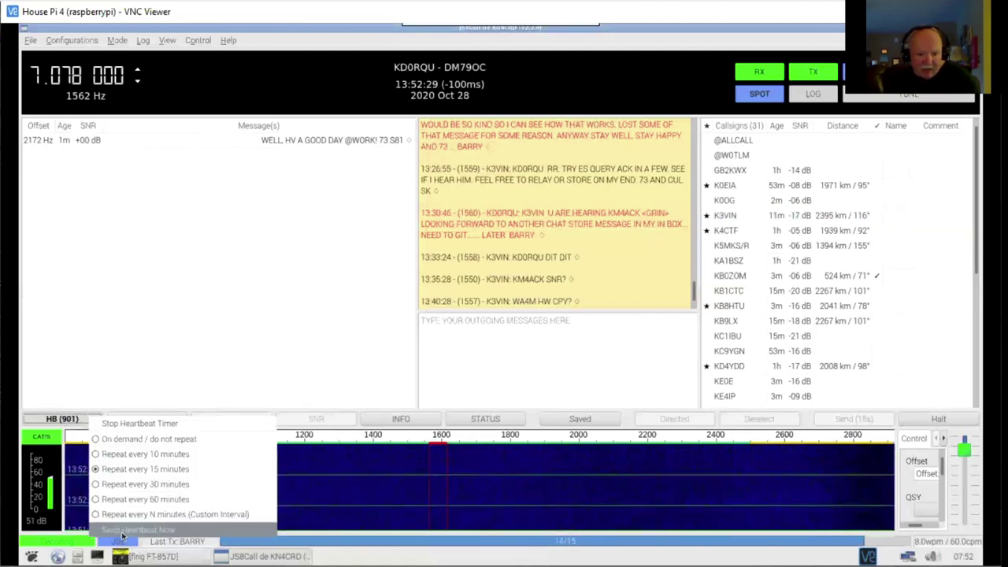
{"action": "left_click", "coordinate": [121, 531]}
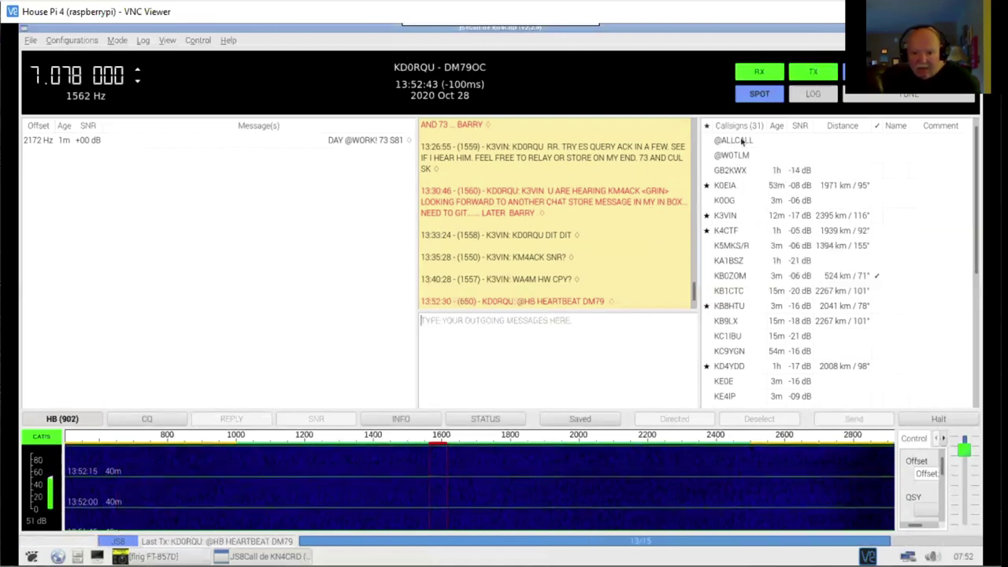
{"action": "right_click", "coordinate": [743, 141]}
{"action": "mouse_move", "coordinate": [783, 176]}
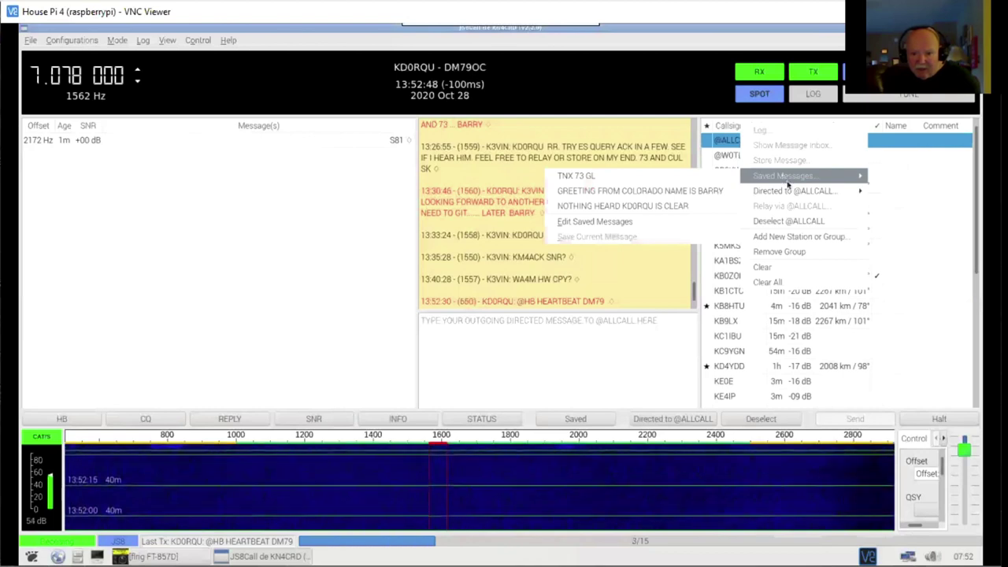
{"action": "mouse_move", "coordinate": [791, 193]}
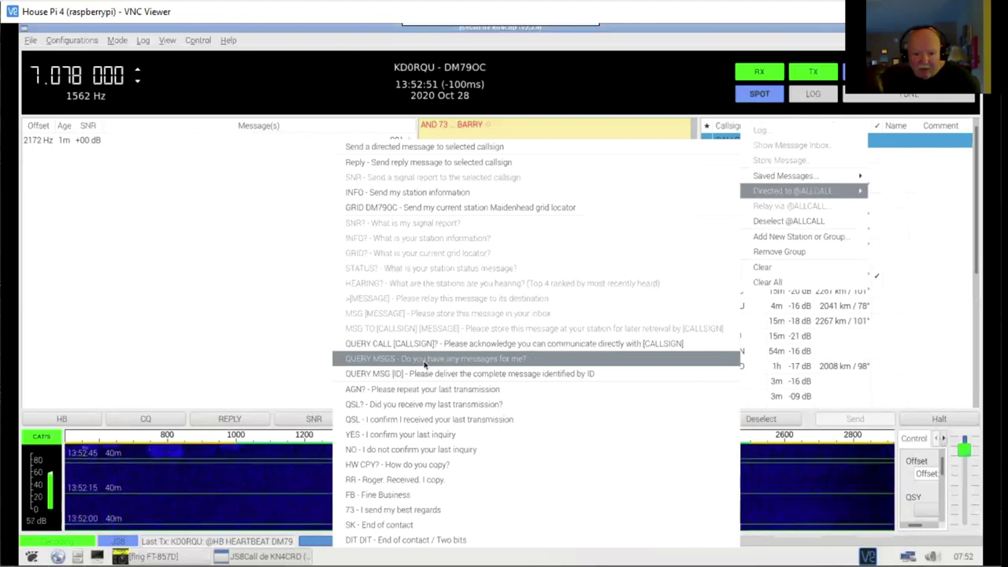
{"action": "key", "text": "Escape"}
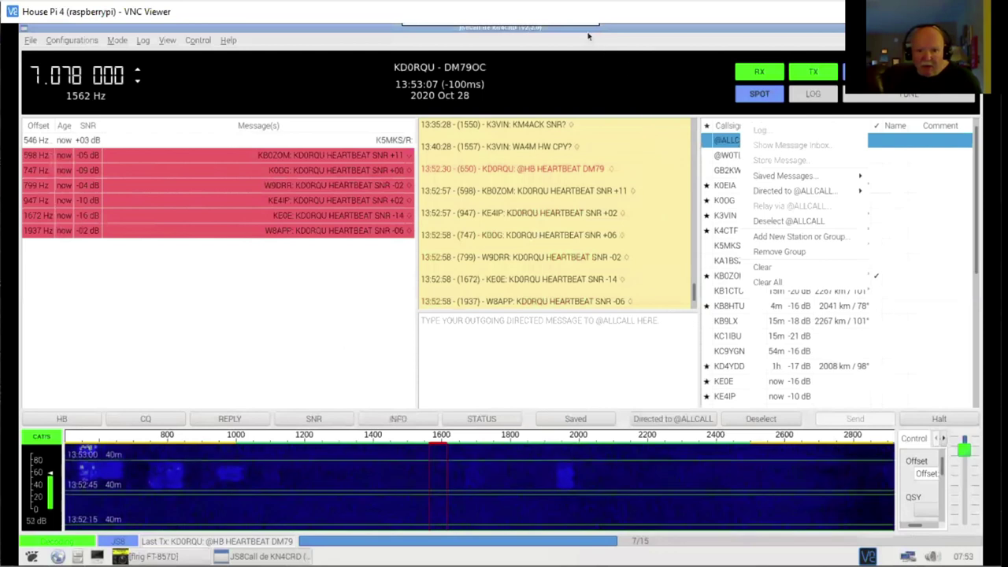
{"action": "mouse_move", "coordinate": [588, 36]}
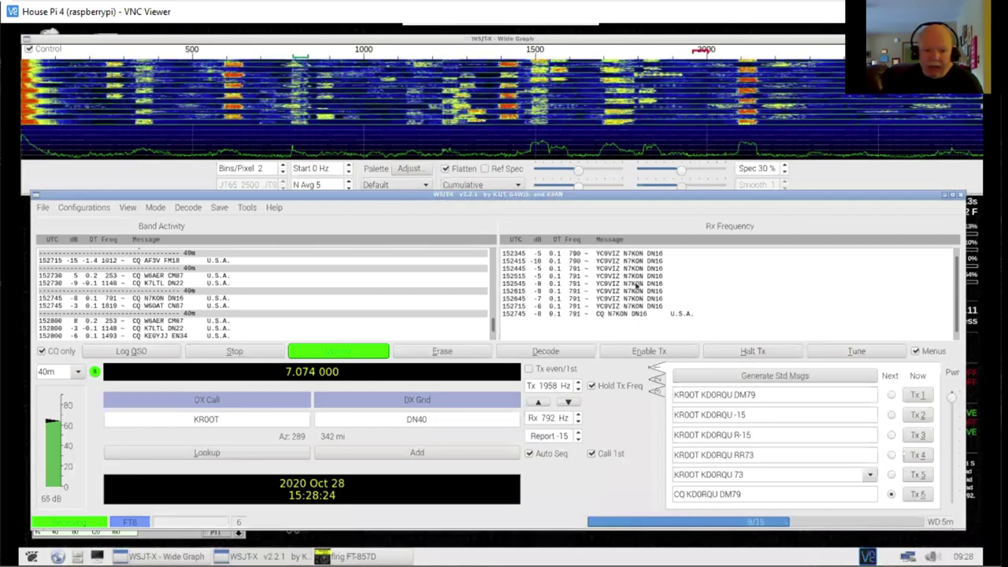
- In WSJT-X, review the available operating modes and the help topics, keeping FT8 as the mode
{"action": "left_click", "coordinate": [153, 209]}
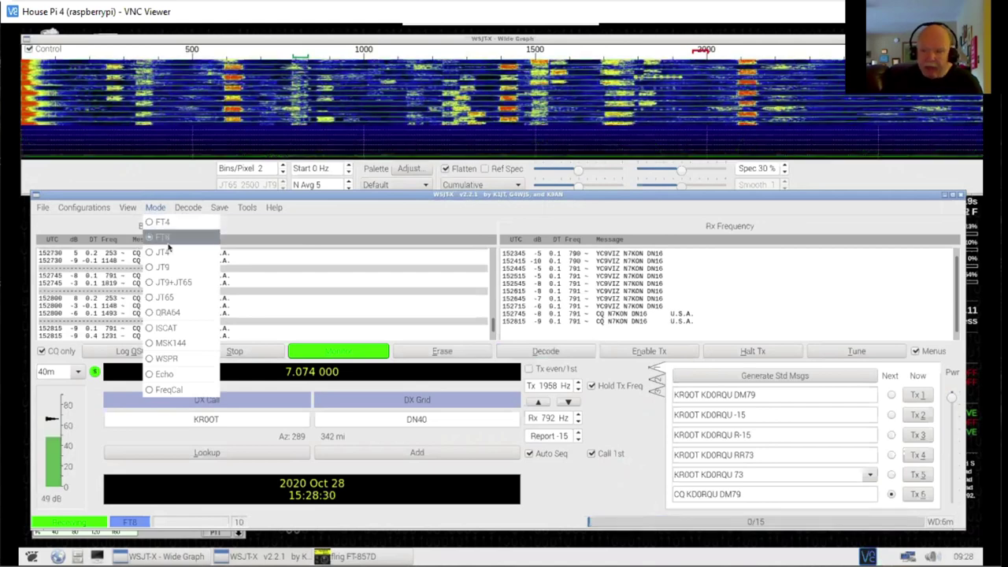
{"action": "left_click", "coordinate": [167, 245]}
{"action": "left_click", "coordinate": [274, 207]}
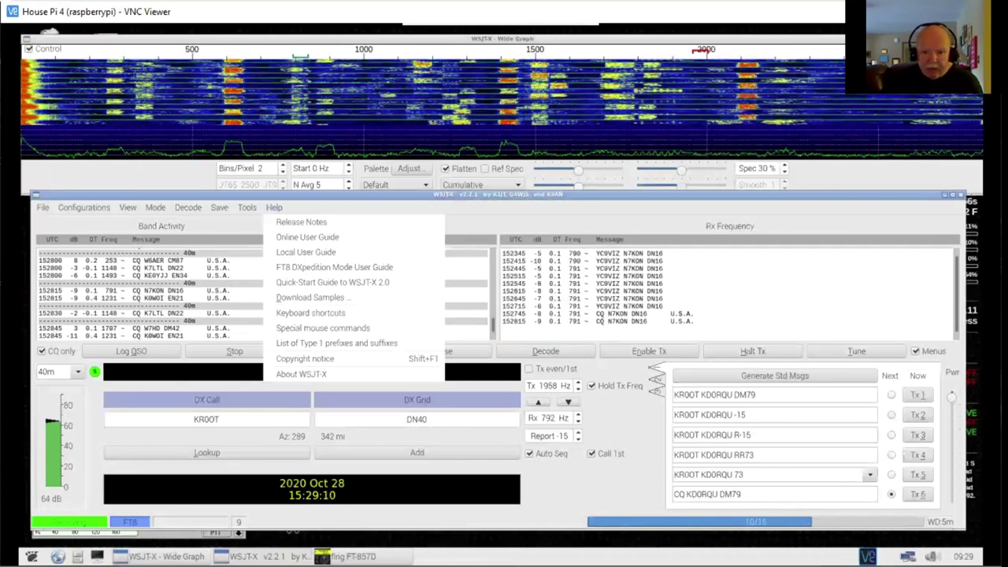
{"action": "left_click", "coordinate": [951, 200]}
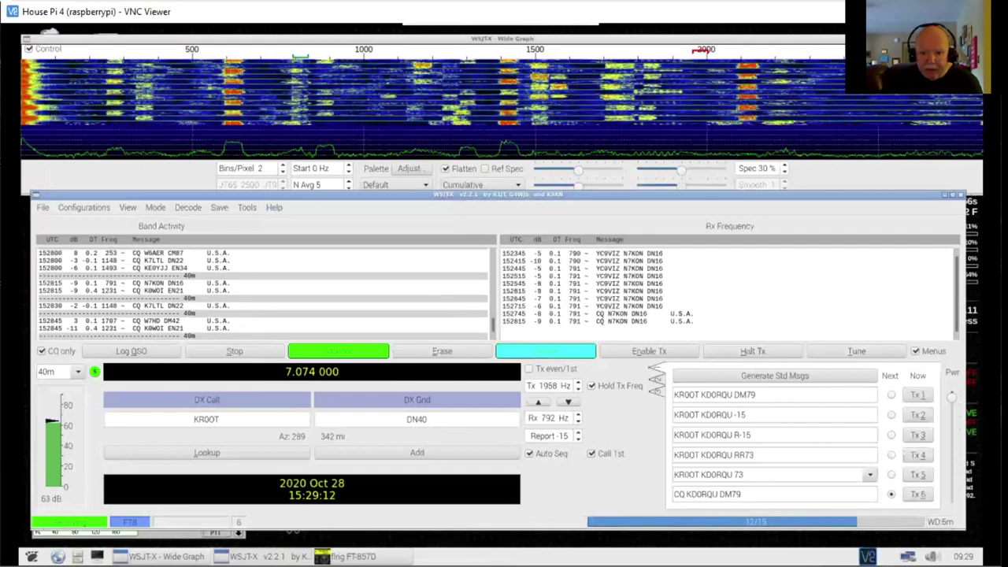
- Maximize the main WSJT-X window and erase the Rx Frequency message list
{"action": "left_click", "coordinate": [953, 196]}
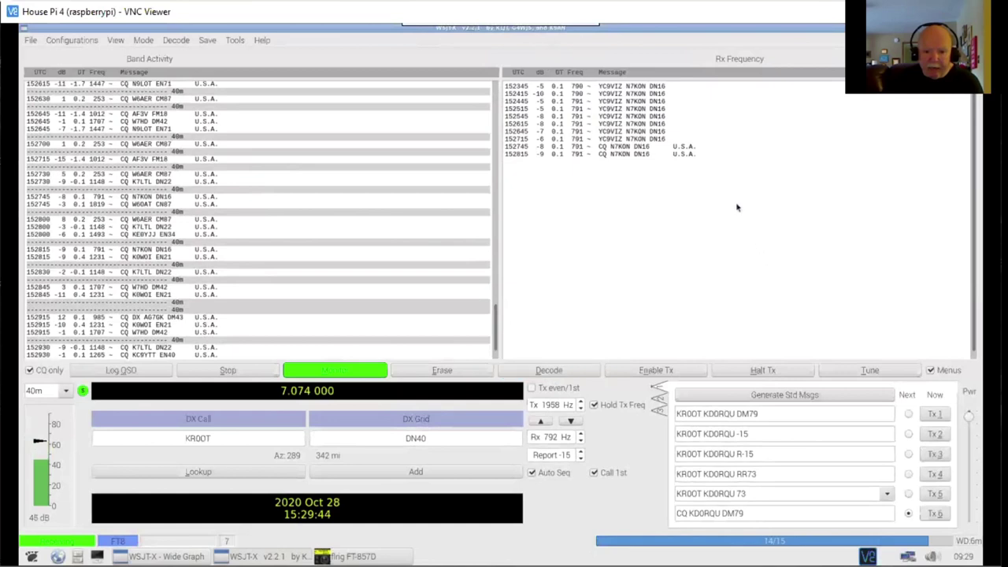
{"action": "right_click", "coordinate": [737, 208]}
{"action": "left_click", "coordinate": [747, 245]}
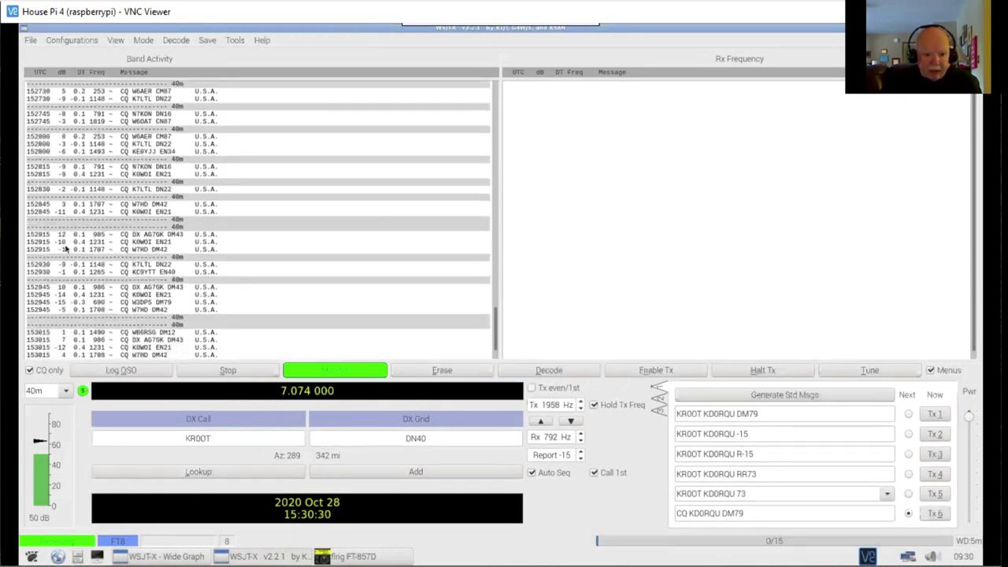
{"action": "double_click", "coordinate": [66, 244]}
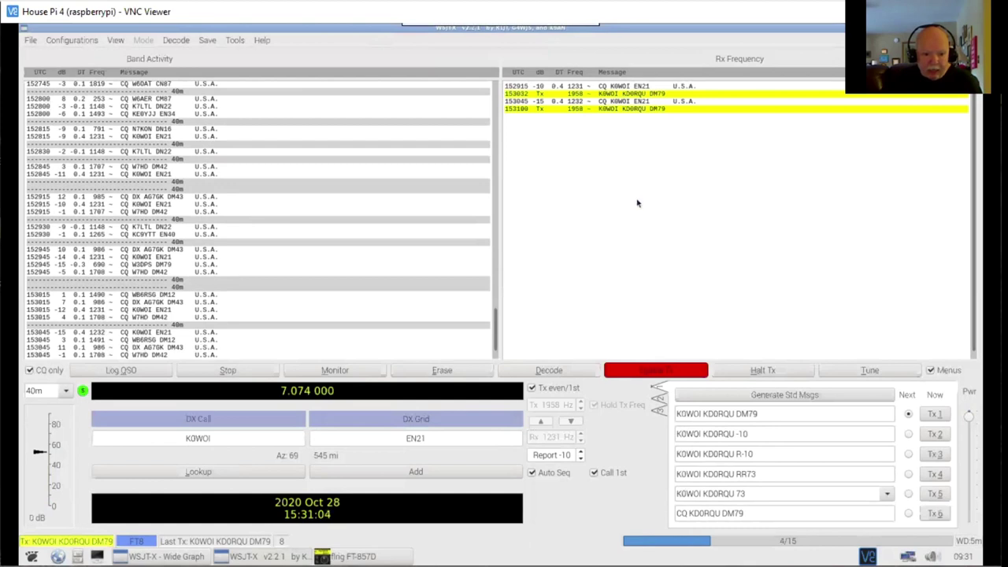
{"action": "left_click", "coordinate": [764, 371]}
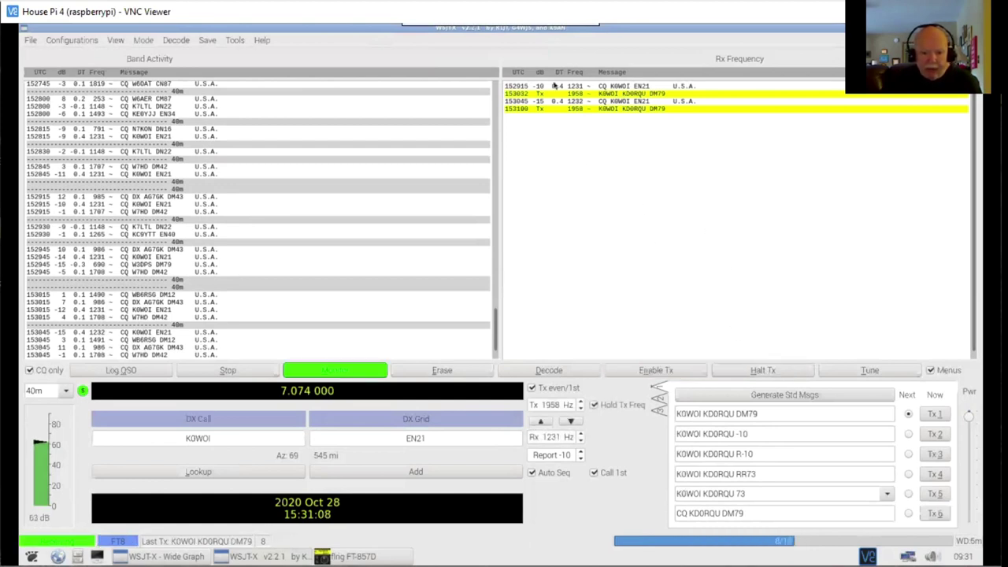
{"action": "mouse_move", "coordinate": [538, 36]}
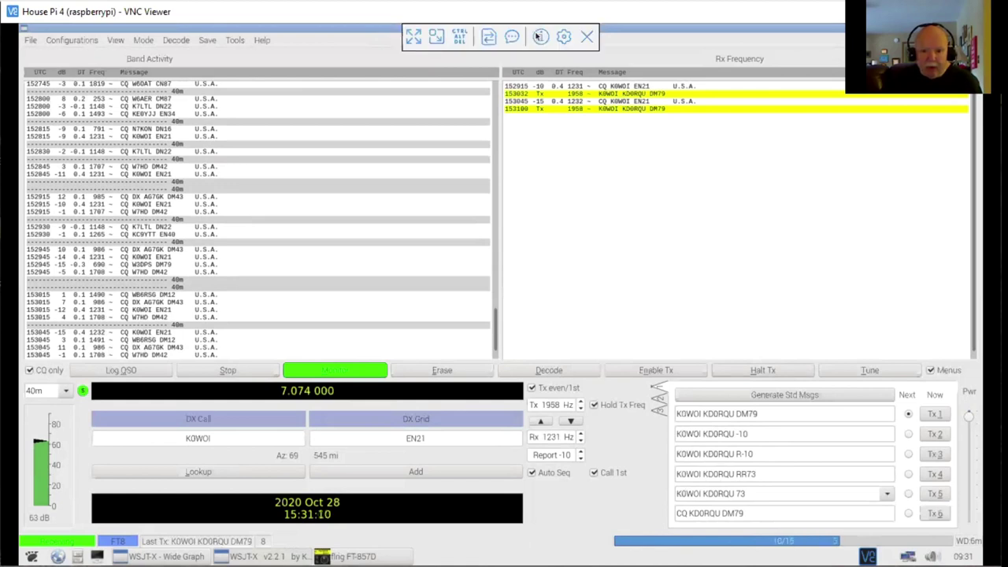